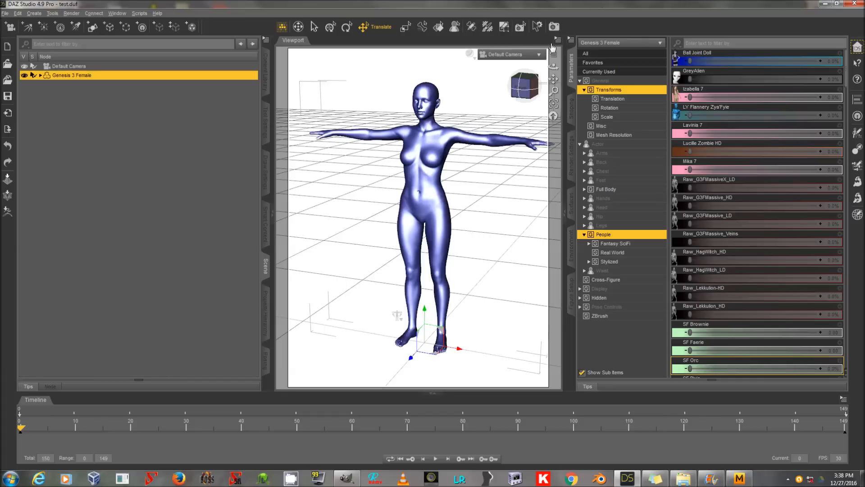
Step: Try bending the figure's right shoulder to about 29.11, undo the bend and reselect Genesis 3 Female
{"action": "left_click", "coordinate": [384, 143]}
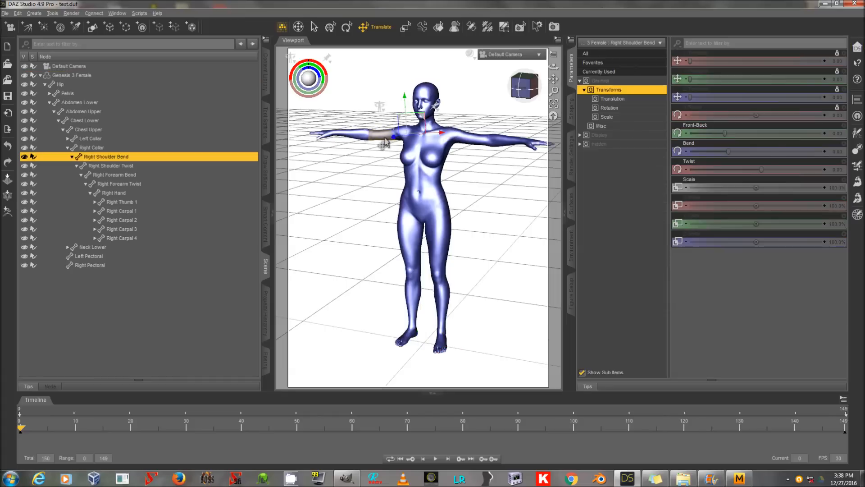
{"action": "left_click_drag", "start_coordinate": [750, 150], "coordinate": [760, 147]}
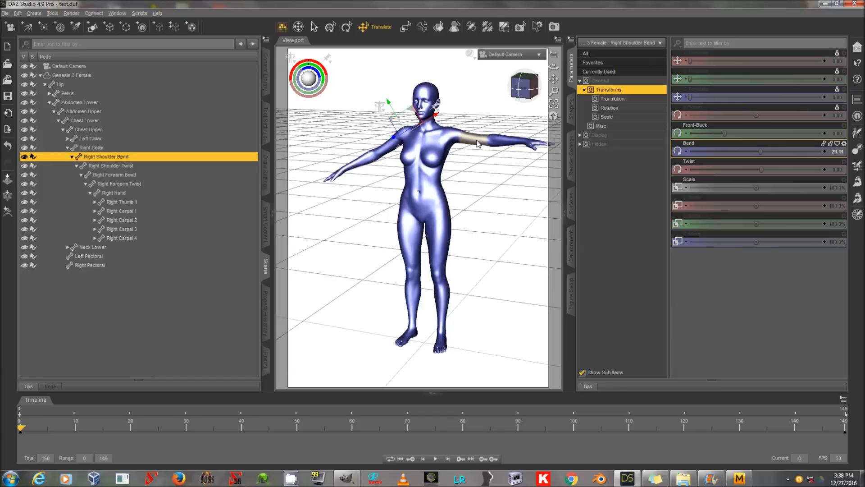
{"action": "key", "text": "ctrl+z"}
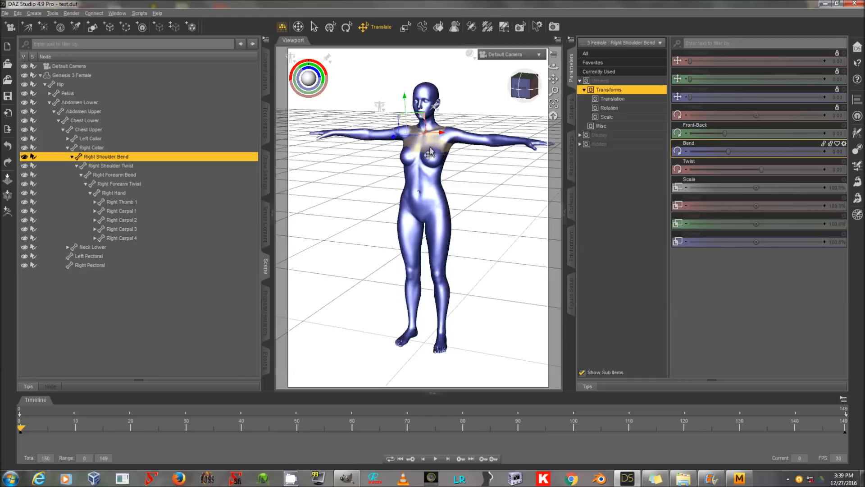
{"action": "left_click", "coordinate": [97, 76]}
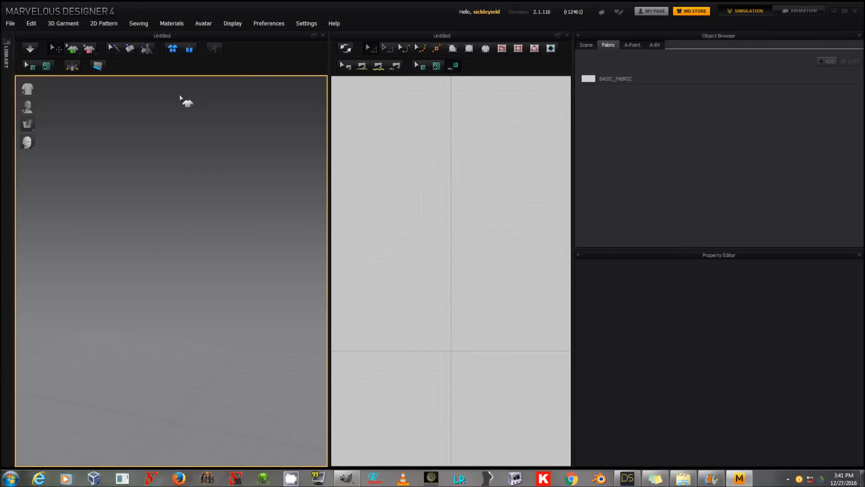
Step: In Marvelous Designer, import BASE.obj as an avatar at the cm (DAZ Studio) scale
{"action": "left_click", "coordinate": [10, 23]}
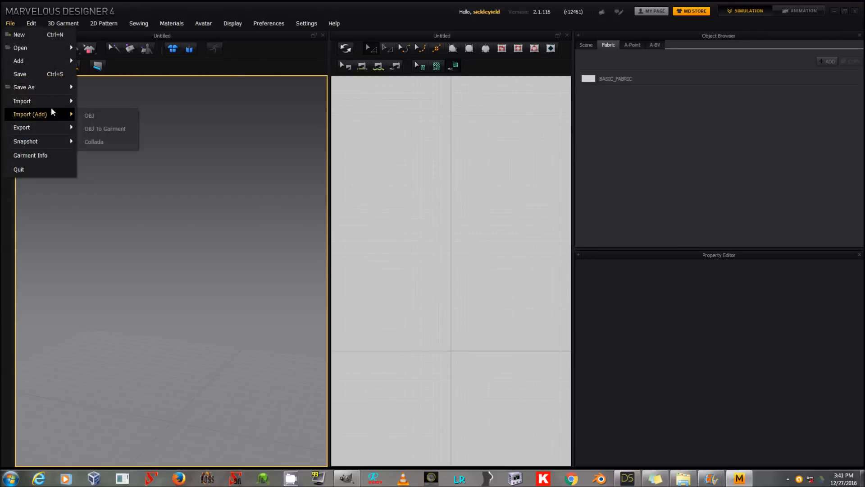
{"action": "mouse_move", "coordinate": [52, 103]}
{"action": "left_click", "coordinate": [88, 104]}
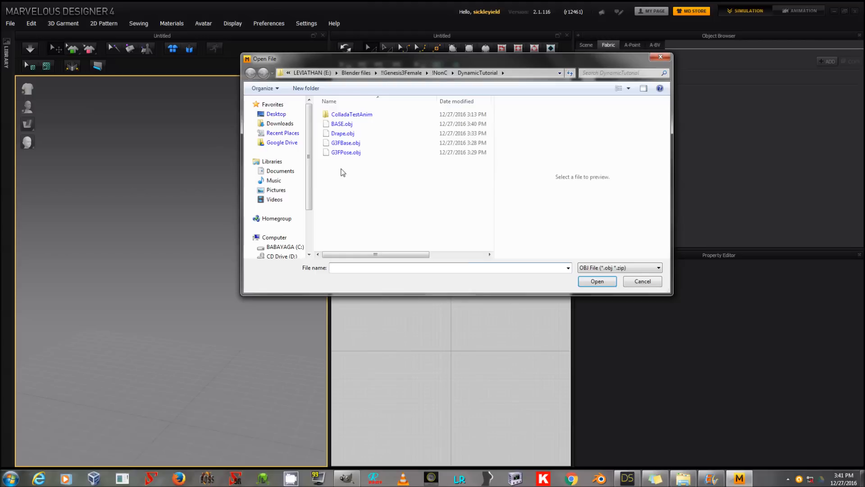
{"action": "double_click", "coordinate": [343, 134]}
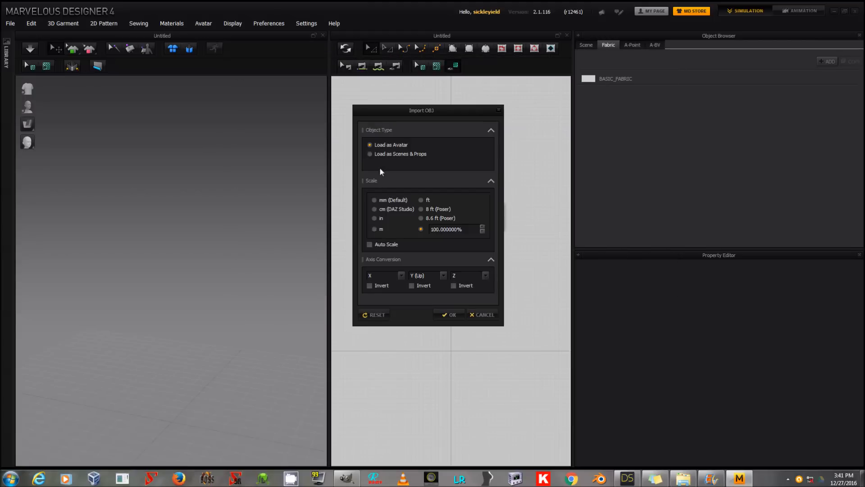
{"action": "left_click", "coordinate": [397, 209]}
{"action": "left_click", "coordinate": [447, 315]}
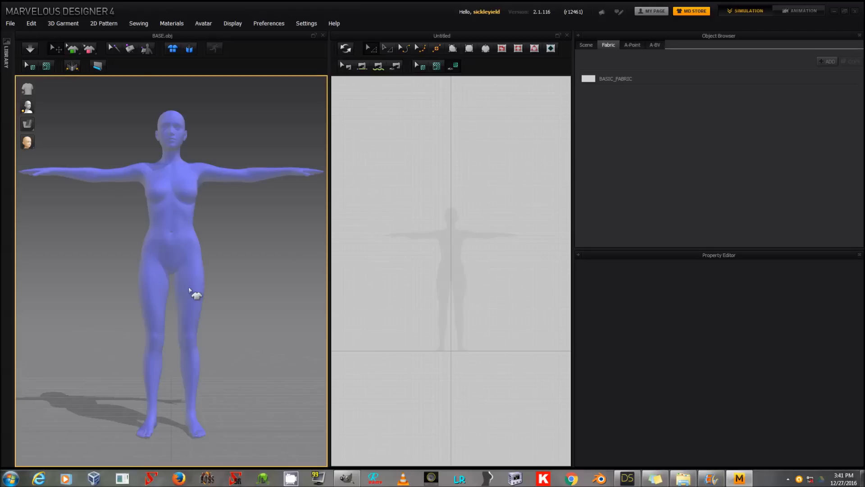
Step: Add an arrangement point to the avatar's Placement list, review its properties and collapse the list
{"action": "mouse_move", "coordinate": [202, 262]}
{"action": "right_mouse_down"}
{"action": "mouse_move", "coordinate": [176, 266]}
{"action": "mouse_move", "coordinate": [197, 264]}
{"action": "right_mouse_up"}
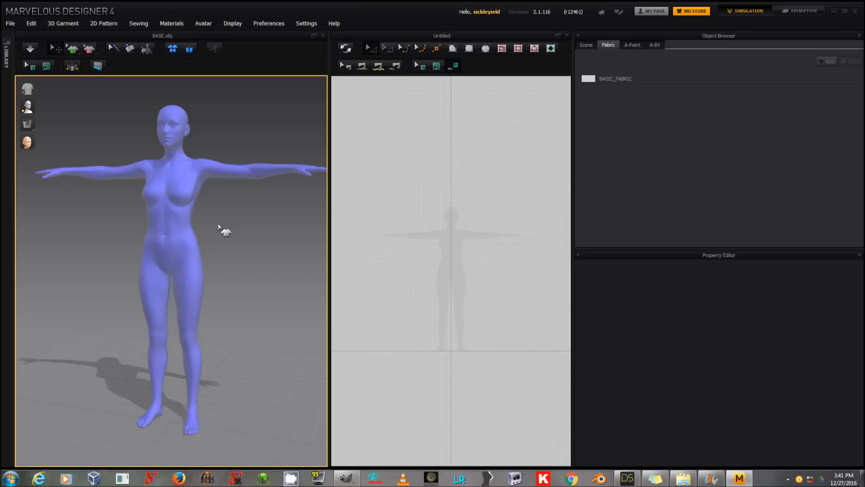
{"action": "right_click_drag", "start_coordinate": [157, 215], "coordinate": [218, 206]}
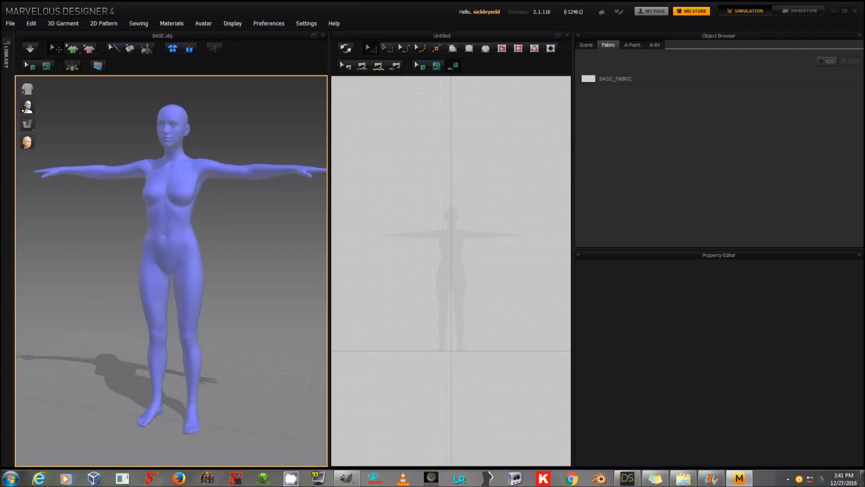
{"action": "left_click", "coordinate": [632, 45]}
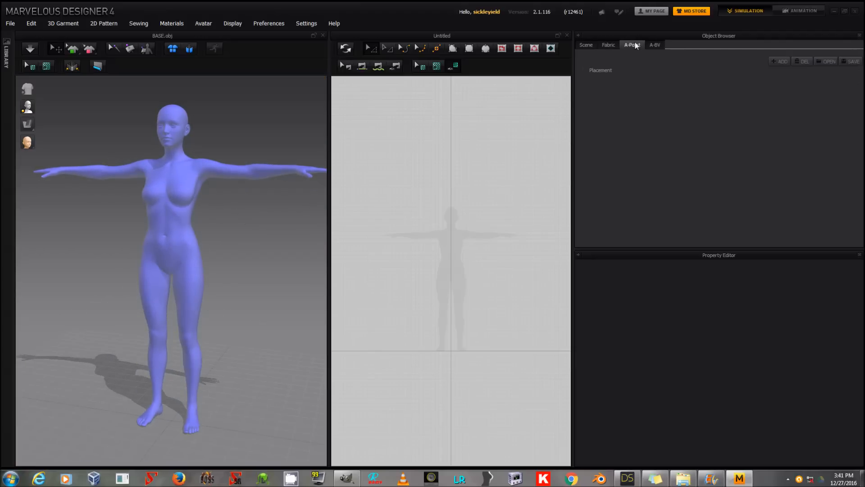
{"action": "left_click", "coordinate": [783, 61]}
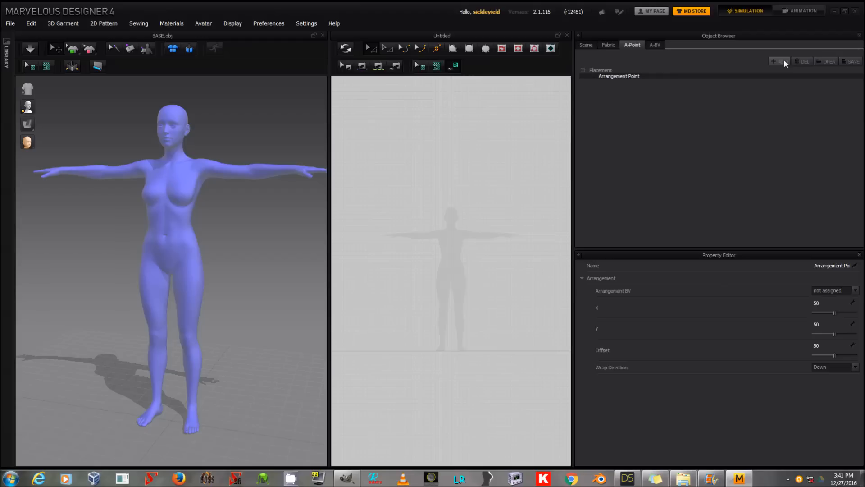
{"action": "left_click", "coordinate": [175, 176]}
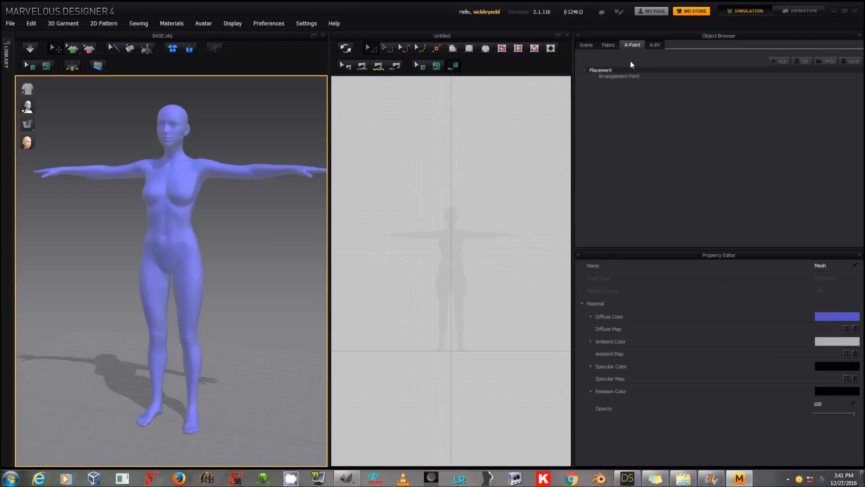
{"action": "left_click", "coordinate": [631, 43]}
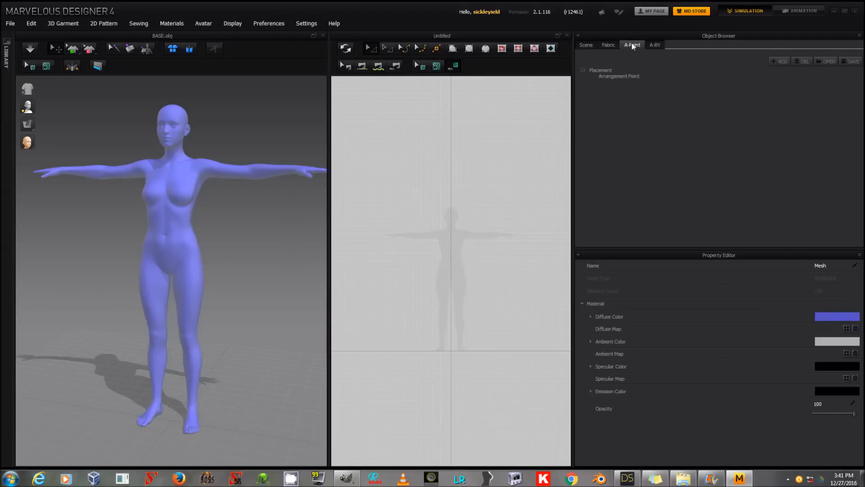
{"action": "left_click", "coordinate": [613, 76]}
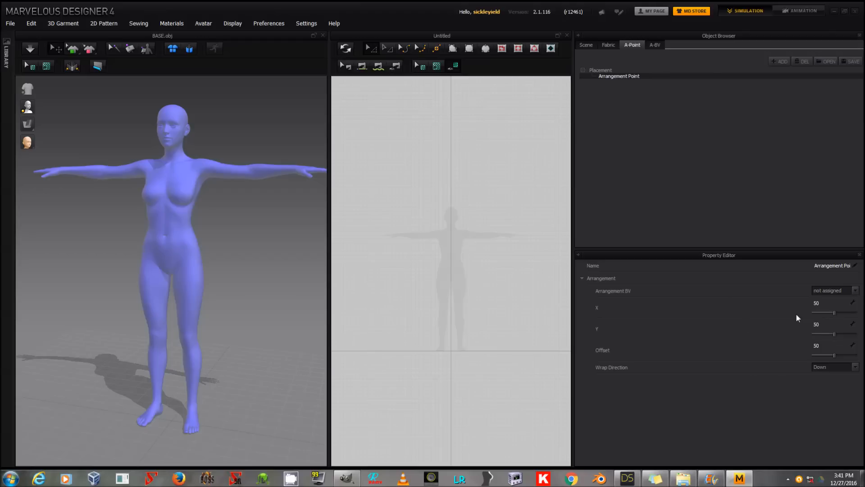
{"action": "left_click", "coordinate": [161, 171]}
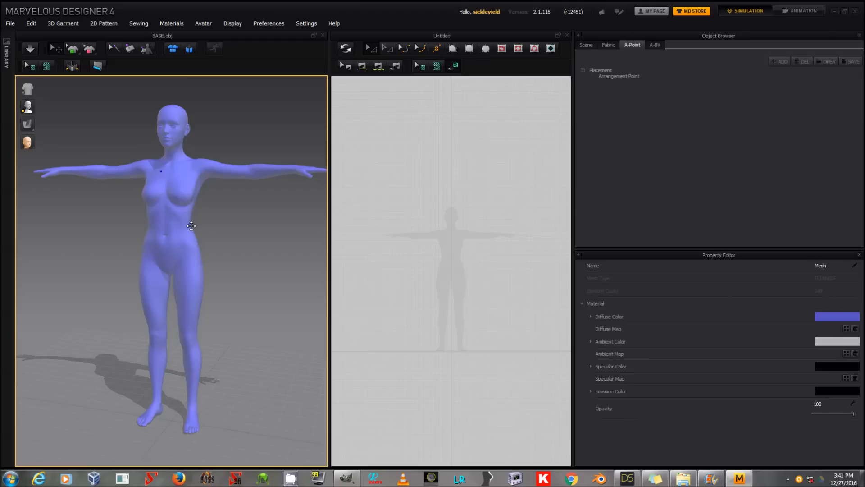
{"action": "left_click", "coordinate": [624, 78]}
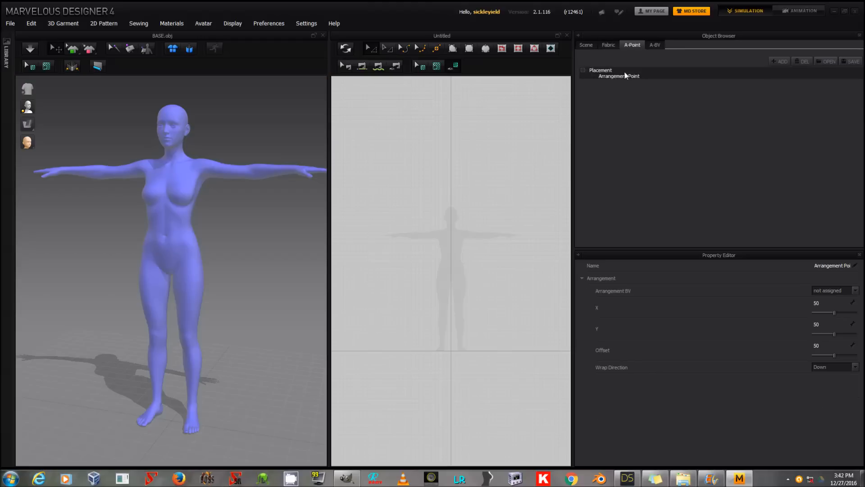
{"action": "double_click", "coordinate": [624, 72]}
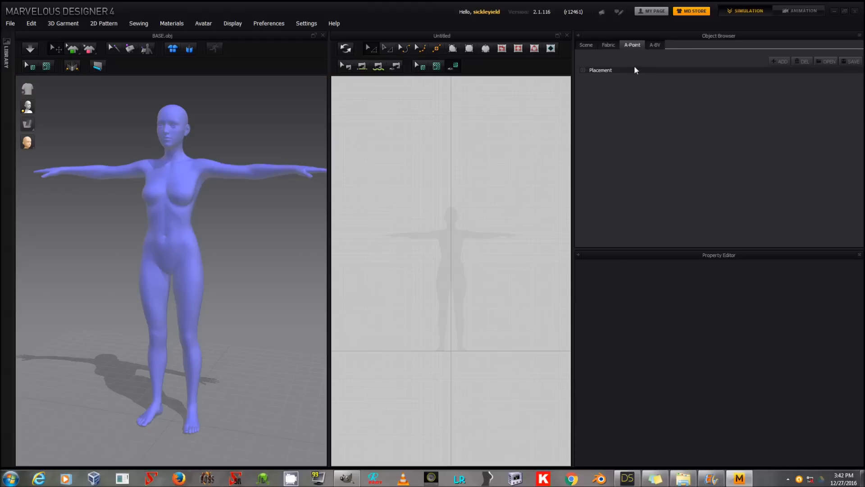
Step: Show the scene tree from its root and collapse the 3D Simulation branch
{"action": "left_click", "coordinate": [589, 45]}
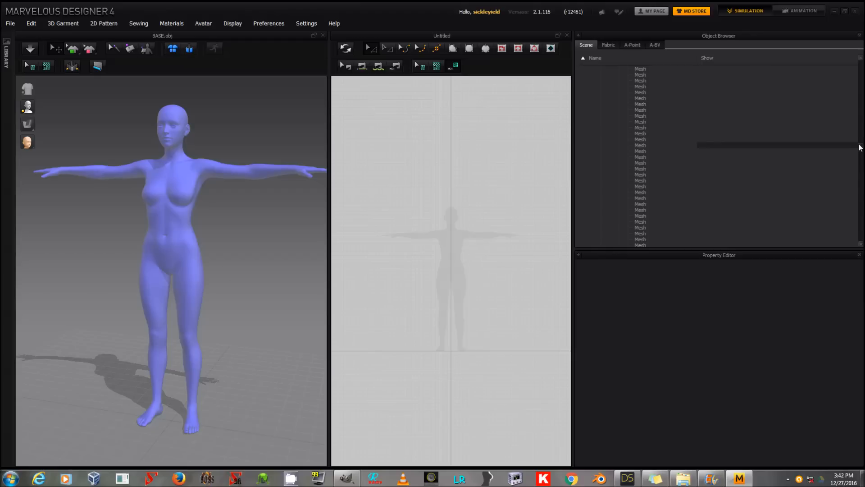
{"action": "left_click_drag", "start_coordinate": [862, 147], "coordinate": [858, 53]}
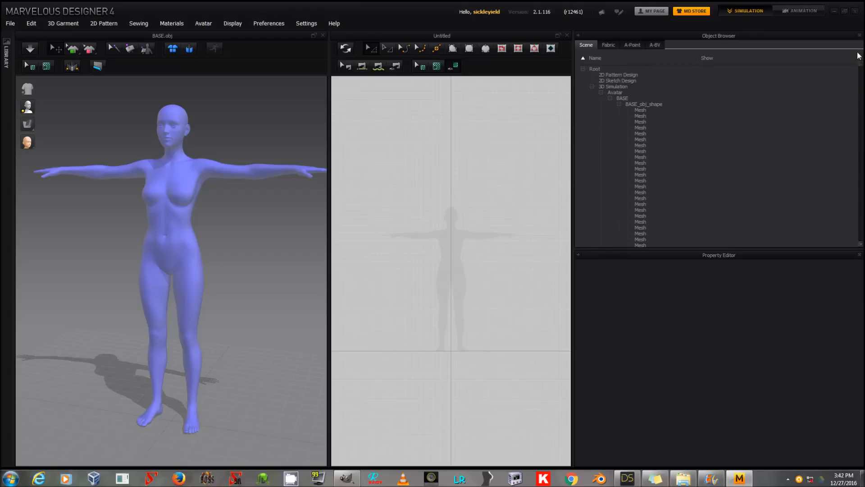
{"action": "left_click", "coordinate": [593, 87]}
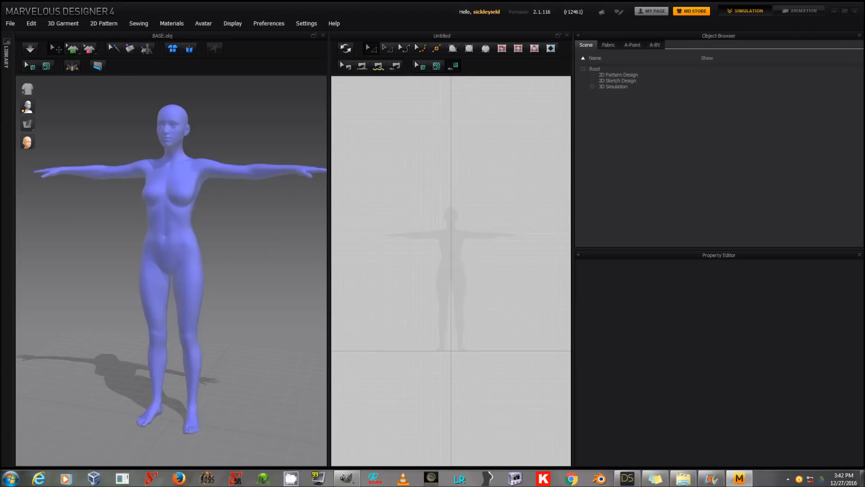
Step: Start a half-dress polygon over the avatar silhouette, from the shoulder tip along the neckline, down the body's centre line and across a knee-length hem
{"action": "mouse_move", "coordinate": [238, 220]}
{"action": "right_mouse_down"}
{"action": "mouse_move", "coordinate": [255, 220]}
{"action": "mouse_move", "coordinate": [236, 218]}
{"action": "right_mouse_up"}
{"action": "scroll", "coordinate": [499, 271], "scroll_direction": "down", "scroll_amount": 3}
{"action": "scroll", "coordinate": [500, 272], "scroll_direction": "up", "scroll_amount": 6}
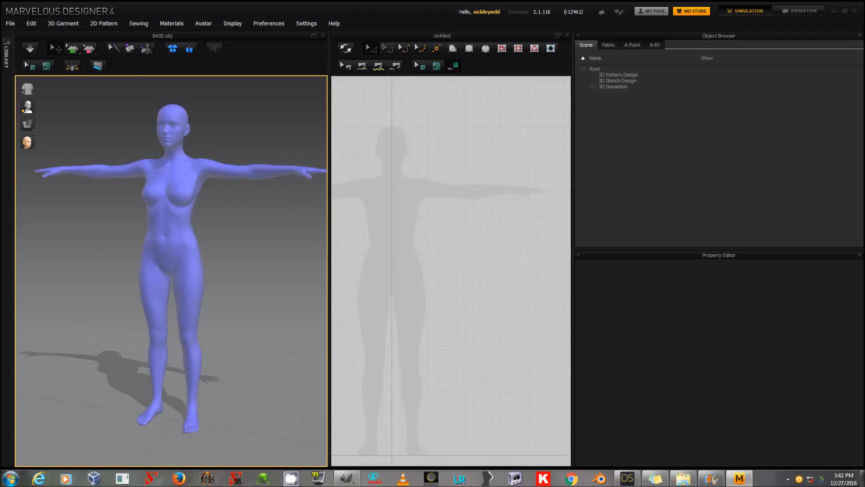
{"action": "scroll", "coordinate": [482, 261], "scroll_direction": "down", "scroll_amount": 2}
{"action": "middle_click_drag", "start_coordinate": [454, 247], "coordinate": [488, 234]}
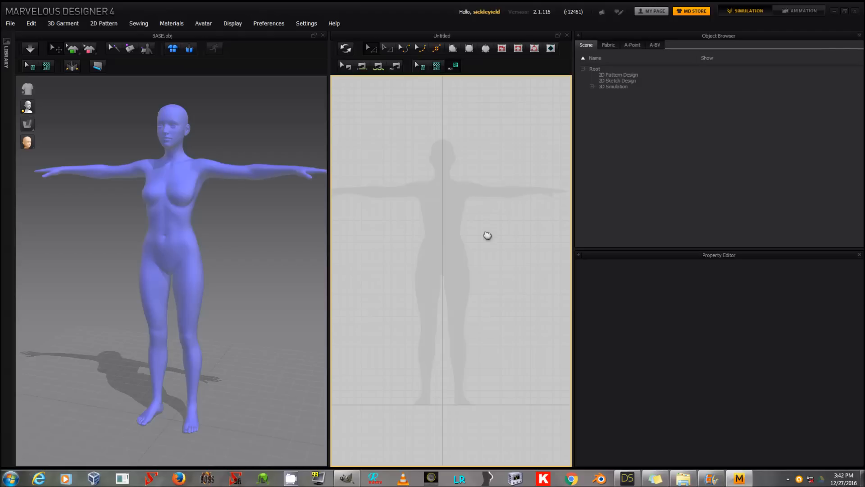
{"action": "scroll", "coordinate": [490, 240], "scroll_direction": "up", "scroll_amount": 3}
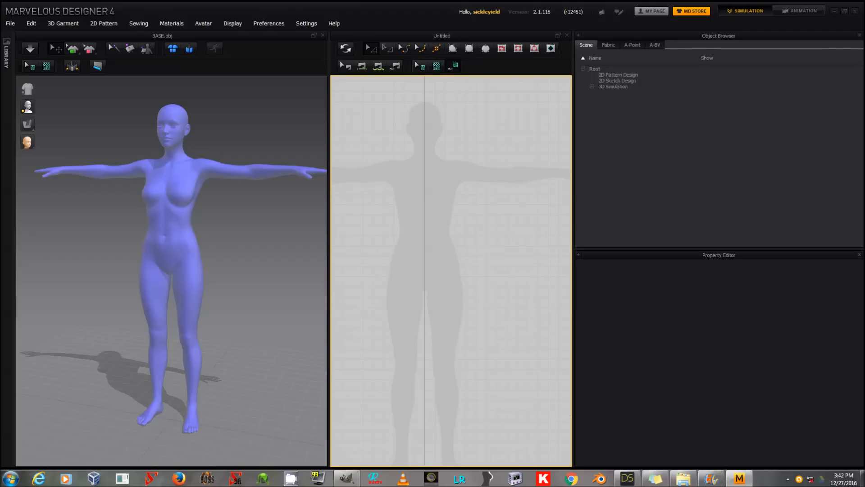
{"action": "scroll", "coordinate": [497, 201], "scroll_direction": "down", "scroll_amount": 3}
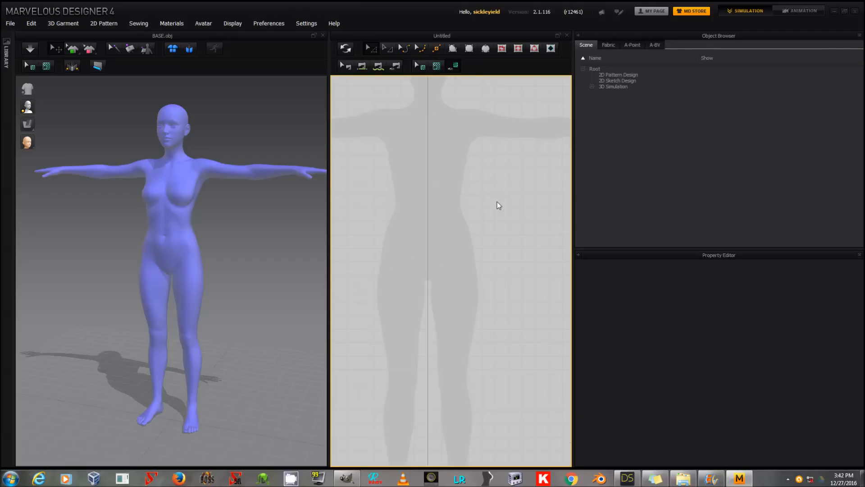
{"action": "right_click_drag", "start_coordinate": [491, 203], "coordinate": [479, 215]}
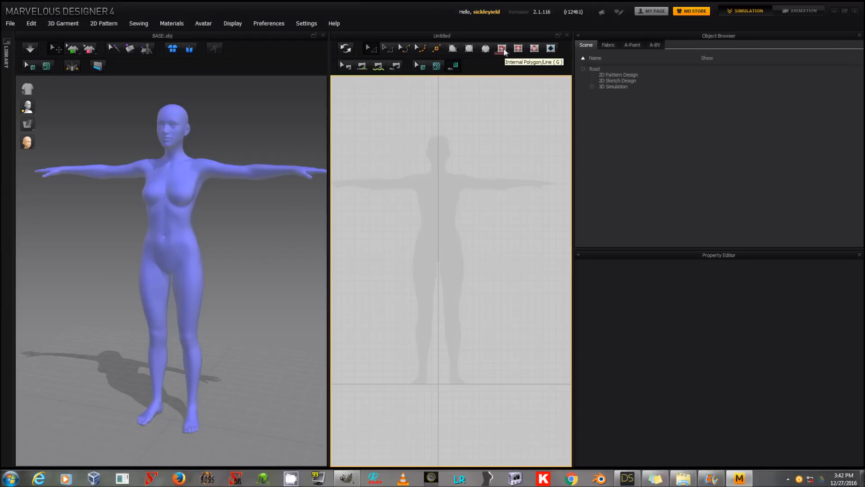
{"action": "left_click", "coordinate": [450, 48]}
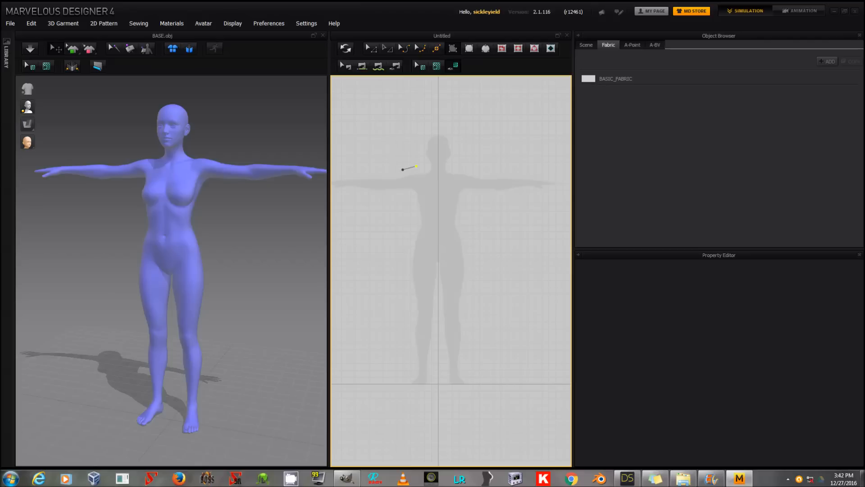
{"action": "left_click", "coordinate": [417, 166]}
{"action": "left_click", "coordinate": [420, 177]}
{"action": "left_click", "coordinate": [428, 181]}
{"action": "left_click", "coordinate": [438, 180]}
{"action": "left_click", "coordinate": [438, 292]}
{"action": "left_click", "coordinate": [438, 326]}
{"action": "left_click", "coordinate": [426, 327]}
{"action": "left_click", "coordinate": [408, 326]}
{"action": "left_click", "coordinate": [390, 319]}
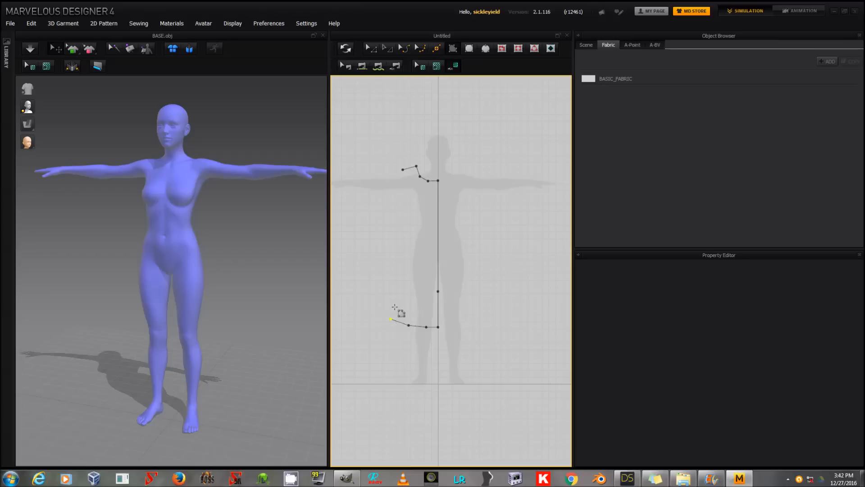
Step: Complete the half-dress polygon up the flared skirt side, along the waist and around the armhole, closing it at the shoulder tip
{"action": "left_click", "coordinate": [406, 246]}
{"action": "left_click", "coordinate": [414, 231]}
{"action": "left_click", "coordinate": [415, 218]}
{"action": "left_click", "coordinate": [414, 207]}
{"action": "left_click", "coordinate": [414, 199]}
{"action": "left_click", "coordinate": [403, 196]}
{"action": "left_click", "coordinate": [408, 189]}
{"action": "left_click", "coordinate": [403, 169]}
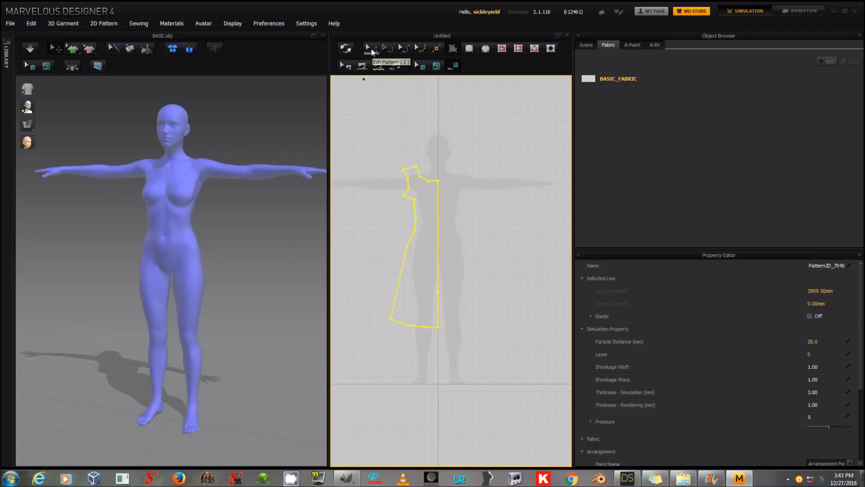
Step: Copy the half-dress pattern and mirror-paste it beside the original so the centre edges face each other
{"action": "left_click", "coordinate": [373, 48]}
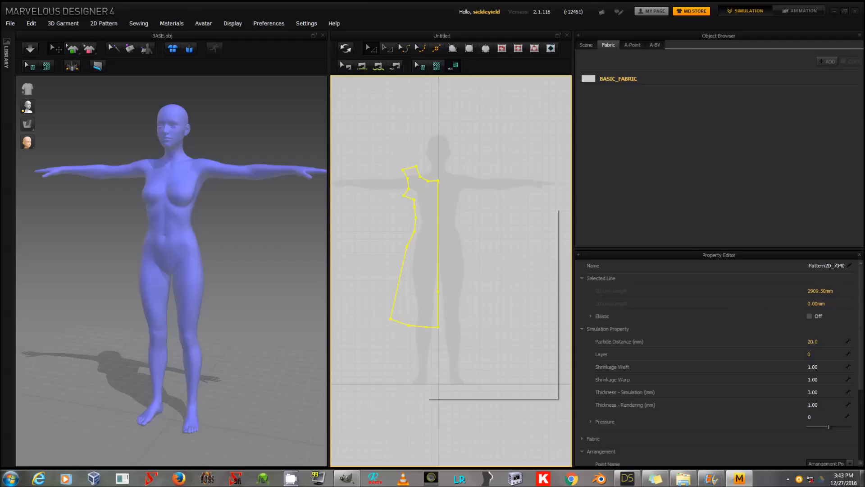
{"action": "right_click", "coordinate": [426, 207]}
{"action": "left_click", "coordinate": [451, 240]}
{"action": "right_click", "coordinate": [459, 212]}
{"action": "left_click", "coordinate": [478, 229]}
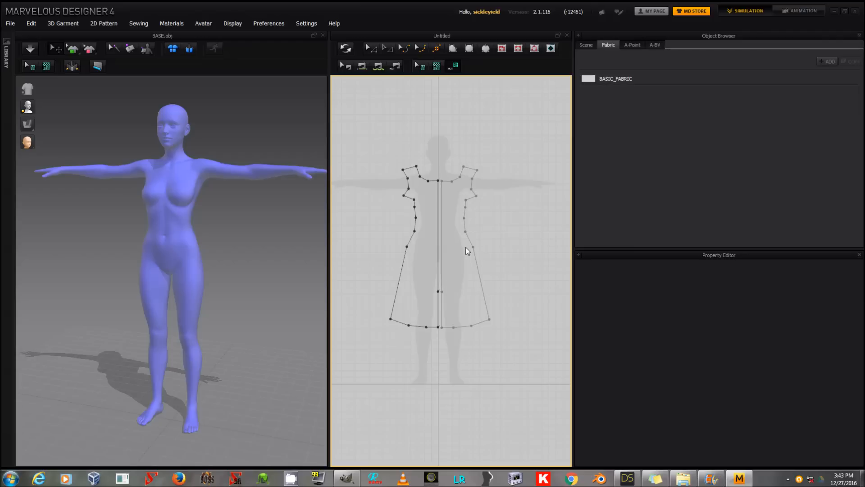
{"action": "left_click", "coordinate": [466, 247]}
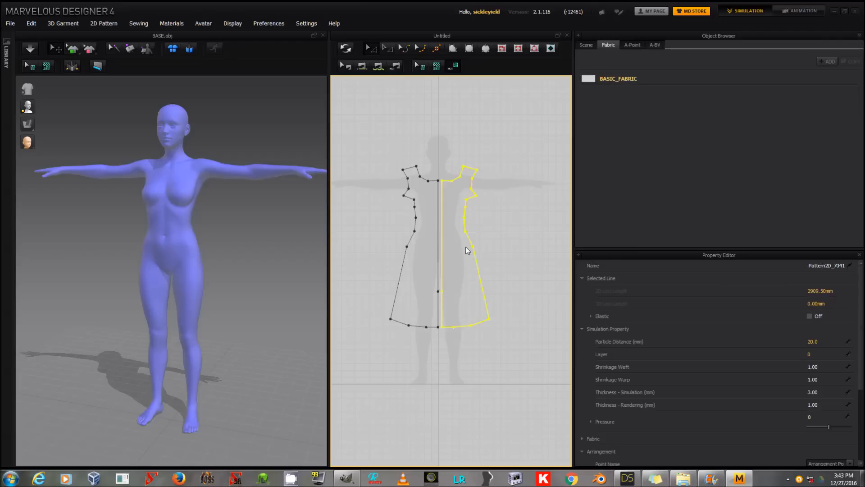
Step: Copy the original half-dress pattern and paste an unmirrored duplicate beside its flared outer edge
{"action": "left_click", "coordinate": [430, 238]}
{"action": "right_click", "coordinate": [424, 234]}
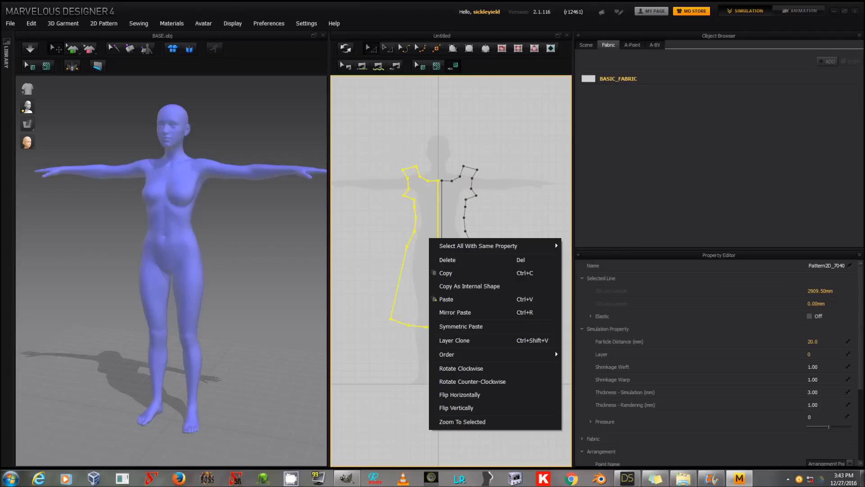
{"action": "left_click", "coordinate": [449, 274]}
{"action": "right_click", "coordinate": [366, 221]}
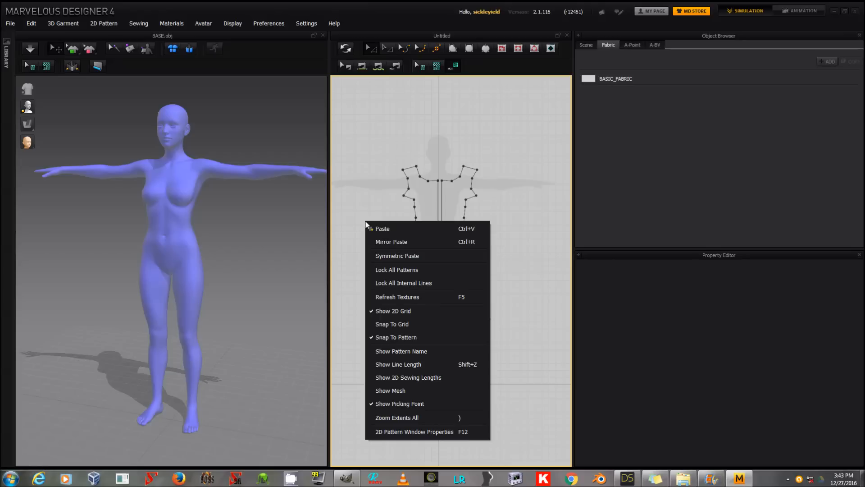
{"action": "left_click", "coordinate": [398, 242]}
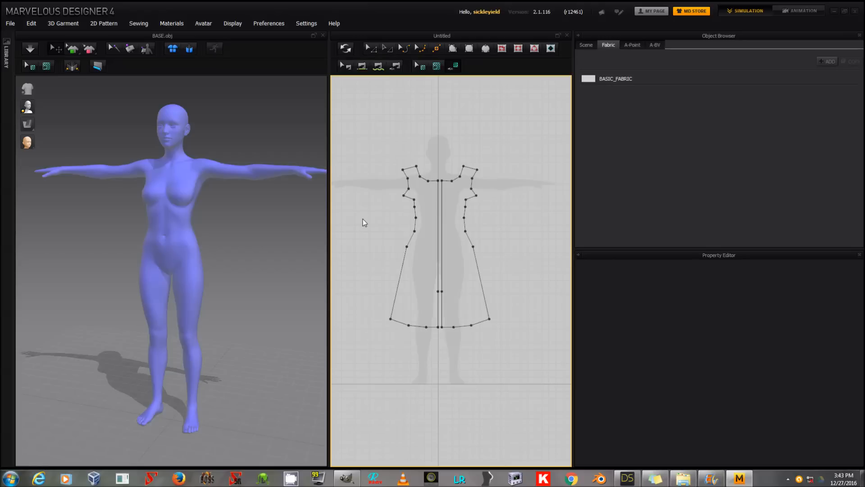
{"action": "left_click", "coordinate": [362, 240]}
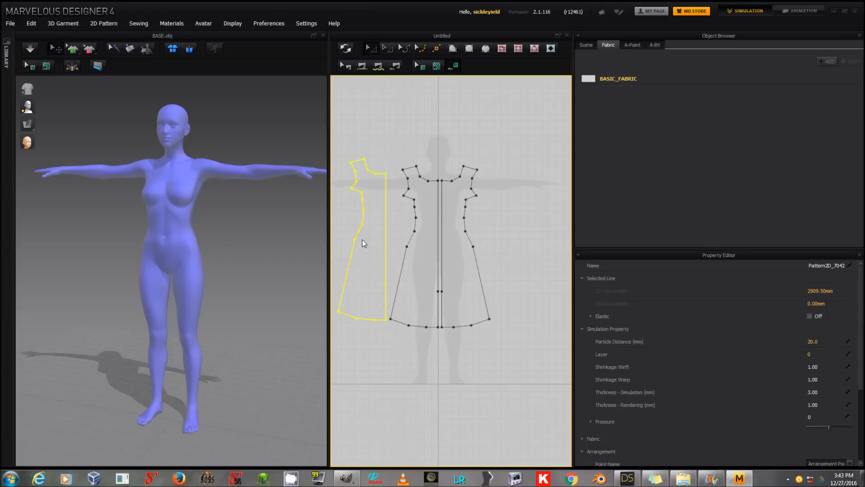
Step: Copy the mirrored half-dress pattern and paste a duplicate beyond its outer edge, giving a second pair of pieces
{"action": "left_click", "coordinate": [458, 238]}
{"action": "right_click", "coordinate": [458, 238]}
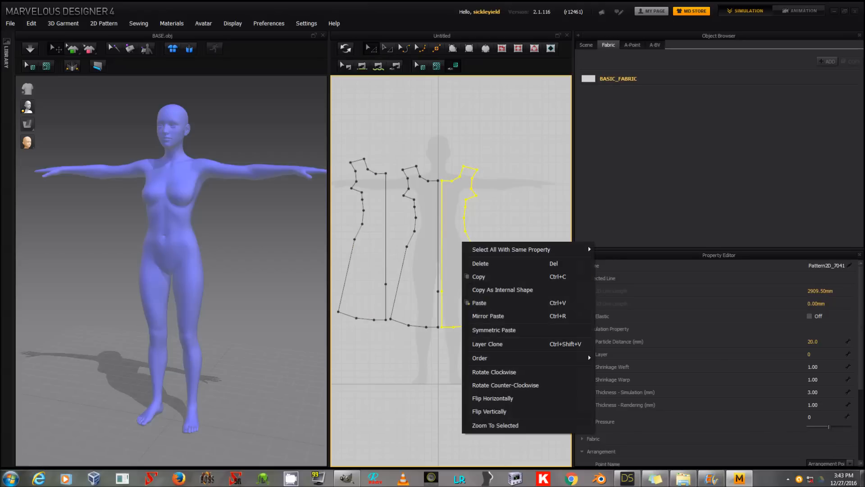
{"action": "left_click", "coordinate": [488, 278]}
{"action": "right_click", "coordinate": [458, 238]}
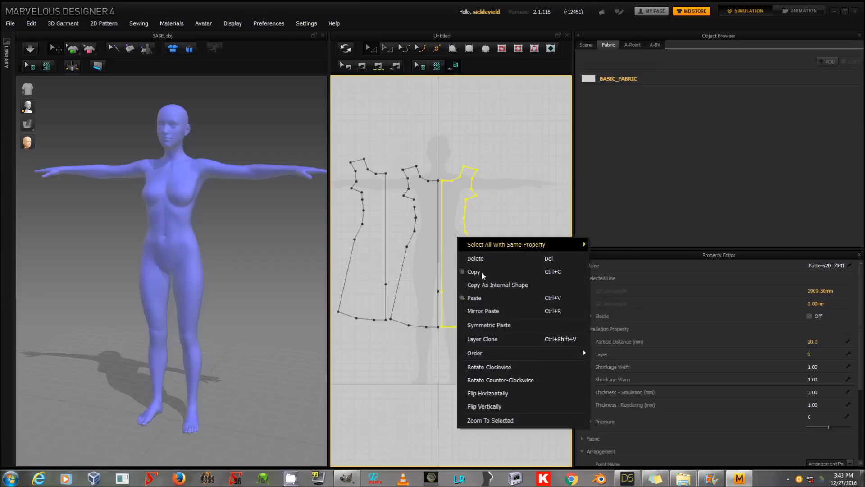
{"action": "left_click", "coordinate": [474, 295]}
{"action": "left_click", "coordinate": [534, 221]}
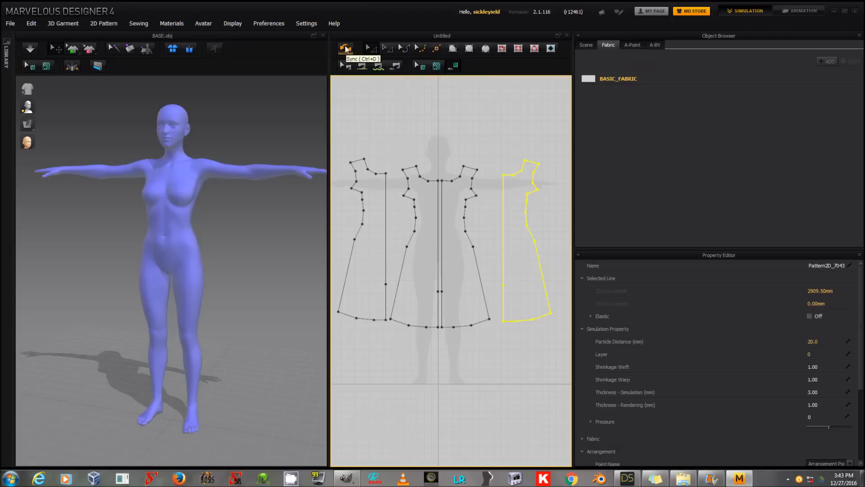
Step: Sync the patterns to the 3D garment and move the two outer pieces behind the avatar as the dress back
{"action": "left_click", "coordinate": [346, 49]}
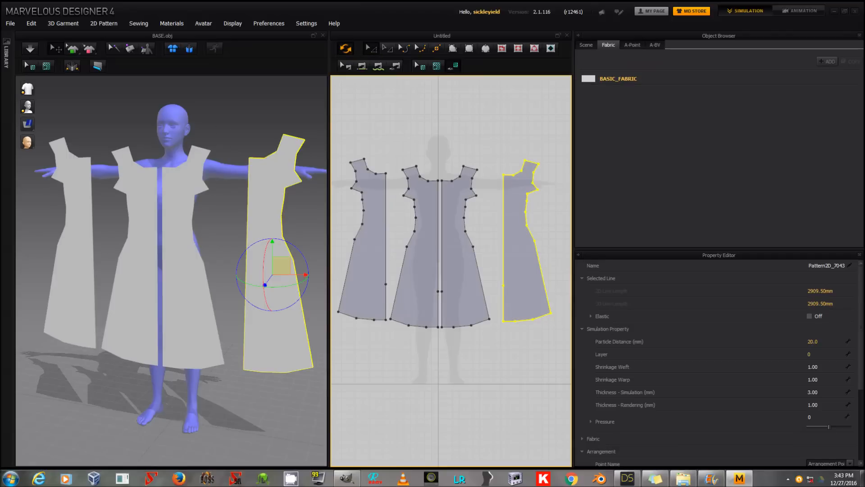
{"action": "right_click_drag", "start_coordinate": [205, 159], "coordinate": [95, 241]}
{"action": "left_click", "coordinate": [93, 241]}
{"action": "right_click_drag", "start_coordinate": [198, 163], "coordinate": [212, 169]}
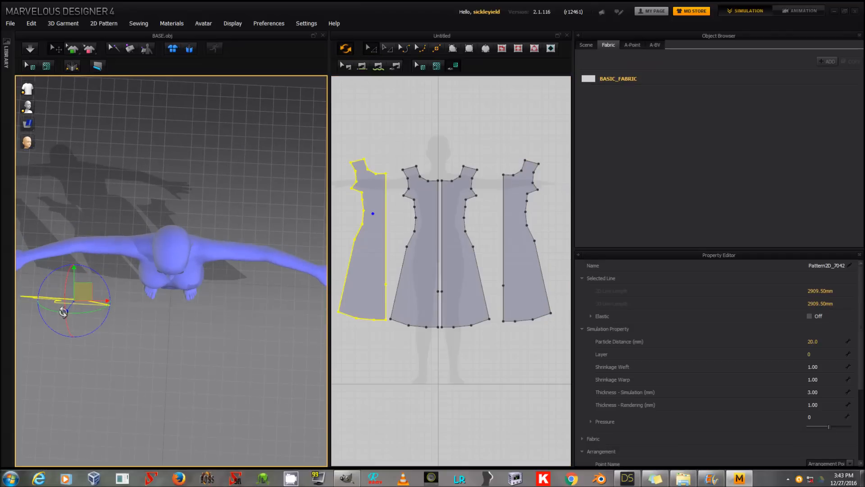
{"action": "left_click_drag", "start_coordinate": [83, 292], "coordinate": [157, 206]}
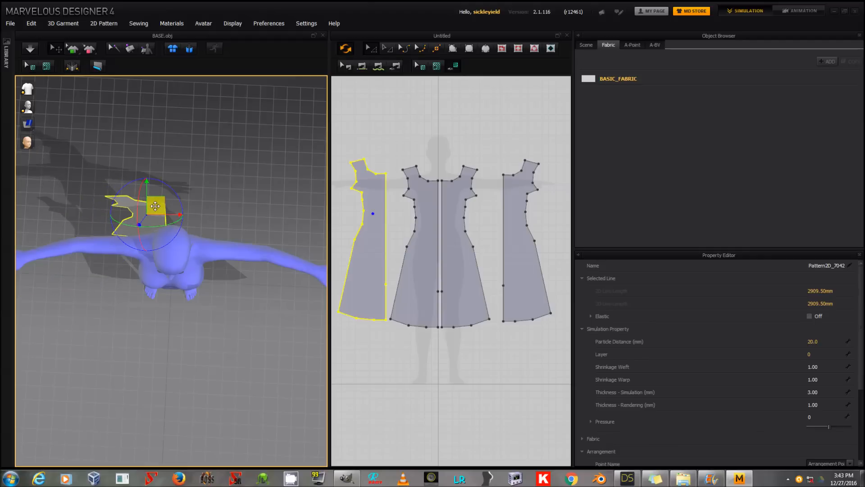
{"action": "left_click", "coordinate": [286, 312]}
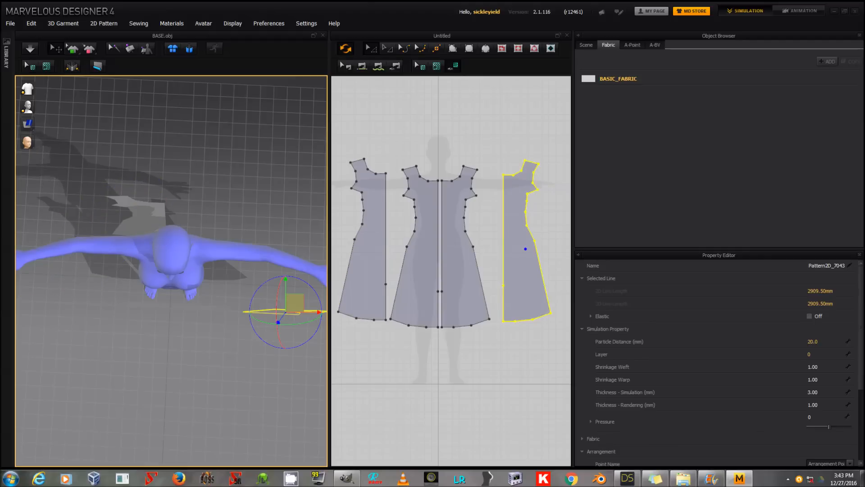
{"action": "left_click_drag", "start_coordinate": [295, 303], "coordinate": [213, 213]}
Step: Flip the normals of both back pieces behind the avatar
{"action": "left_click", "coordinate": [144, 213]}
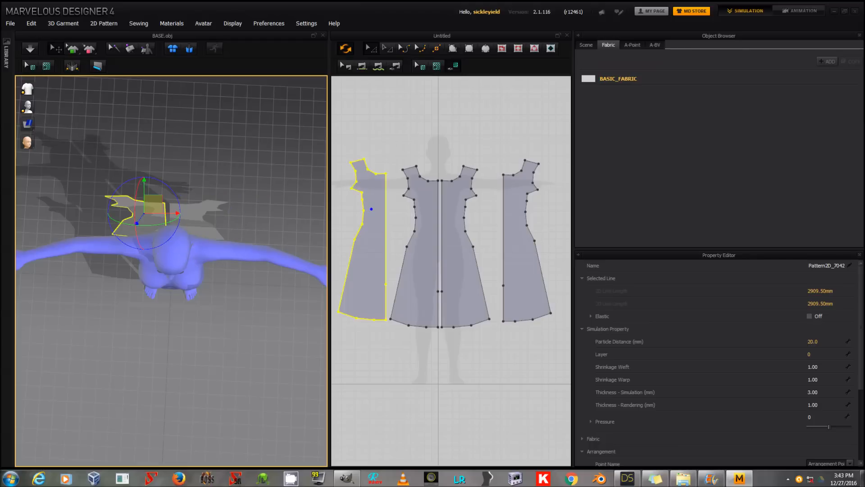
{"action": "right_click", "coordinate": [144, 214]}
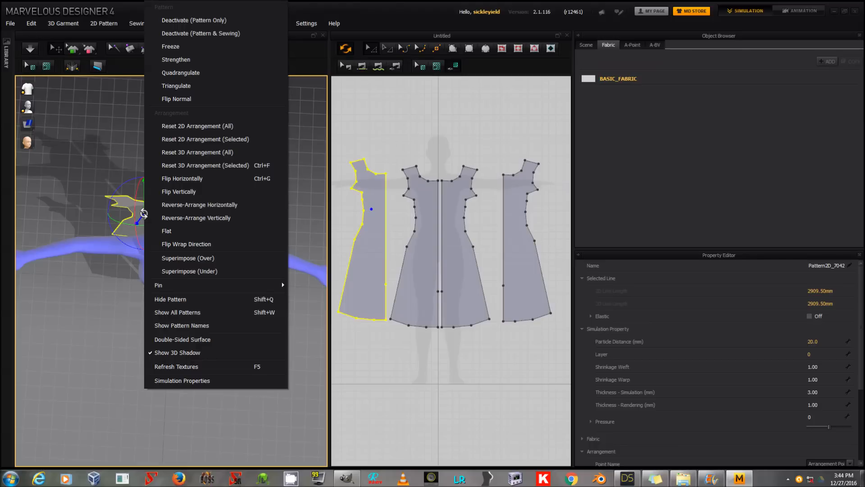
{"action": "left_click", "coordinate": [189, 98]}
{"action": "left_click", "coordinate": [198, 210]}
{"action": "right_click", "coordinate": [197, 210]}
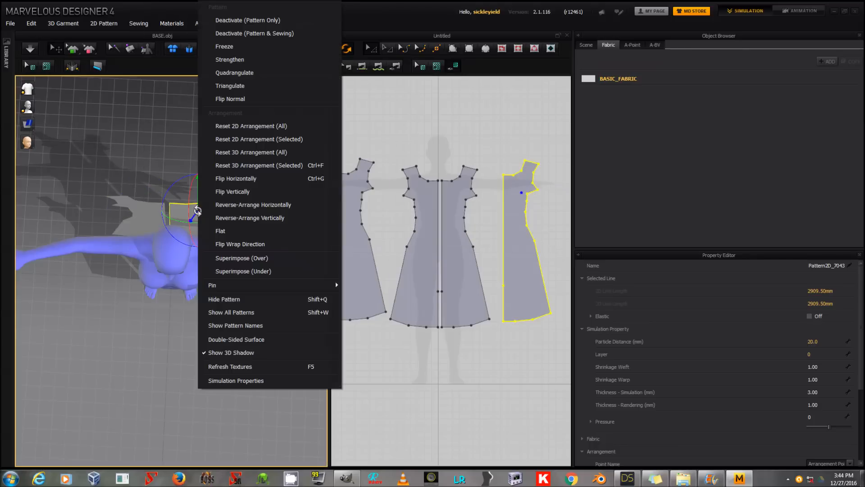
{"action": "left_click", "coordinate": [238, 99]}
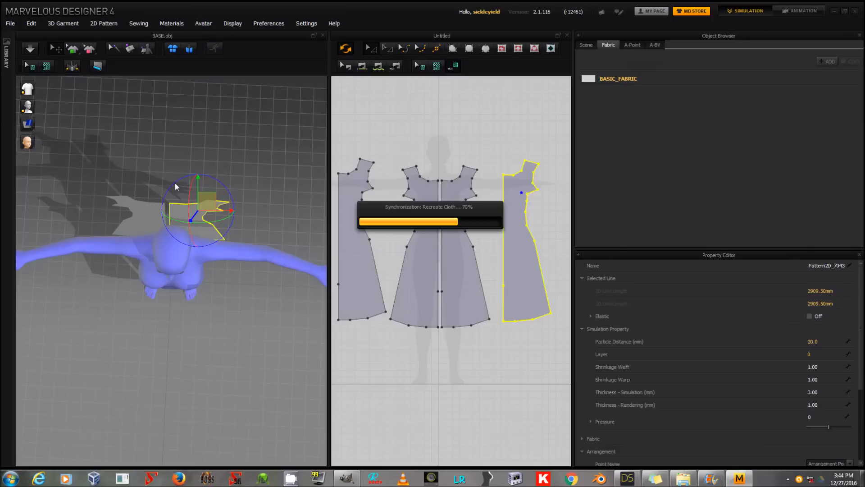
Step: Quadrangulate both back pieces of the dress
{"action": "left_click", "coordinate": [144, 219]}
{"action": "right_click", "coordinate": [141, 221]}
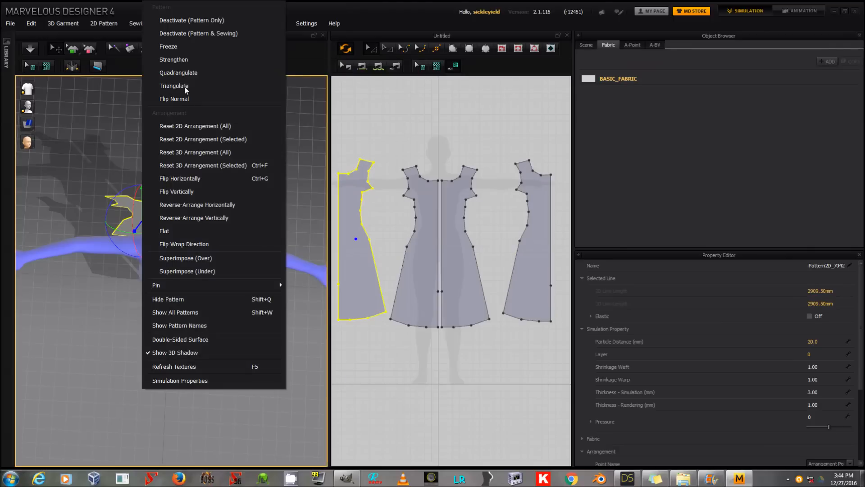
{"action": "left_click", "coordinate": [188, 73]}
{"action": "left_click", "coordinate": [192, 219]}
{"action": "right_click", "coordinate": [193, 220]}
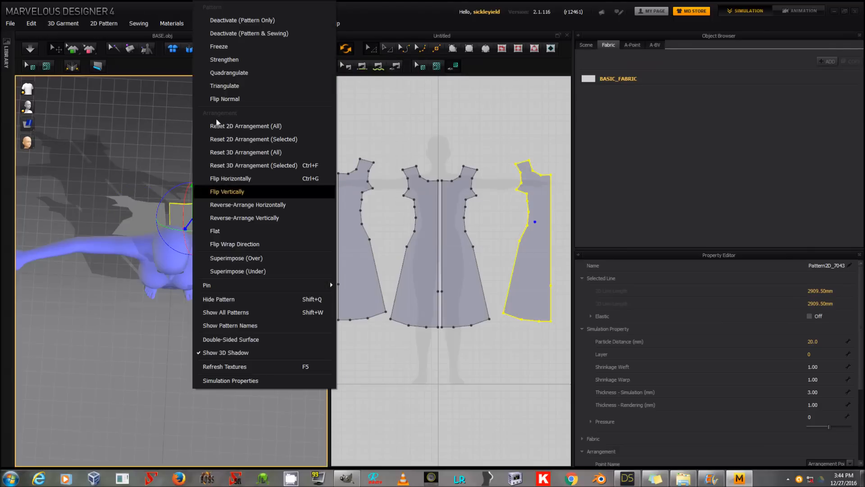
{"action": "left_click", "coordinate": [230, 72]}
Step: Quadrangulate both front pieces of the dress
{"action": "right_click_drag", "start_coordinate": [214, 325], "coordinate": [195, 300]}
{"action": "left_click", "coordinate": [189, 282]}
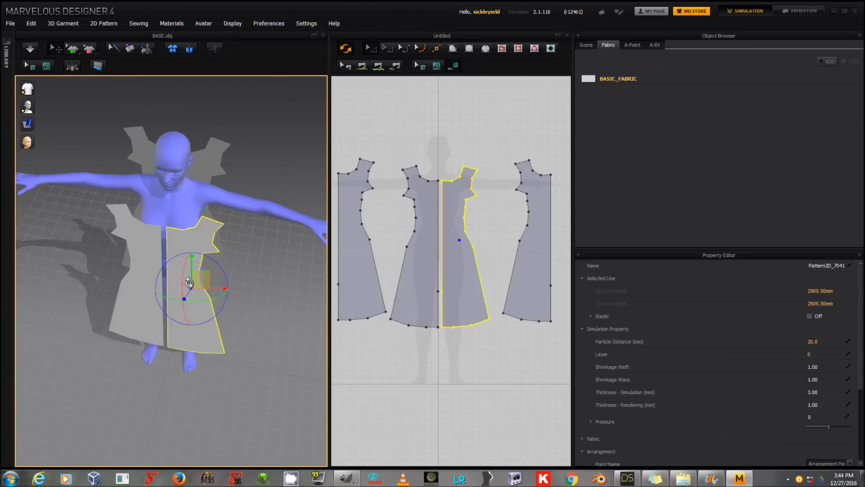
{"action": "right_click", "coordinate": [189, 283]}
{"action": "left_click", "coordinate": [265, 71]}
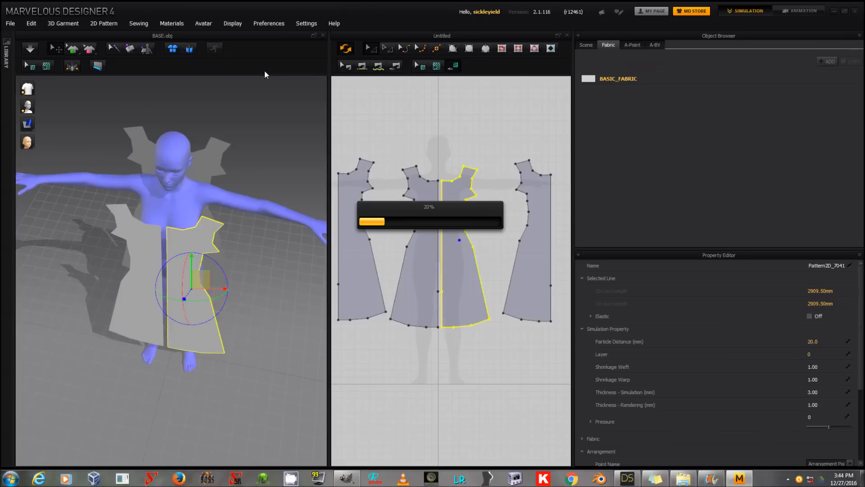
{"action": "left_click", "coordinate": [145, 244]}
{"action": "right_click", "coordinate": [144, 244]}
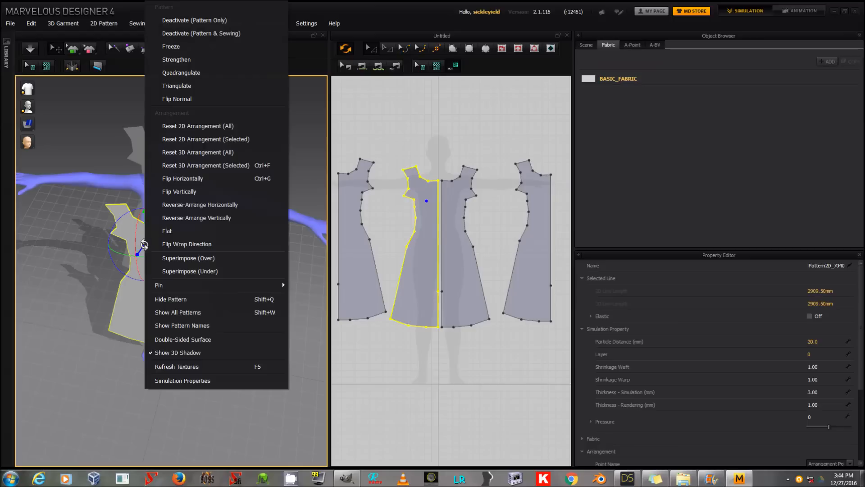
{"action": "left_click", "coordinate": [198, 74]}
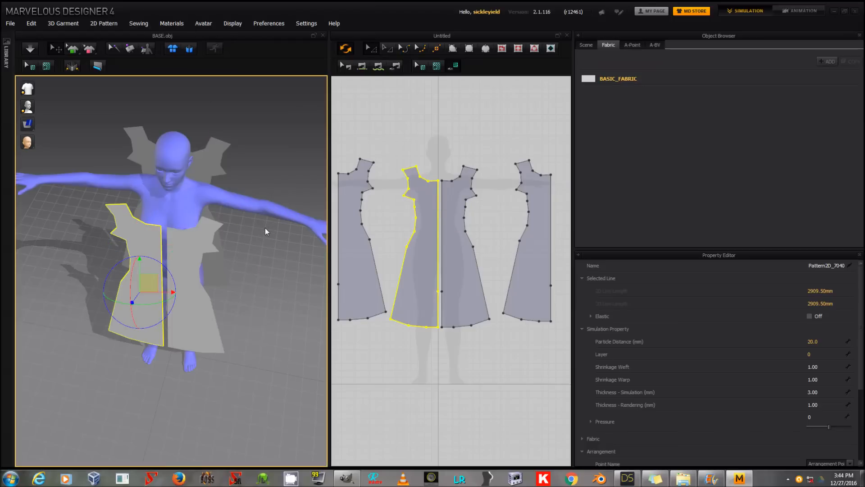
{"action": "scroll", "coordinate": [387, 279], "scroll_direction": "up", "scroll_amount": 2}
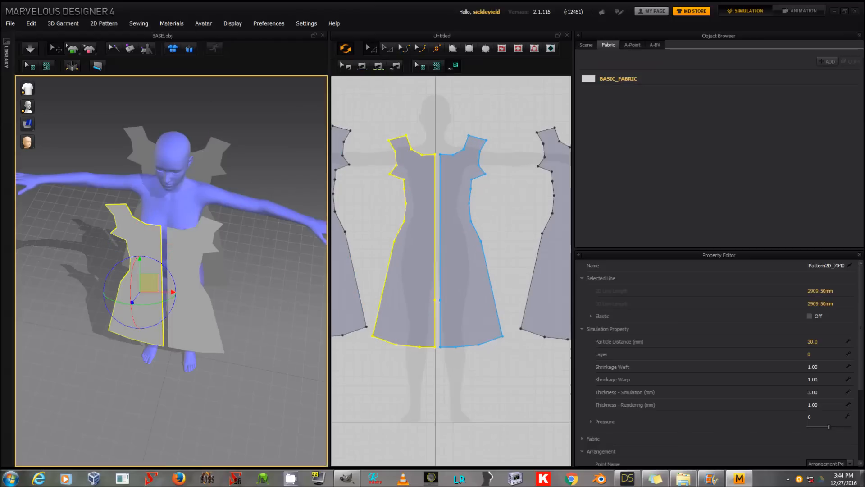
{"action": "scroll", "coordinate": [442, 258], "scroll_direction": "down", "scroll_amount": 4}
{"action": "scroll", "coordinate": [450, 271], "scroll_direction": "up", "scroll_amount": 1}
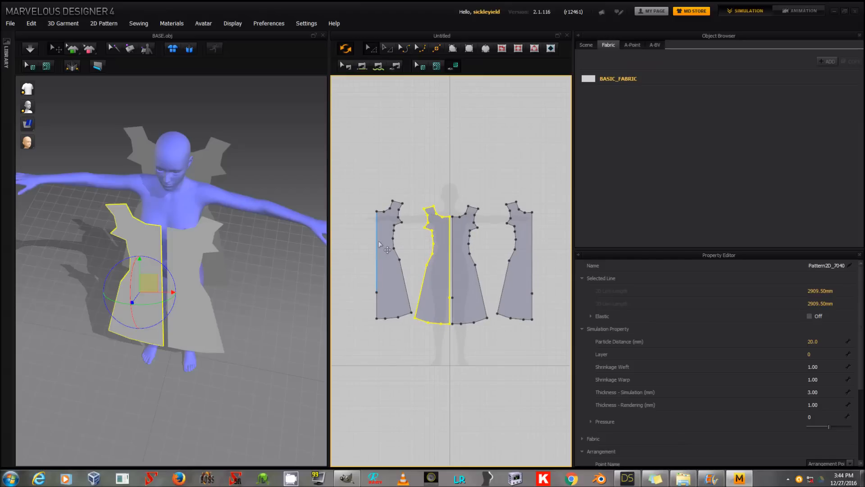
{"action": "left_click", "coordinate": [376, 295]}
{"action": "key", "text": "ctrl+c"}
{"action": "key", "text": "ctrl+v"}
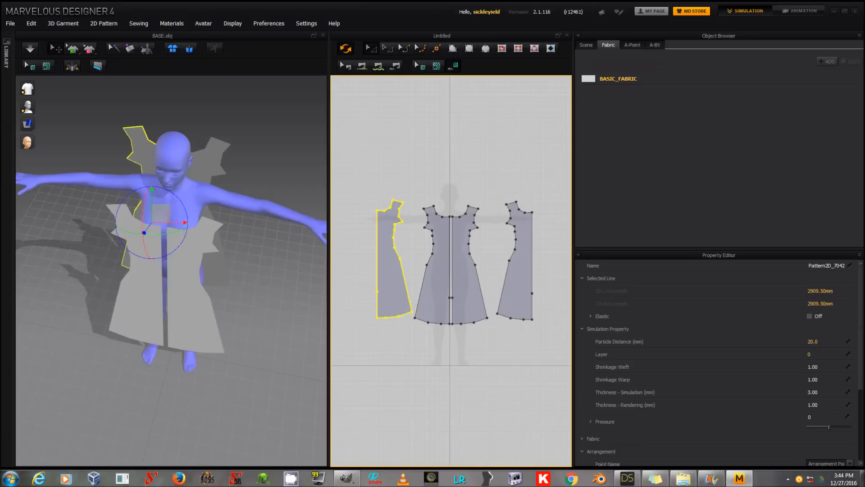
{"action": "left_click", "coordinate": [277, 268]}
Step: Move both front dress pieces closer to the avatar's chest, judging the distance from the side
{"action": "left_click", "coordinate": [187, 248]}
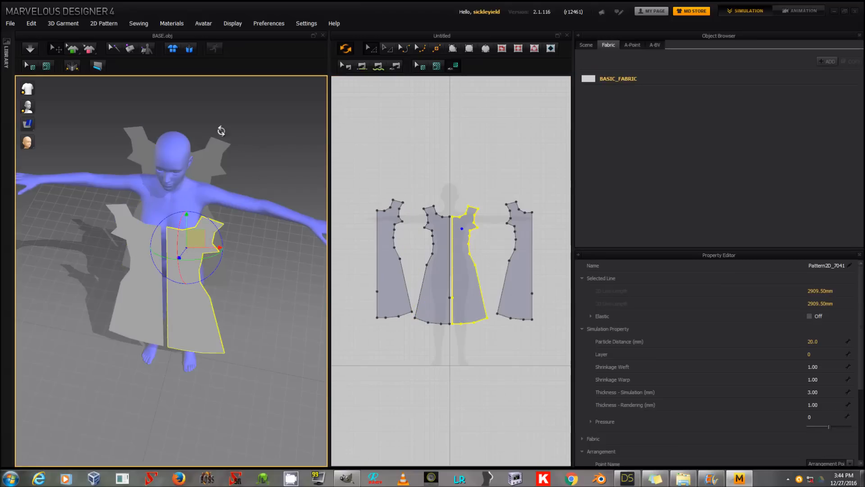
{"action": "key", "text": "6"}
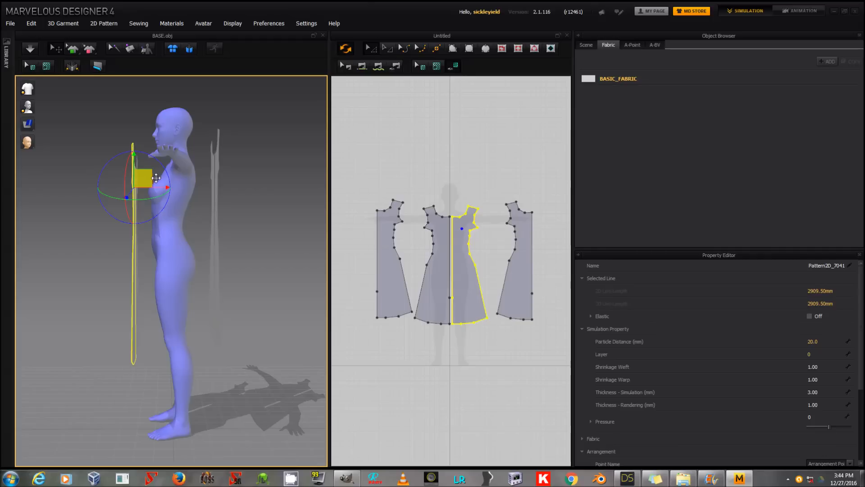
{"action": "right_click_drag", "start_coordinate": [96, 193], "coordinate": [250, 199]}
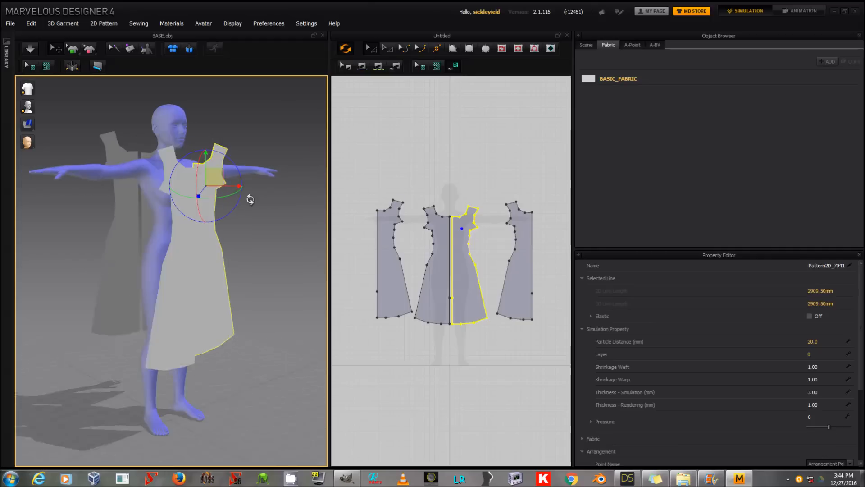
{"action": "key", "text": "6"}
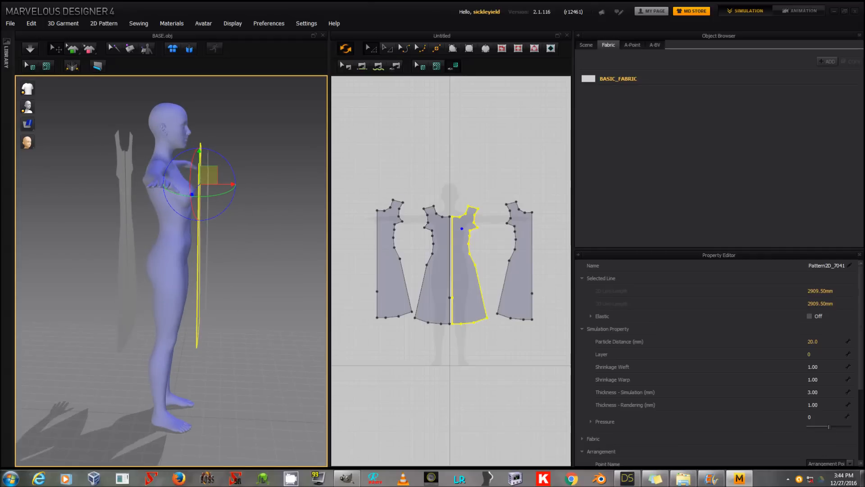
{"action": "left_click", "coordinate": [208, 198]}
{"action": "left_click_drag", "start_coordinate": [213, 183], "coordinate": [201, 183]}
Step: Move the back dress pieces closer to the avatar's back and return to a front view
{"action": "left_click", "coordinate": [131, 179]}
{"action": "mouse_move", "coordinate": [139, 173]}
{"action": "left_mouse_down"}
{"action": "mouse_move", "coordinate": [156, 171]}
{"action": "mouse_move", "coordinate": [149, 173]}
{"action": "left_mouse_up"}
{"action": "left_click", "coordinate": [119, 177]}
{"action": "right_click_drag", "start_coordinate": [281, 199], "coordinate": [153, 195]}
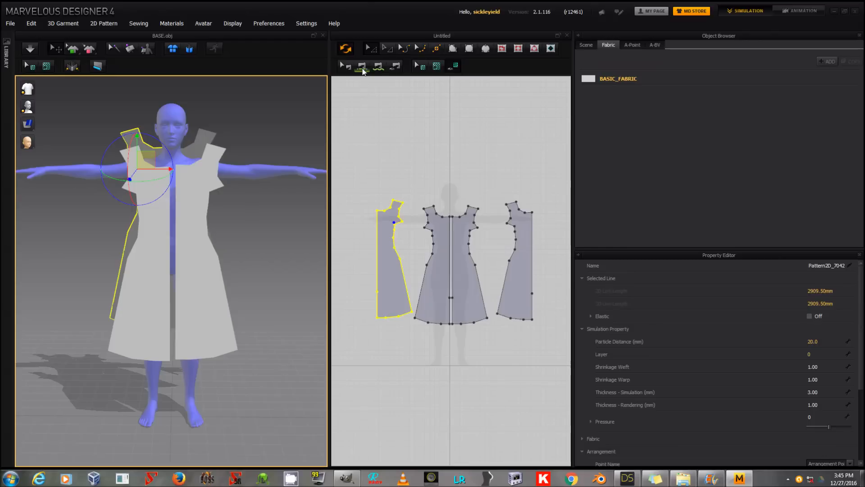
Step: Sew the shoulder edge of the back piece to the matching front shoulder on the avatar's right side
{"action": "left_click", "coordinate": [362, 70]}
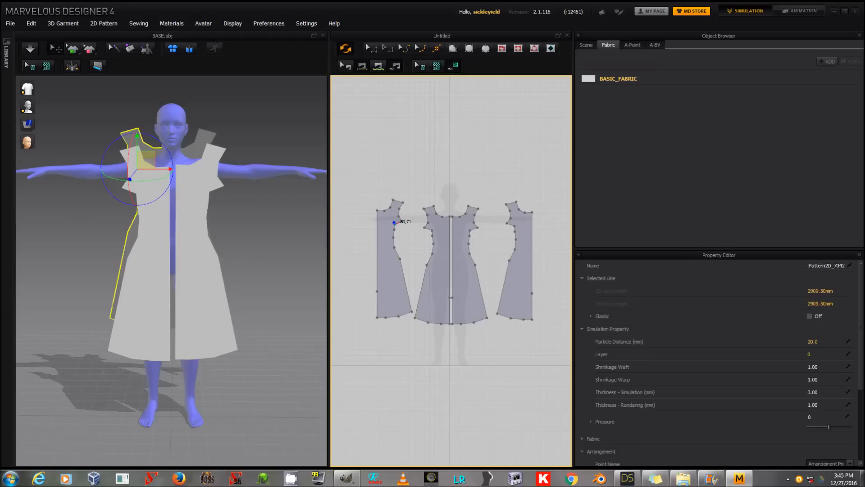
{"action": "right_click_drag", "start_coordinate": [239, 215], "coordinate": [220, 219]}
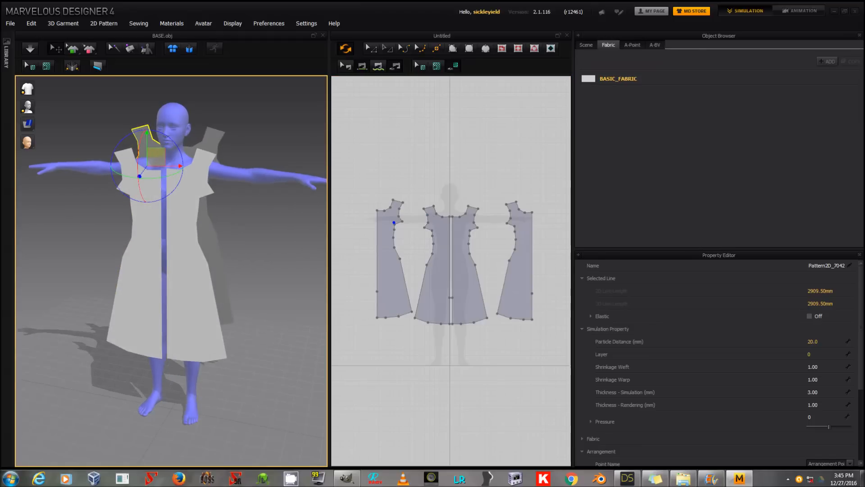
{"action": "left_click", "coordinate": [149, 223]}
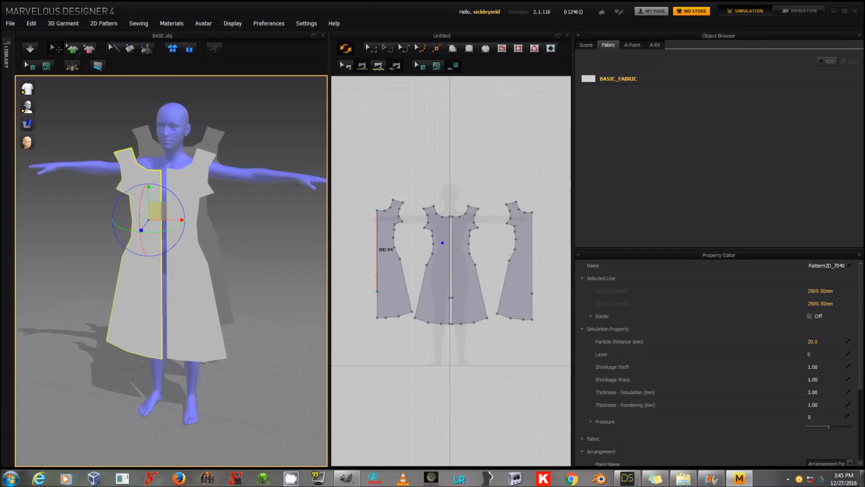
{"action": "left_click", "coordinate": [152, 147]}
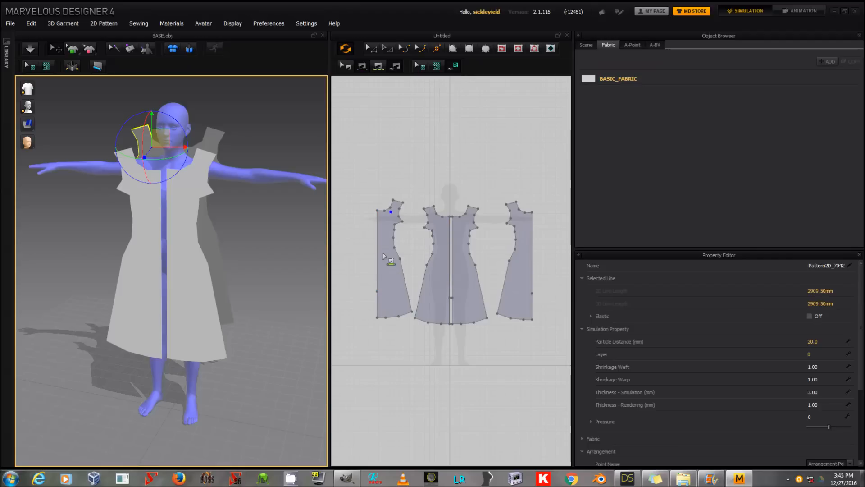
{"action": "scroll", "coordinate": [390, 212], "scroll_direction": "up", "scroll_amount": 2}
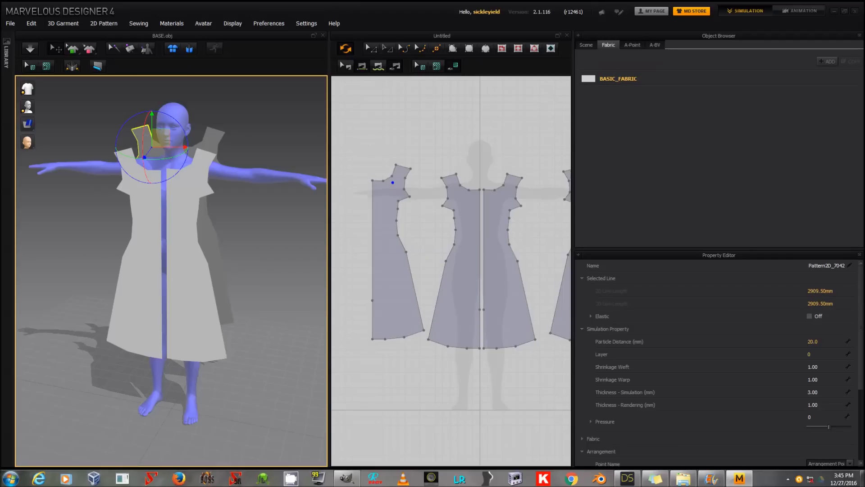
{"action": "scroll", "coordinate": [410, 265], "scroll_direction": "down", "scroll_amount": 1}
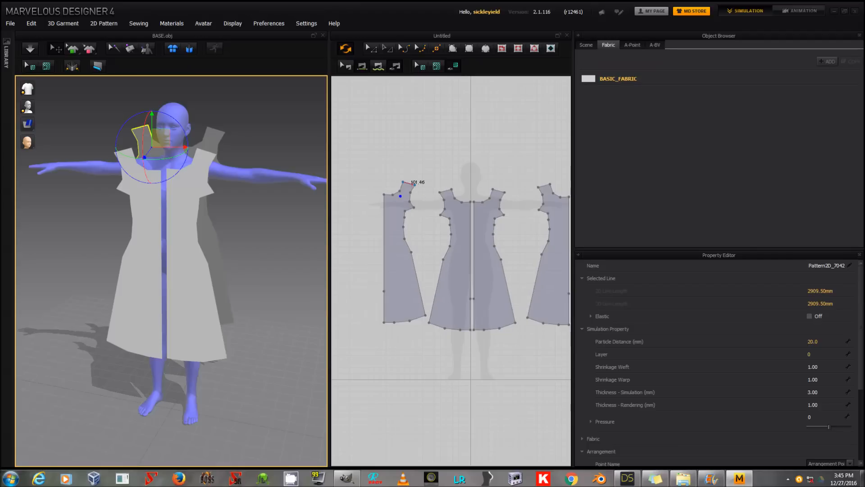
{"action": "left_click", "coordinate": [410, 183]}
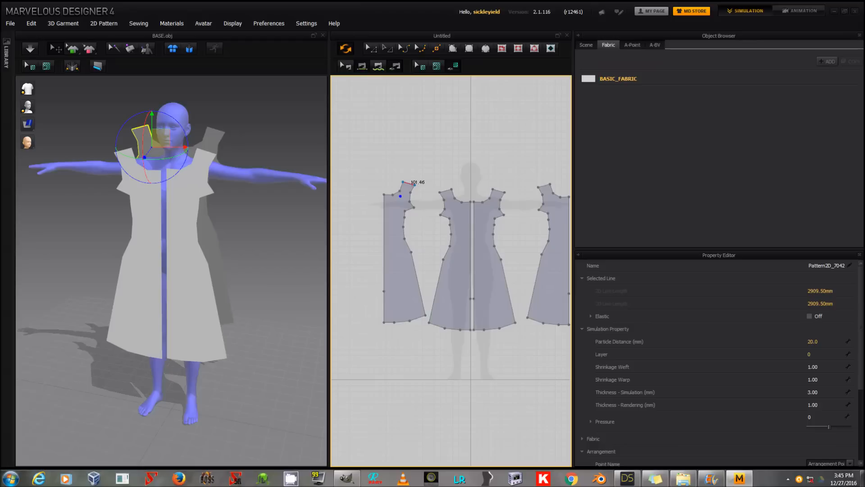
{"action": "left_click", "coordinate": [446, 190]}
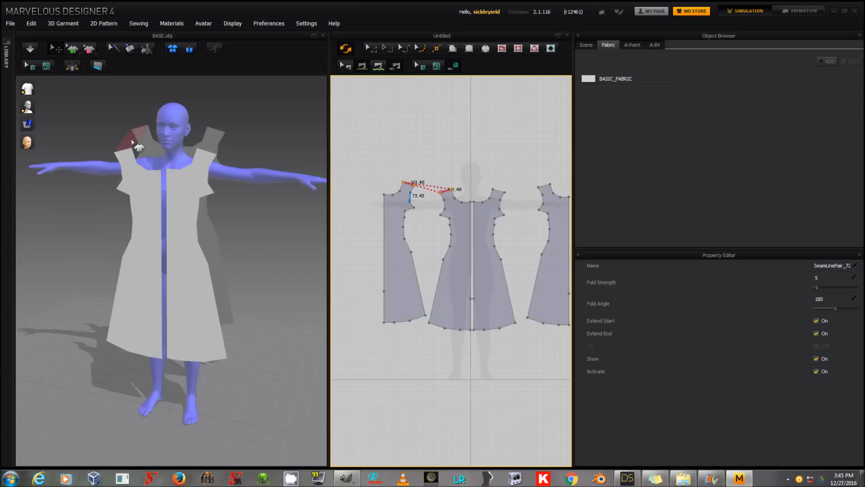
Step: Sew the front and back shoulder edges together on the avatar's left side
{"action": "right_click", "coordinate": [507, 164]}
{"action": "left_click", "coordinate": [482, 164]}
{"action": "left_click", "coordinate": [498, 191]}
{"action": "left_click", "coordinate": [544, 186]}
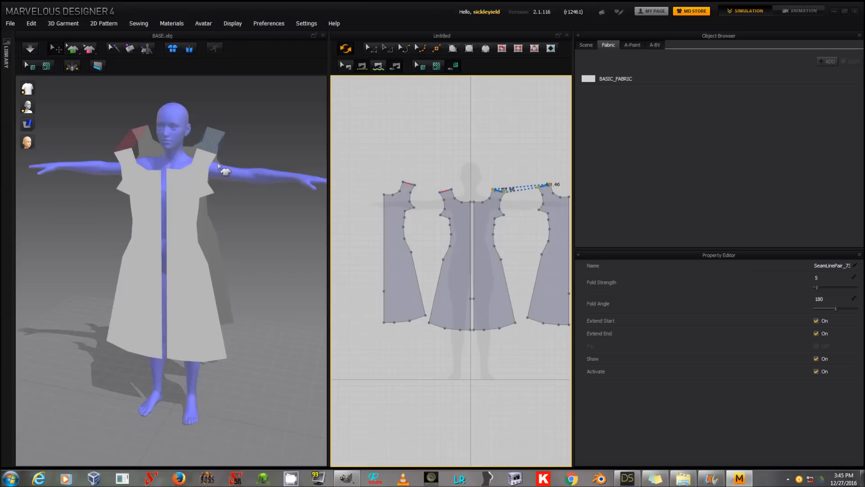
{"action": "left_click", "coordinate": [264, 211]}
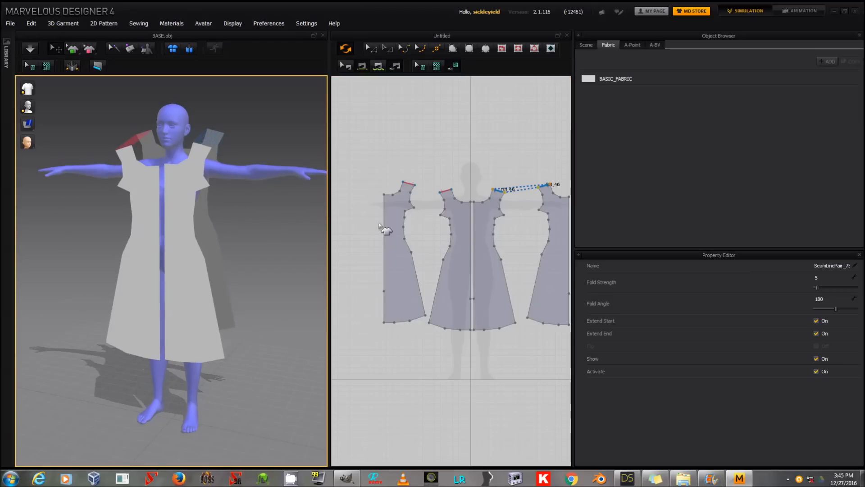
Step: Sew the short underarm edges of the front and back pieces on the avatar's right side and check the seam direction
{"action": "left_click", "coordinate": [410, 210]}
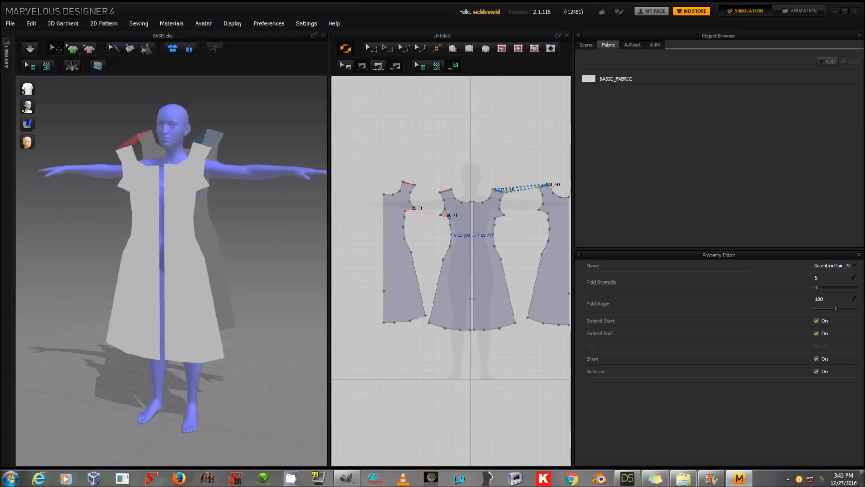
{"action": "left_click", "coordinate": [448, 218]}
{"action": "right_click_drag", "start_coordinate": [239, 188], "coordinate": [308, 195]}
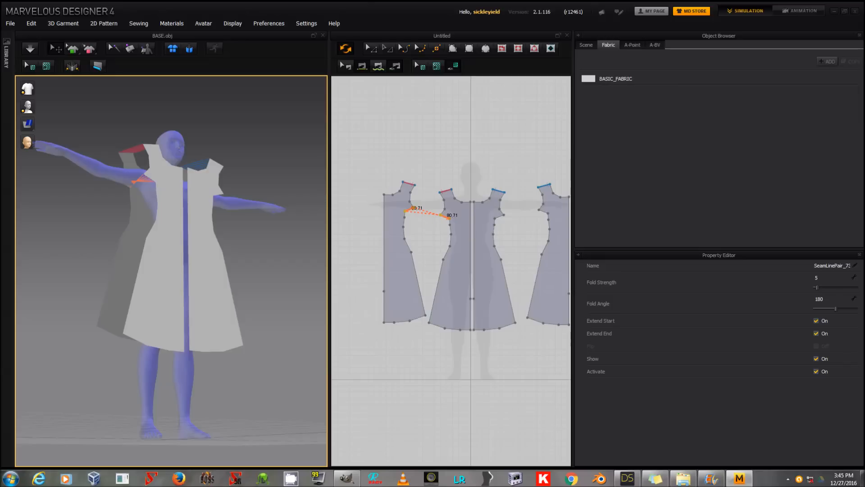
Step: Reverse the sewing direction of the crossed underarm seam on the avatar's right side
{"action": "right_click", "coordinate": [424, 213]}
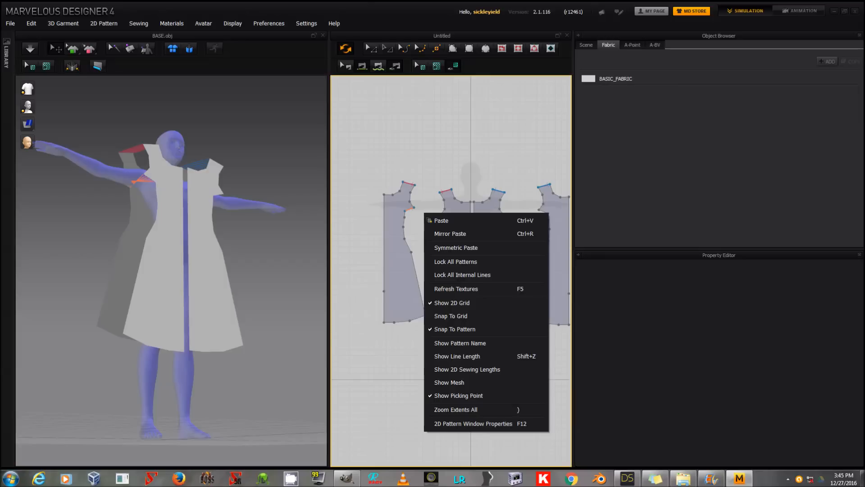
{"action": "left_click", "coordinate": [345, 67]}
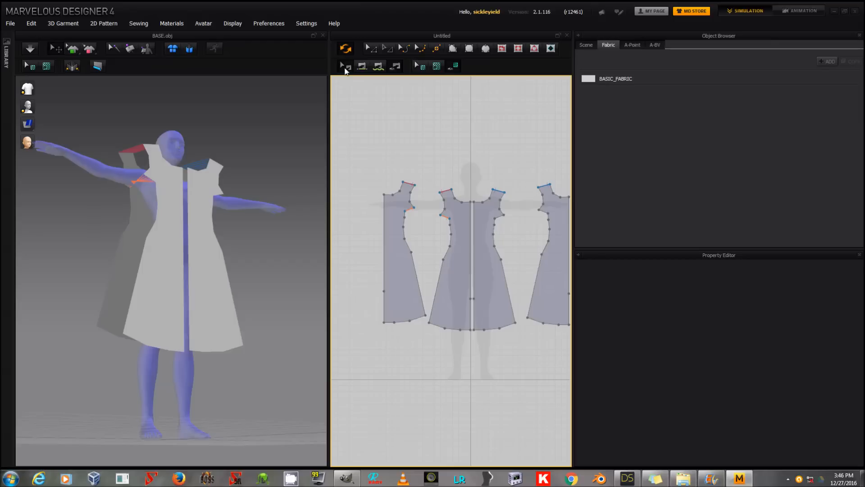
{"action": "left_click", "coordinate": [410, 211]}
{"action": "right_click", "coordinate": [410, 211]}
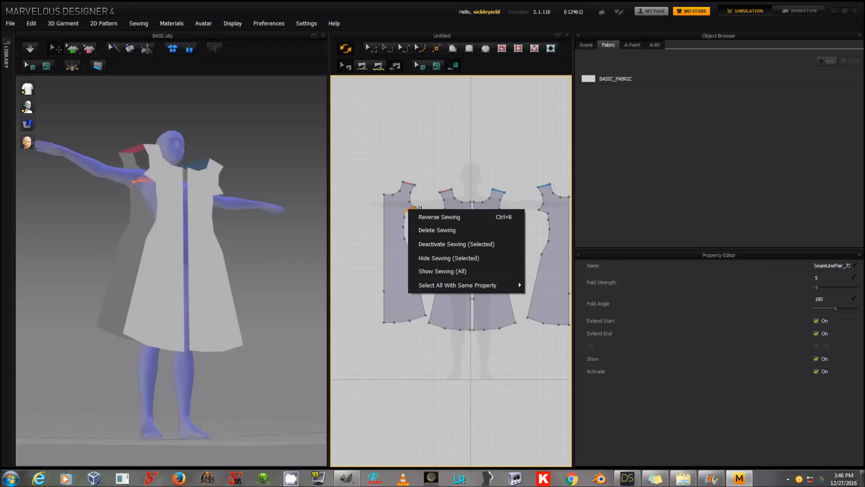
{"action": "left_click", "coordinate": [426, 217]}
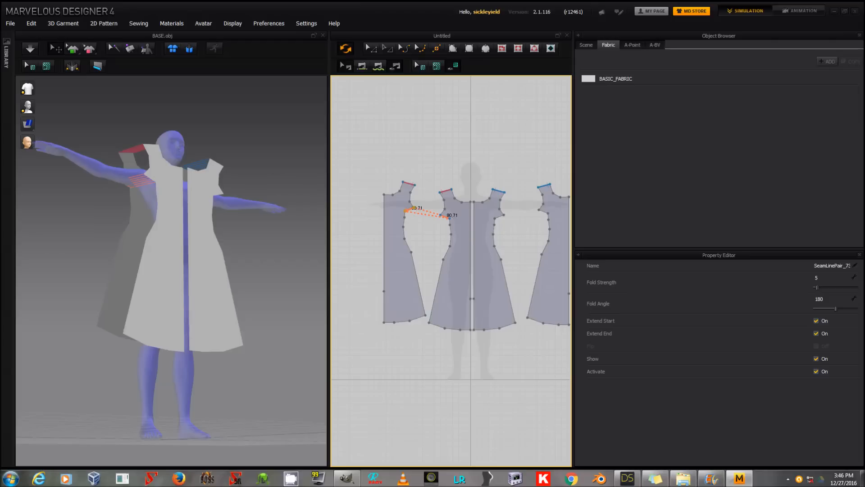
Step: Lower the front and back dress pieces on the avatar's right side so the shoulders sit nearer the body
{"action": "left_click", "coordinate": [171, 177]}
{"action": "left_click_drag", "start_coordinate": [177, 174], "coordinate": [174, 180]}
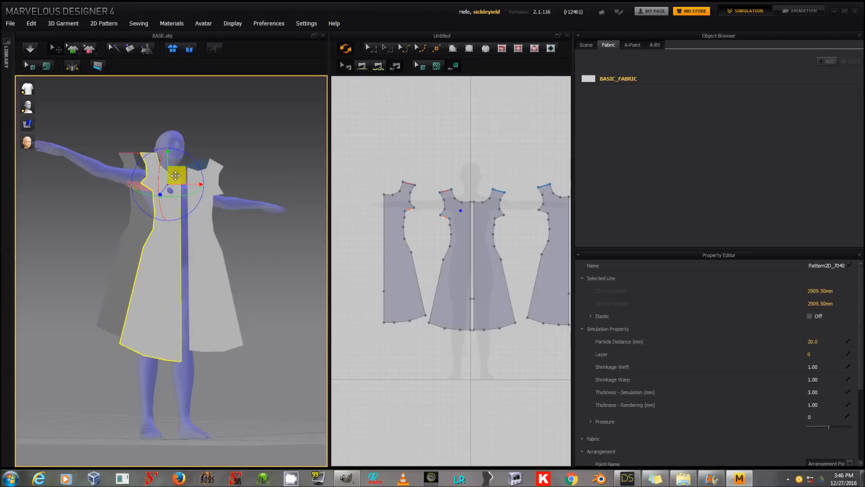
{"action": "left_click", "coordinate": [138, 160]}
{"action": "left_click_drag", "start_coordinate": [140, 158], "coordinate": [161, 168]}
Step: Lower the back and front dress pieces on the avatar's left side to match the other half
{"action": "right_click_drag", "start_coordinate": [258, 174], "coordinate": [212, 205]}
{"action": "left_click", "coordinate": [212, 206]}
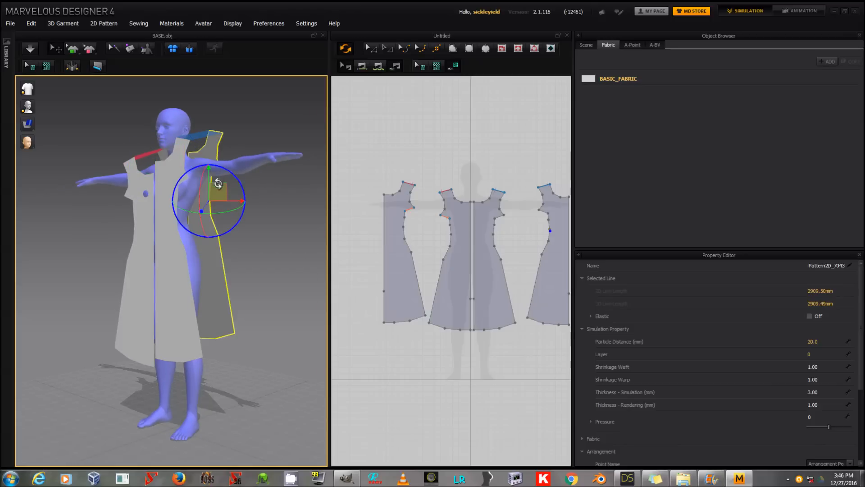
{"action": "left_click_drag", "start_coordinate": [218, 192], "coordinate": [218, 204]}
{"action": "left_click", "coordinate": [187, 185]}
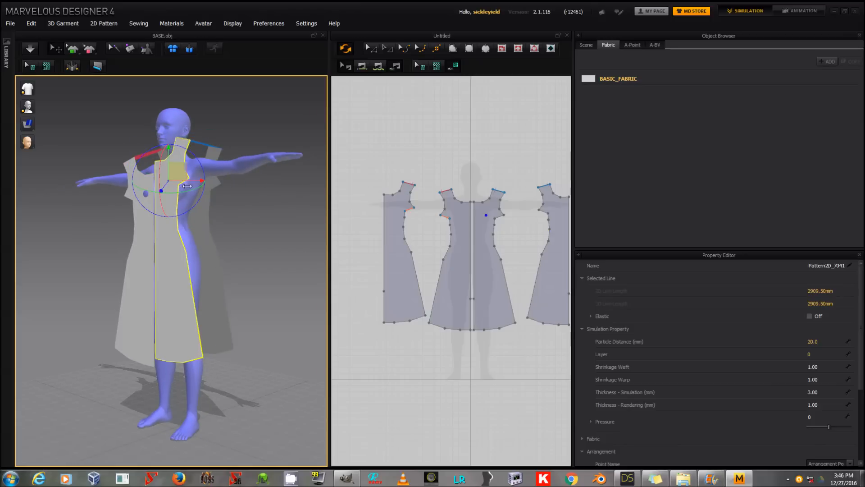
{"action": "left_click_drag", "start_coordinate": [181, 177], "coordinate": [181, 184]}
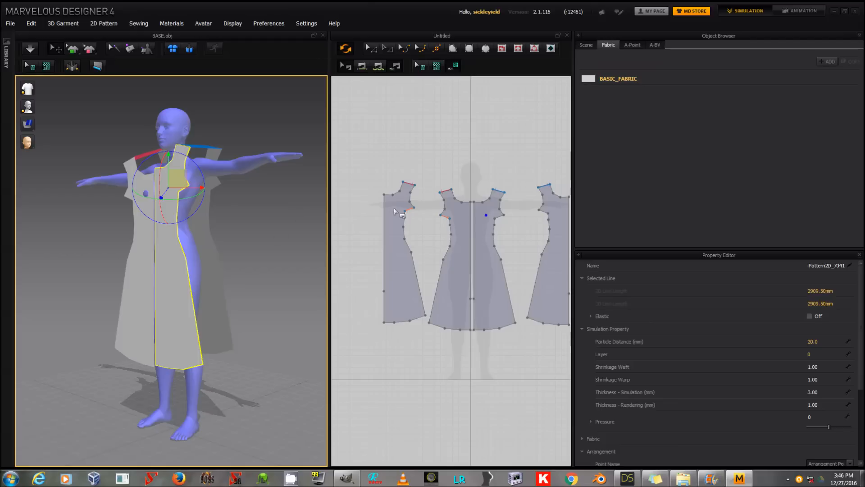
Step: Sew the short underarm edges of the front and back pieces together on the avatar's left side
{"action": "left_click", "coordinate": [361, 66]}
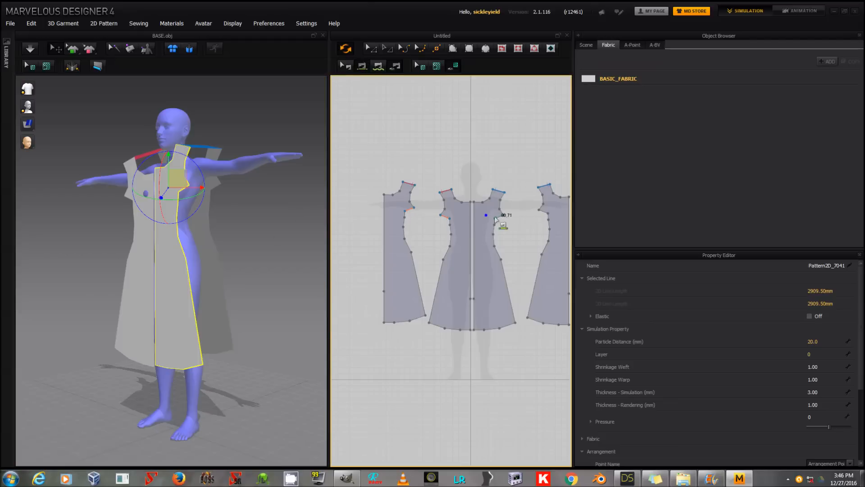
{"action": "left_click", "coordinate": [546, 215]}
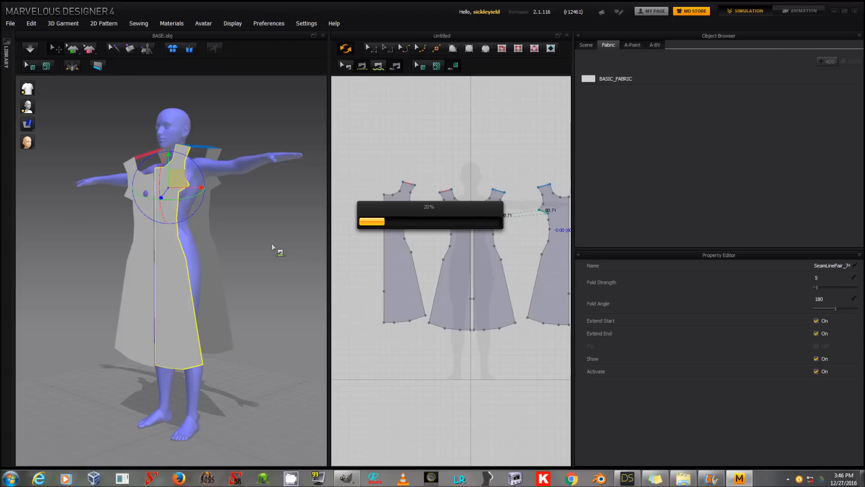
{"action": "middle_click_drag", "start_coordinate": [278, 230], "coordinate": [275, 226]}
{"action": "right_click_drag", "start_coordinate": [275, 227], "coordinate": [278, 222]}
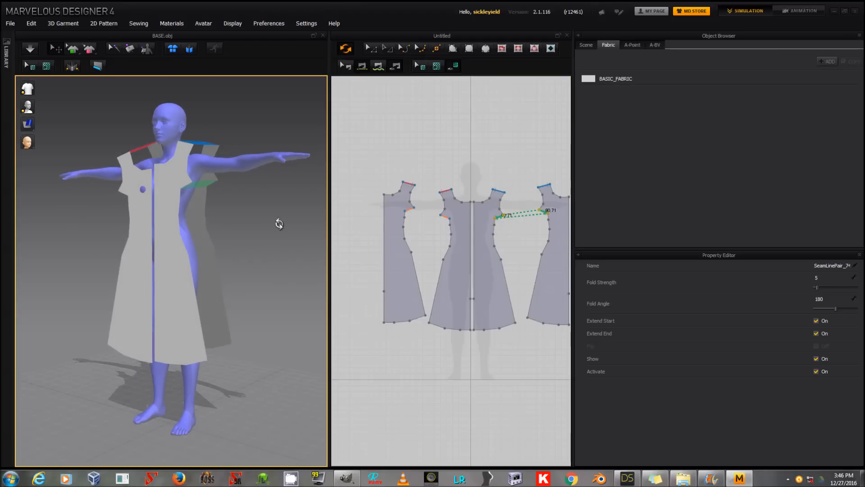
Step: Sew the remaining side edges between front and back and join the halves along the centre front and centre back
{"action": "left_click", "coordinate": [410, 218]}
{"action": "left_click", "coordinate": [451, 233]}
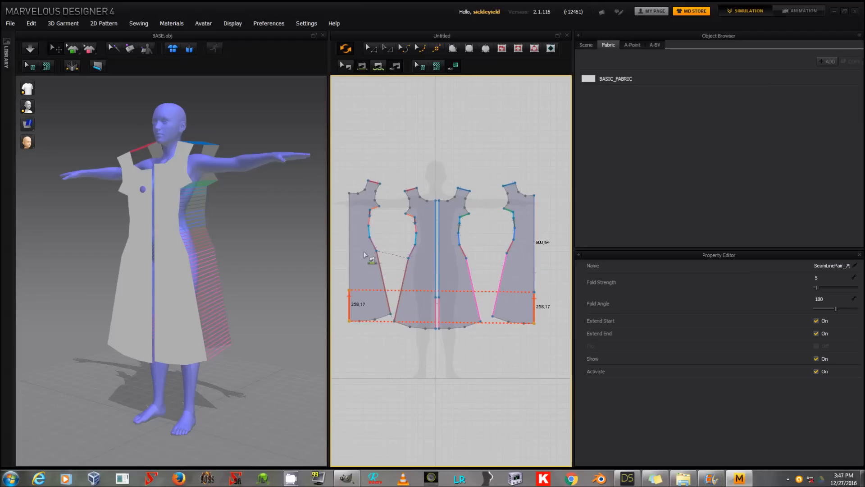
{"action": "left_click", "coordinate": [350, 250]}
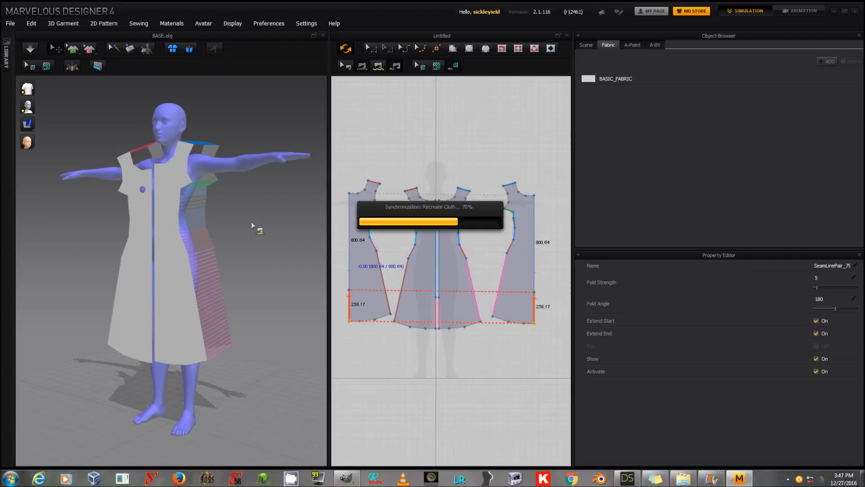
{"action": "right_click_drag", "start_coordinate": [316, 226], "coordinate": [255, 237]}
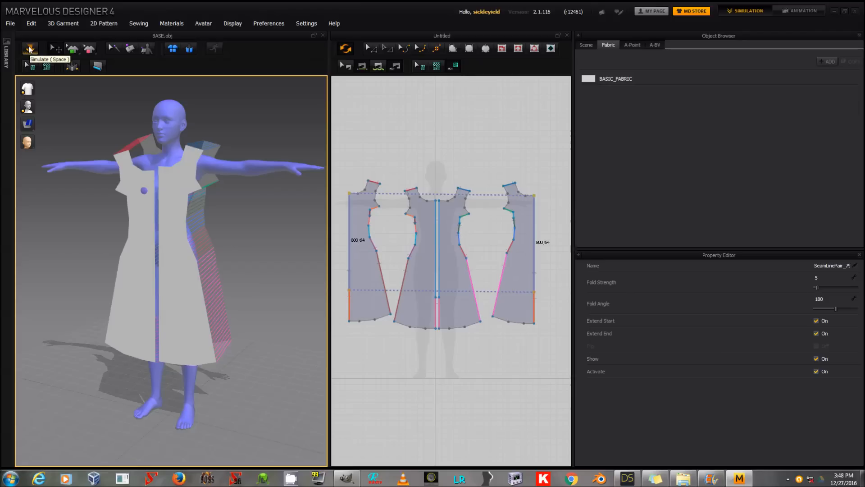
Step: Simulate the garment to drape the sewn dress on the avatar and inspect the fit from several angles
{"action": "key", "text": "space"}
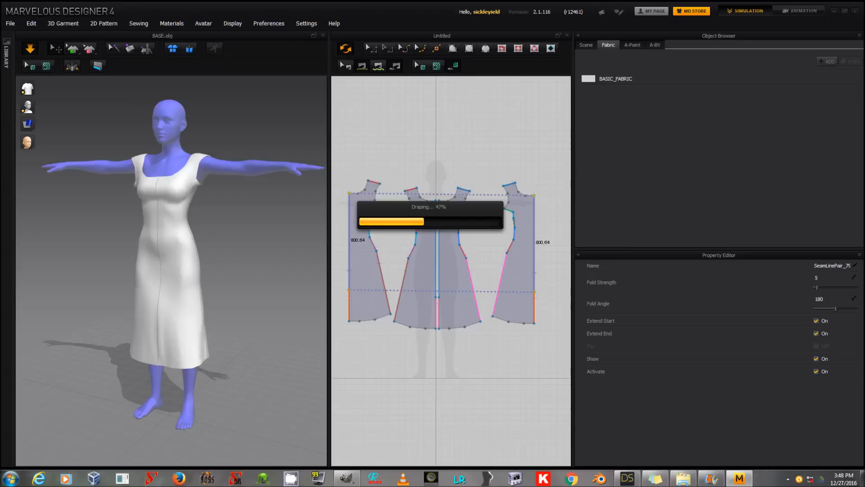
{"action": "right_click_drag", "start_coordinate": [240, 221], "coordinate": [258, 218]}
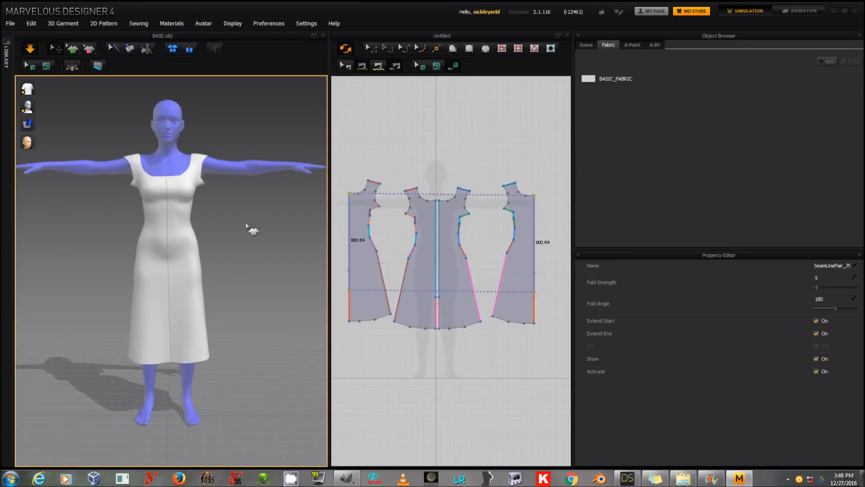
{"action": "right_click_drag", "start_coordinate": [177, 217], "coordinate": [67, 213]}
{"action": "right_click_drag", "start_coordinate": [200, 218], "coordinate": [240, 218]}
{"action": "scroll", "coordinate": [244, 224], "scroll_direction": "down", "scroll_amount": 1}
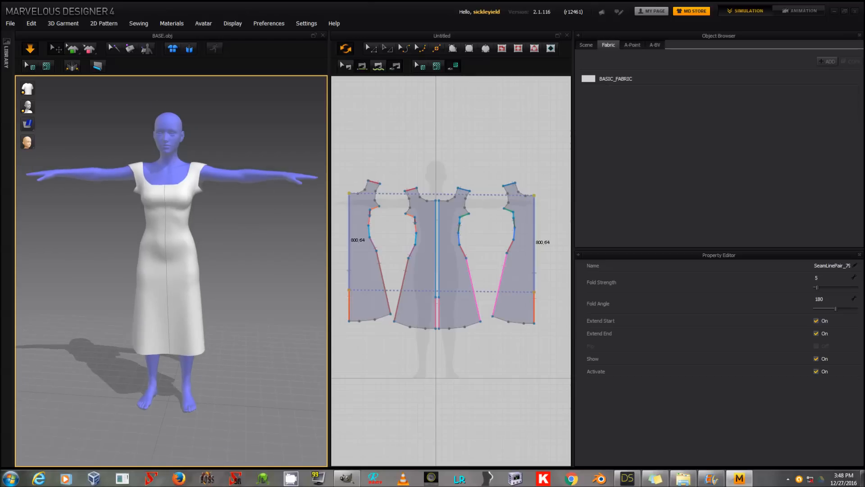
{"action": "scroll", "coordinate": [245, 225], "scroll_direction": "up", "scroll_amount": 2}
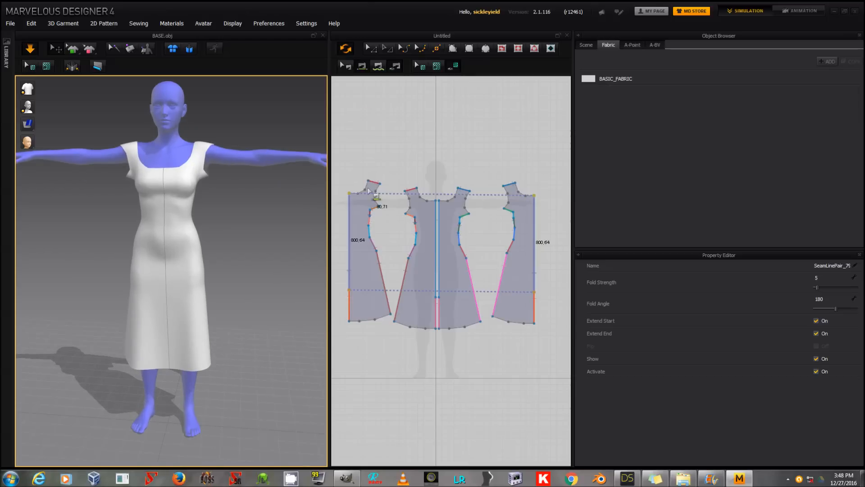
Step: Pull the pointed underarm corners of all four dress pattern pieces inward so the armhole edges run smoothly
{"action": "left_click", "coordinate": [375, 50]}
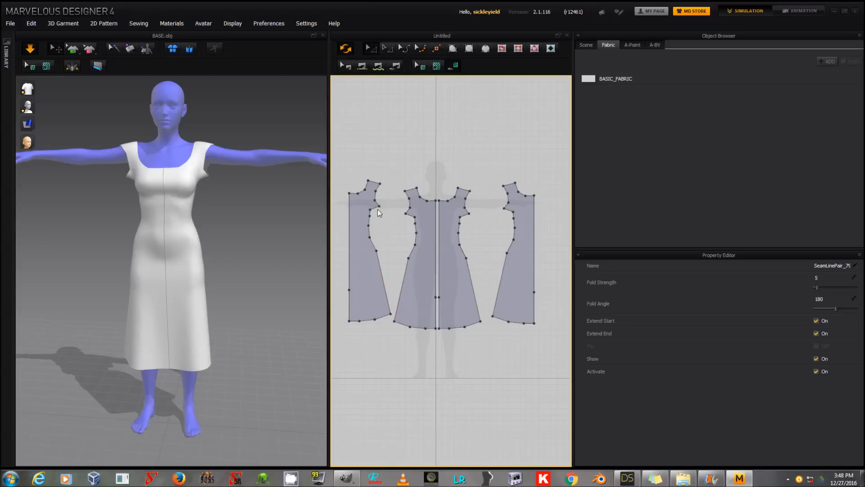
{"action": "left_click", "coordinate": [379, 206]}
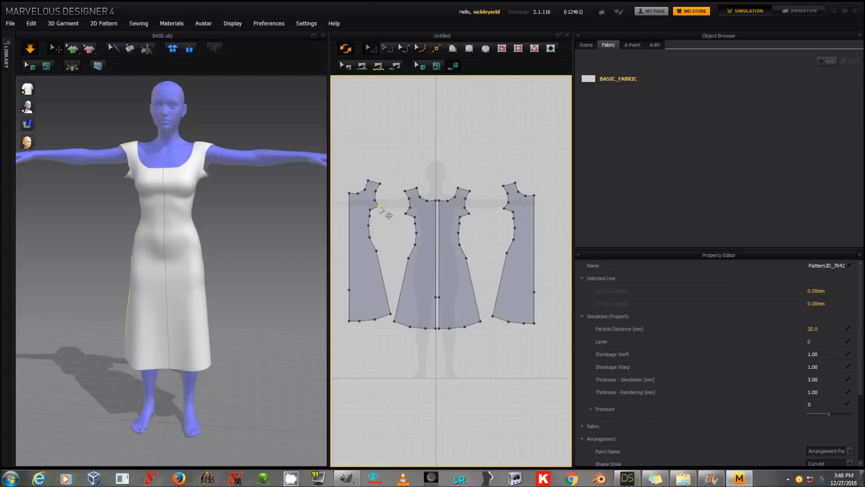
{"action": "left_click_drag", "start_coordinate": [379, 207], "coordinate": [375, 207]}
{"action": "left_click", "coordinate": [411, 214]}
{"action": "left_click_drag", "start_coordinate": [410, 213], "coordinate": [411, 214]}
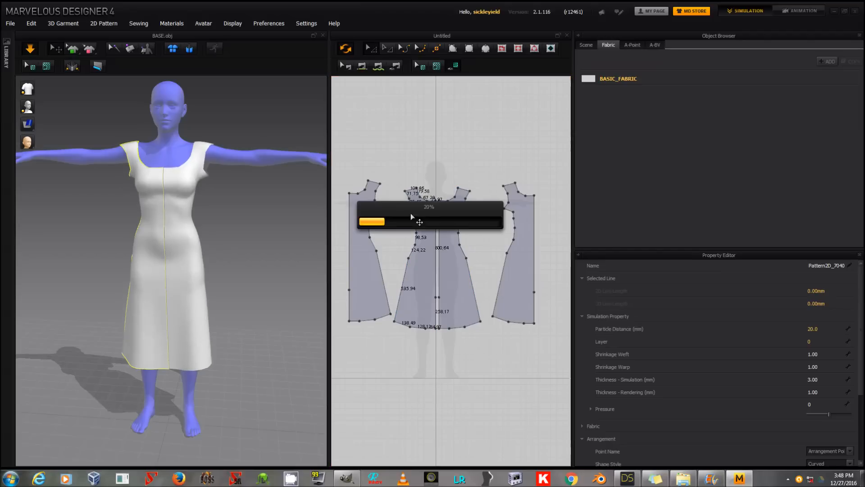
{"action": "left_click", "coordinate": [467, 215]}
{"action": "left_click_drag", "start_coordinate": [464, 214], "coordinate": [463, 215]}
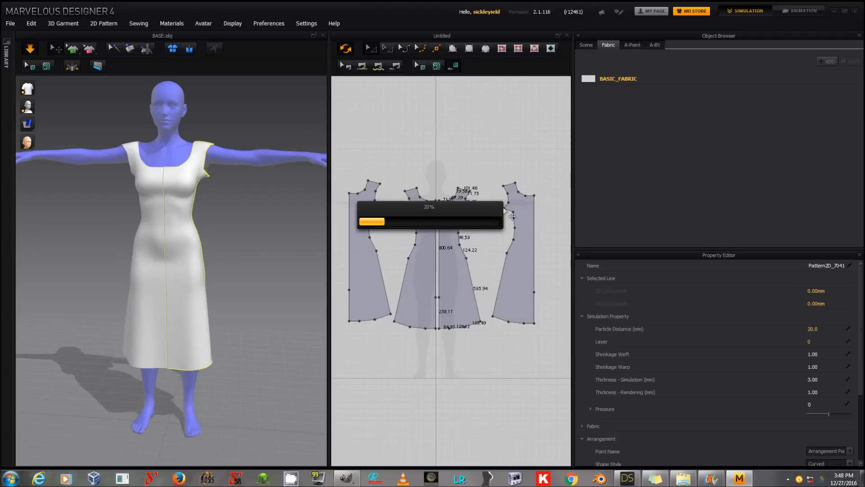
{"action": "left_click", "coordinate": [505, 209]}
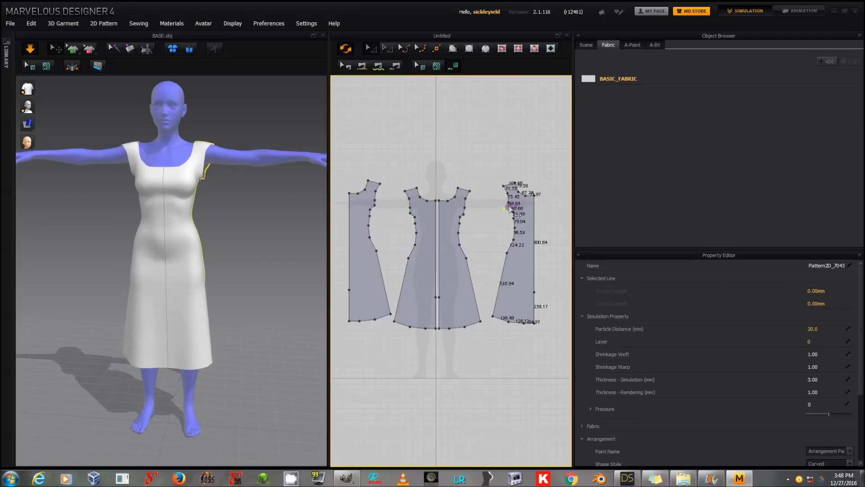
{"action": "left_click_drag", "start_coordinate": [509, 207], "coordinate": [509, 207]}
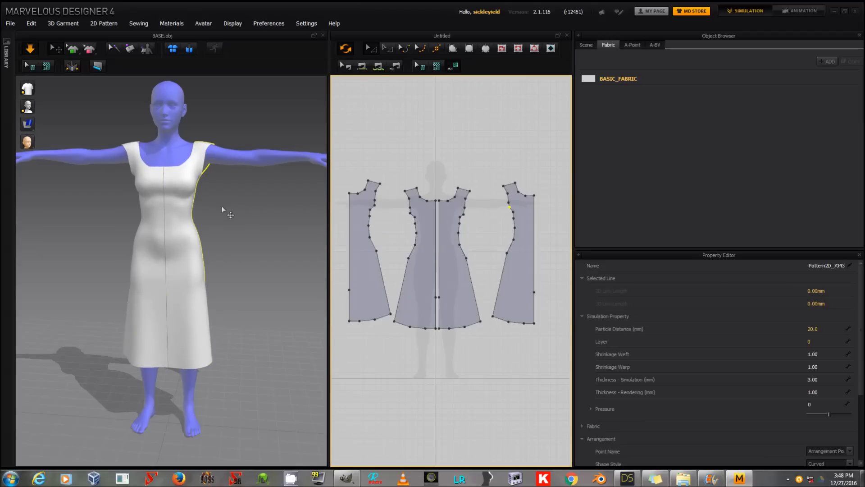
Step: Move the front pieces' inner shoulder corners toward the centre and pull the outer shoulder corners of all four pieces inward
{"action": "mouse_move", "coordinate": [224, 206]}
{"action": "right_mouse_down"}
{"action": "mouse_move", "coordinate": [231, 196]}
{"action": "mouse_move", "coordinate": [222, 191]}
{"action": "mouse_move", "coordinate": [180, 196]}
{"action": "mouse_move", "coordinate": [222, 207]}
{"action": "right_mouse_up"}
{"action": "right_click_drag", "start_coordinate": [131, 200], "coordinate": [29, 198]}
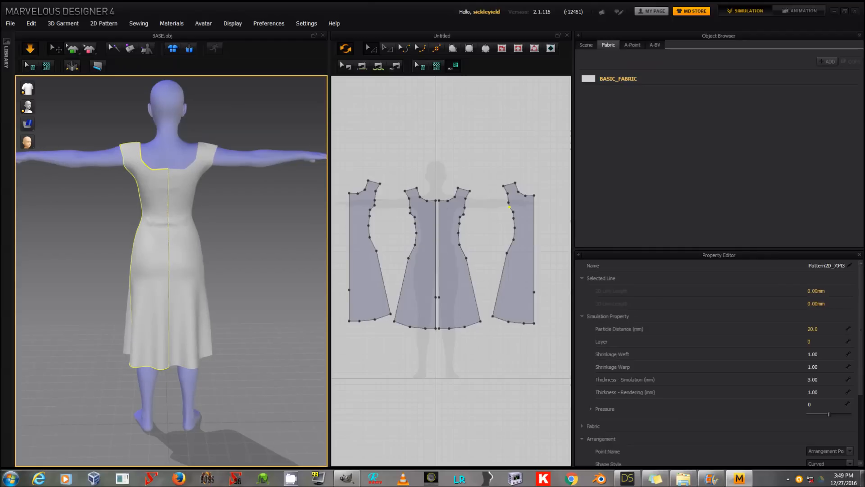
{"action": "left_click_drag", "start_coordinate": [417, 188], "coordinate": [450, 186]}
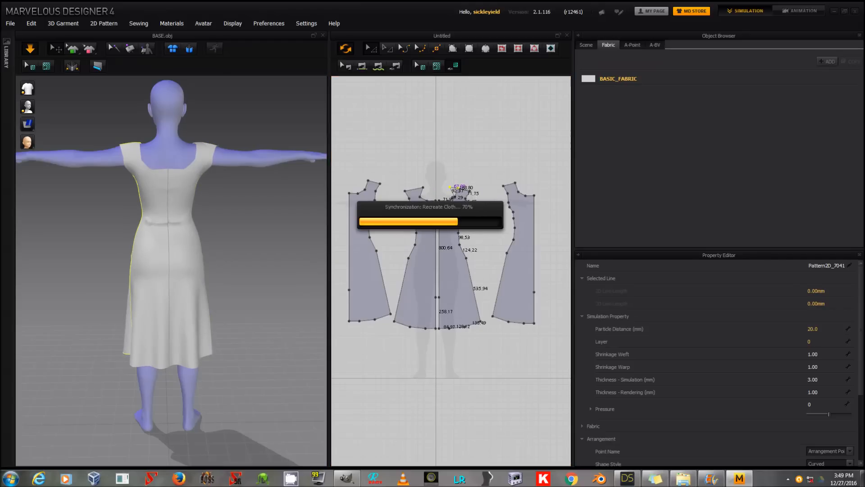
{"action": "left_click_drag", "start_coordinate": [470, 190], "coordinate": [460, 188]}
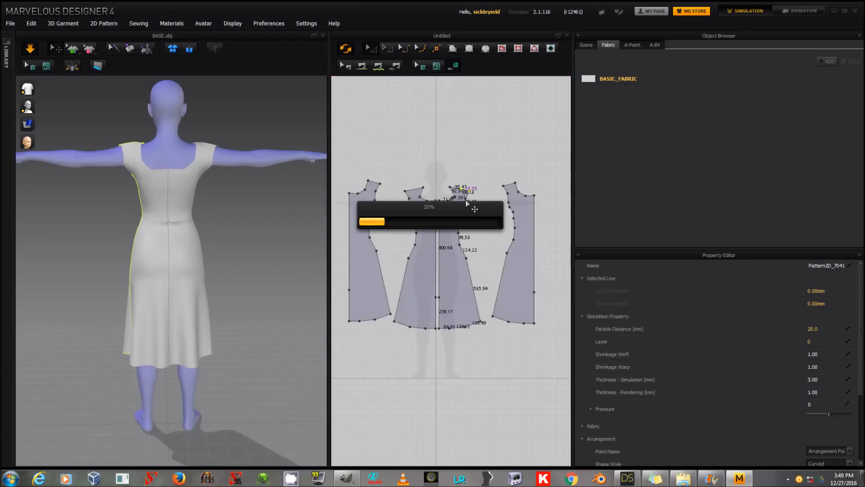
{"action": "left_click_drag", "start_coordinate": [466, 198], "coordinate": [463, 197]}
{"action": "left_click_drag", "start_coordinate": [405, 192], "coordinate": [412, 189]}
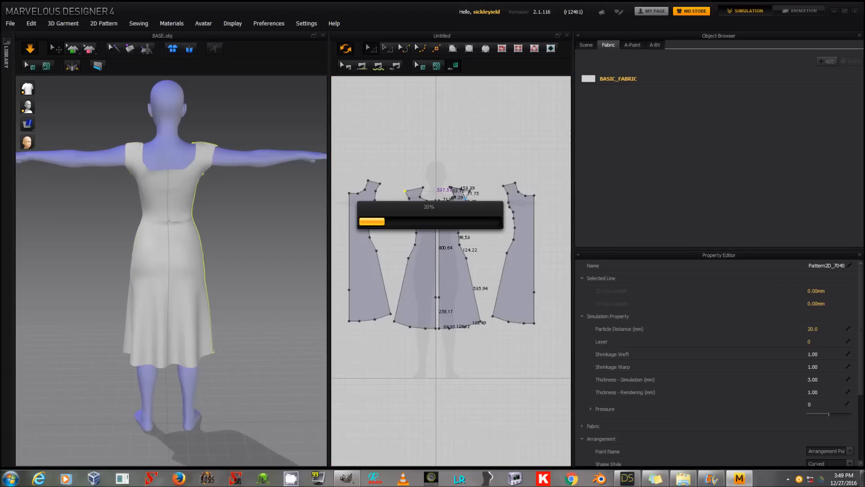
{"action": "left_click_drag", "start_coordinate": [380, 183], "coordinate": [376, 183]}
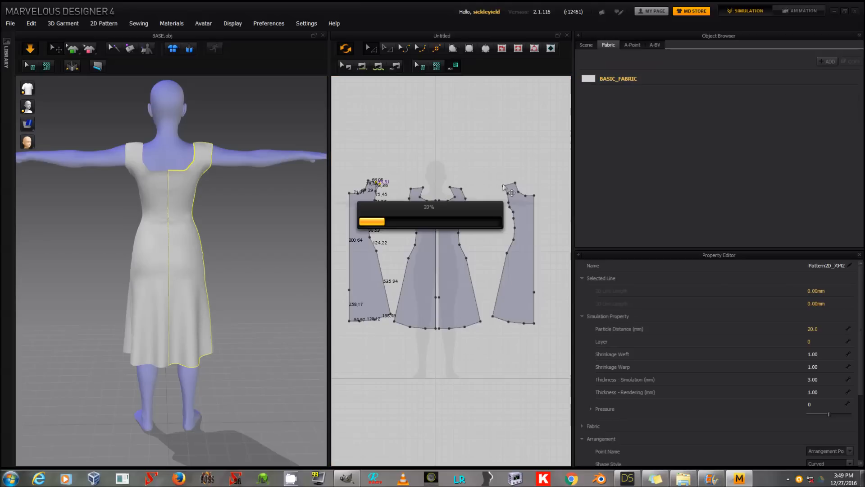
{"action": "left_click_drag", "start_coordinate": [504, 185], "coordinate": [504, 185]}
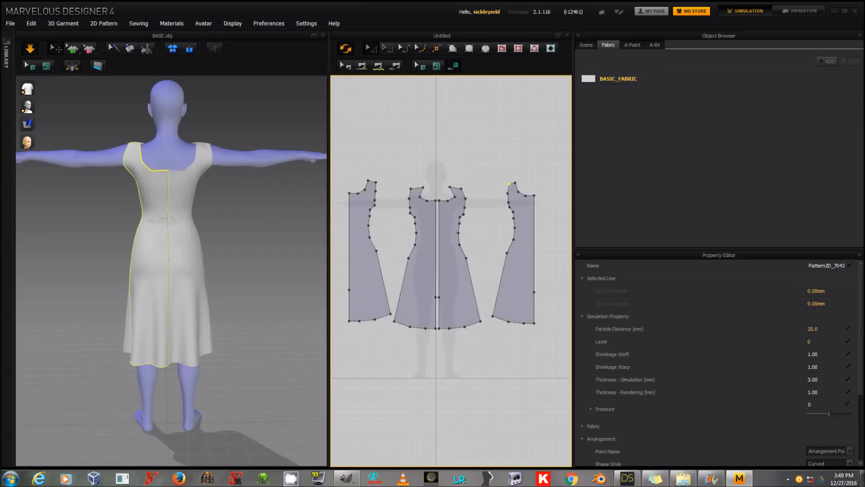
{"action": "right_click_drag", "start_coordinate": [216, 223], "coordinate": [303, 226]}
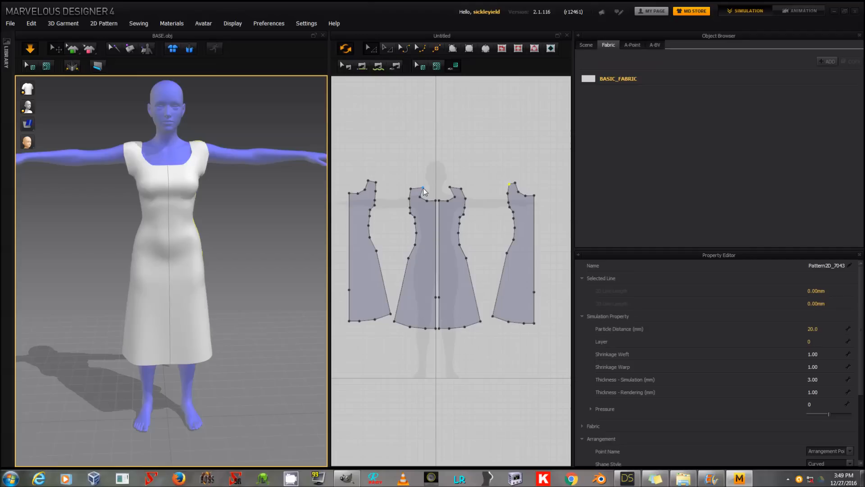
{"action": "left_click", "coordinate": [431, 200]}
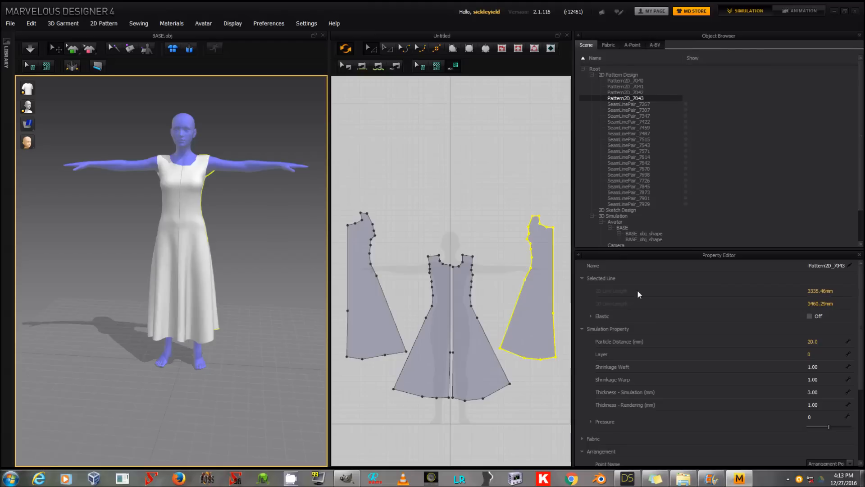
Step: Export the four dress pieces as OBJ over Drape.obj: single object, welded, unified UV coordinates, cm (DAZ Studio) scale, without the avatar
{"action": "left_click", "coordinate": [499, 333]}
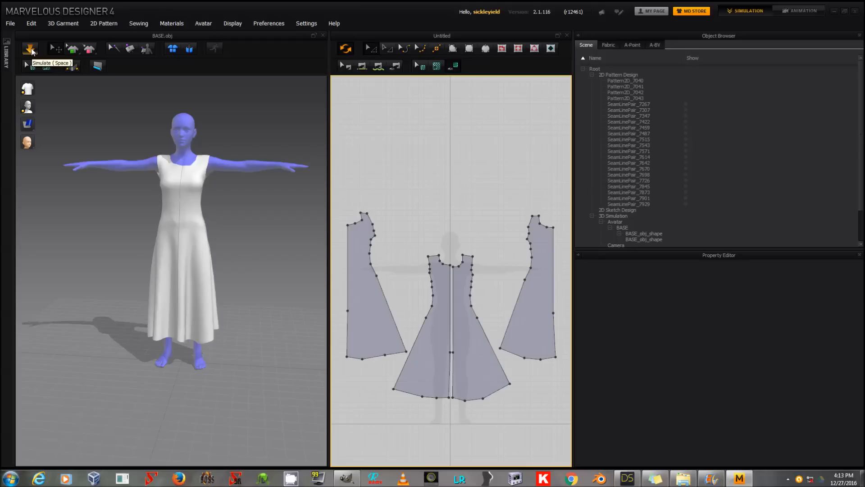
{"action": "left_click", "coordinate": [14, 25]}
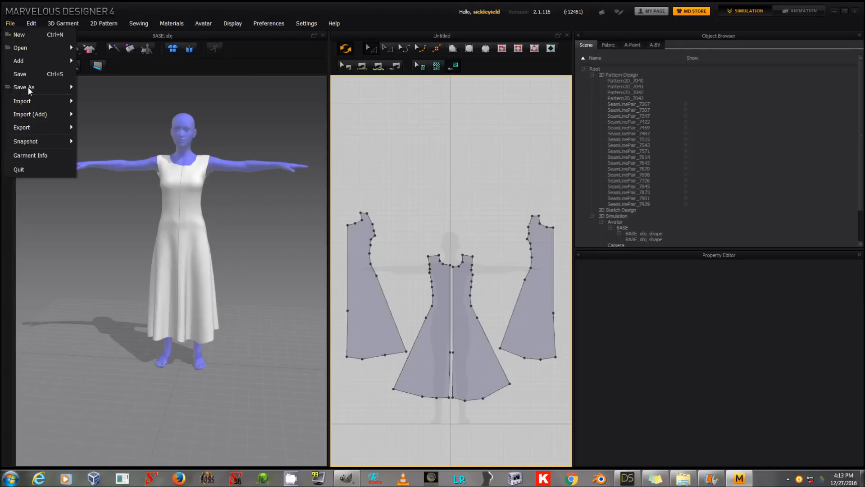
{"action": "mouse_move", "coordinate": [40, 128]}
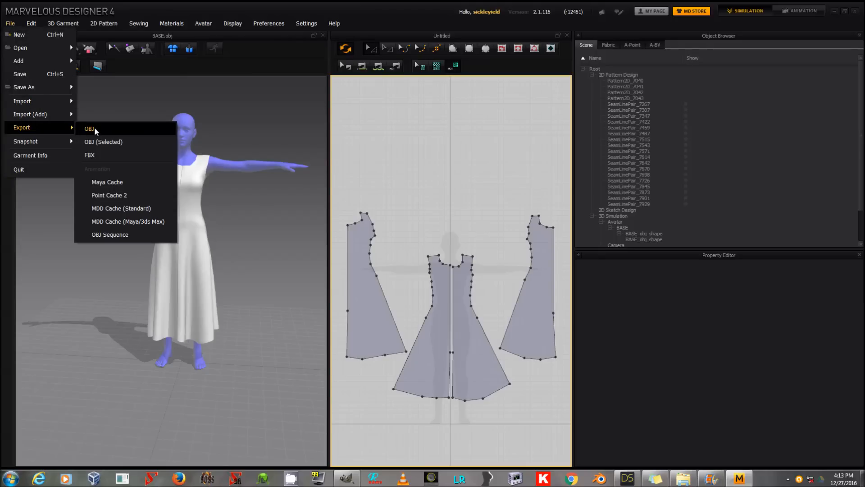
{"action": "left_click", "coordinate": [95, 130]}
{"action": "double_click", "coordinate": [402, 133]}
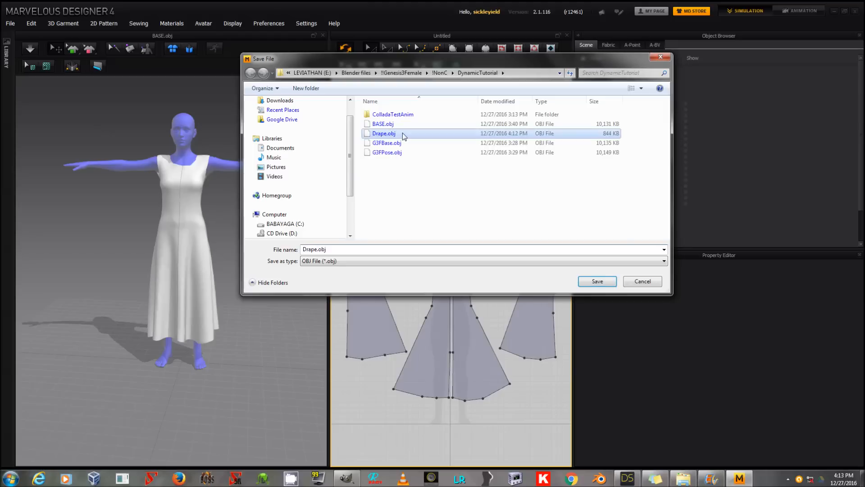
{"action": "left_click", "coordinate": [453, 241]}
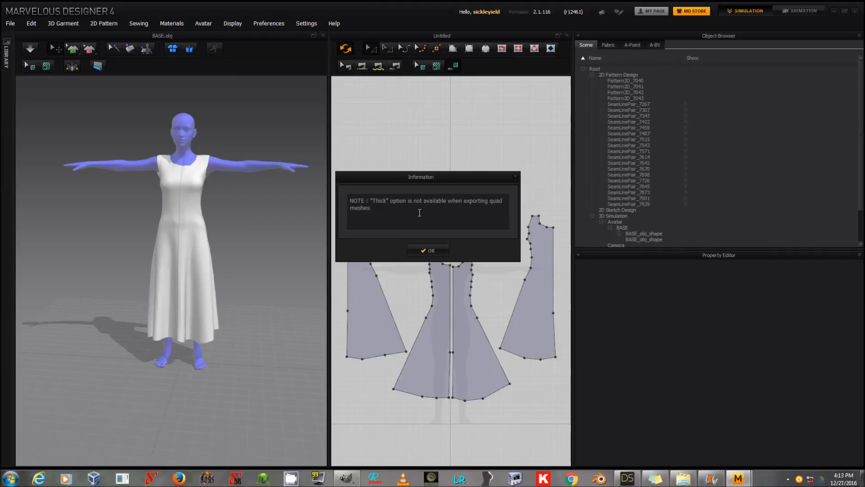
{"action": "left_click", "coordinate": [427, 250]}
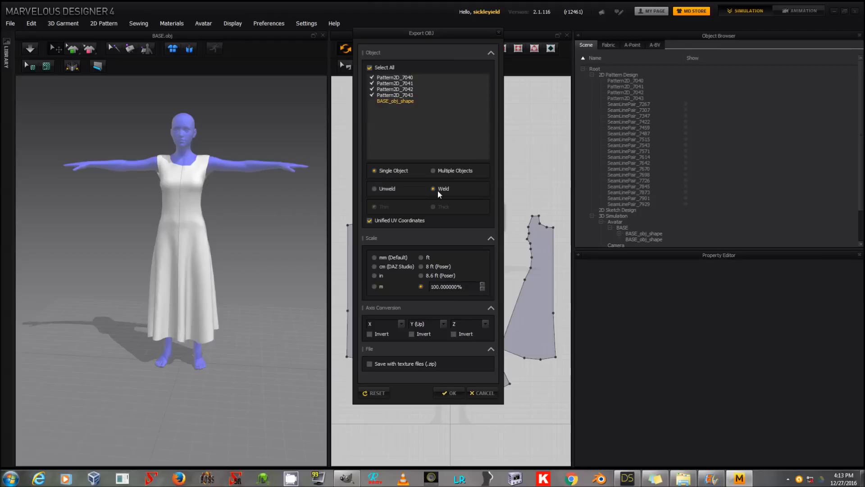
{"action": "left_click", "coordinate": [393, 266]}
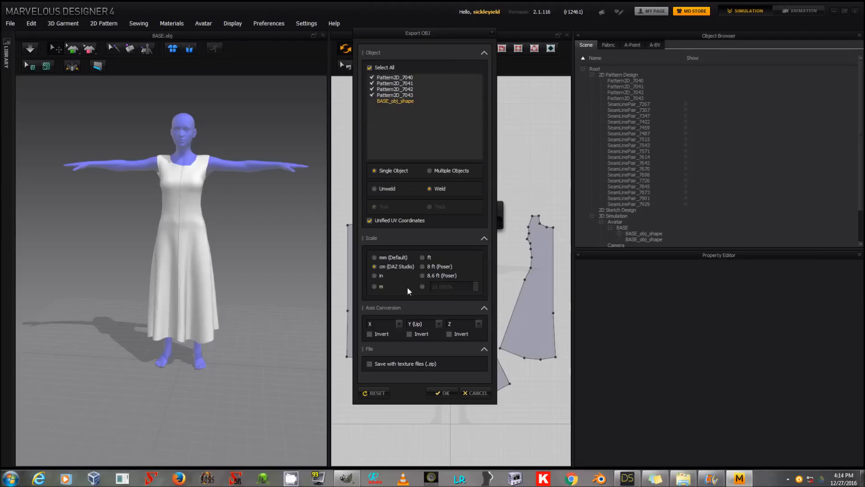
{"action": "left_click", "coordinate": [436, 393]}
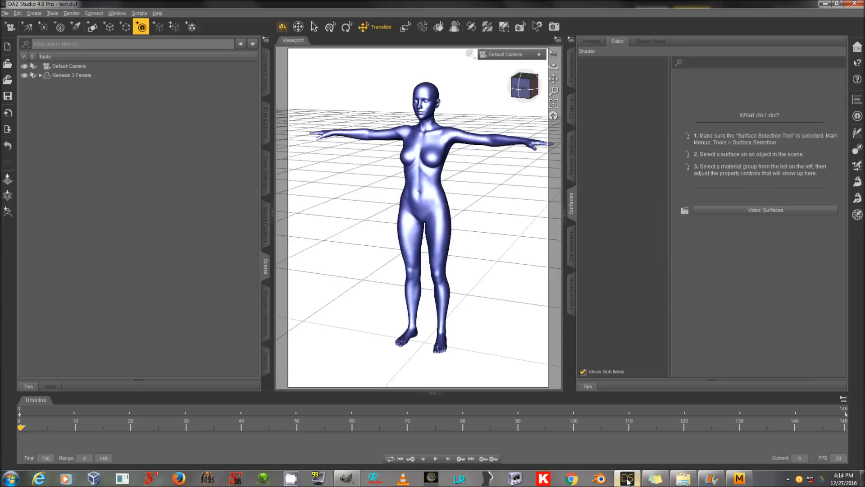
Step: Switch to DAZ Studio and import Drape.obj into the scene with the Genesis 3 Female figure
{"action": "left_click", "coordinate": [5, 13]}
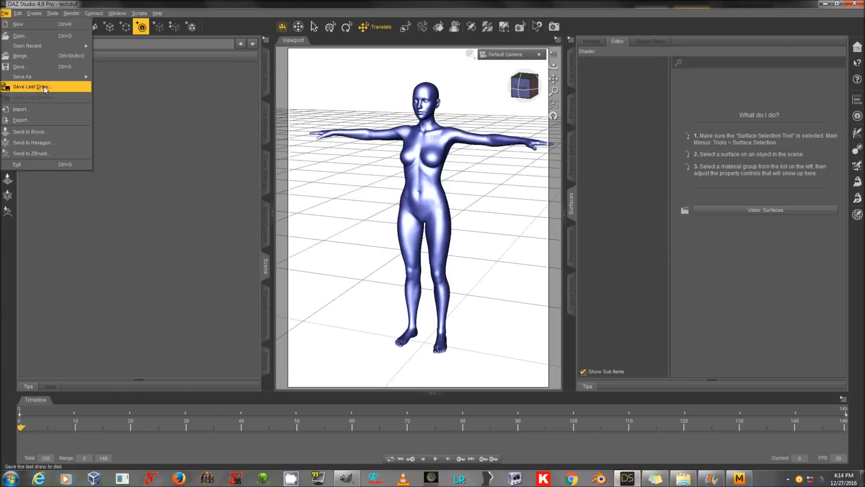
{"action": "left_click", "coordinate": [45, 110]}
{"action": "left_click", "coordinate": [385, 196]}
{"action": "double_click", "coordinate": [405, 195]}
{"action": "left_click", "coordinate": [201, 306]}
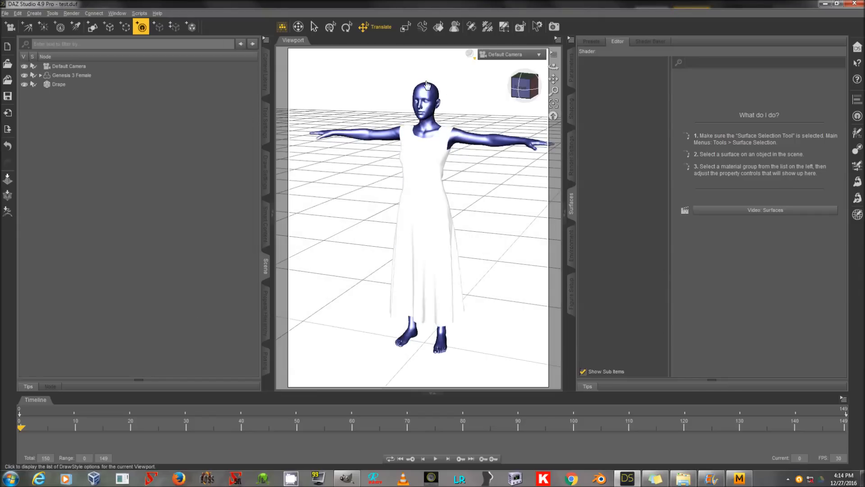
Step: Select the Drape object and set the viewport to Wire Texture Shaded to examine the dress mesh up close
{"action": "left_click", "coordinate": [71, 85]}
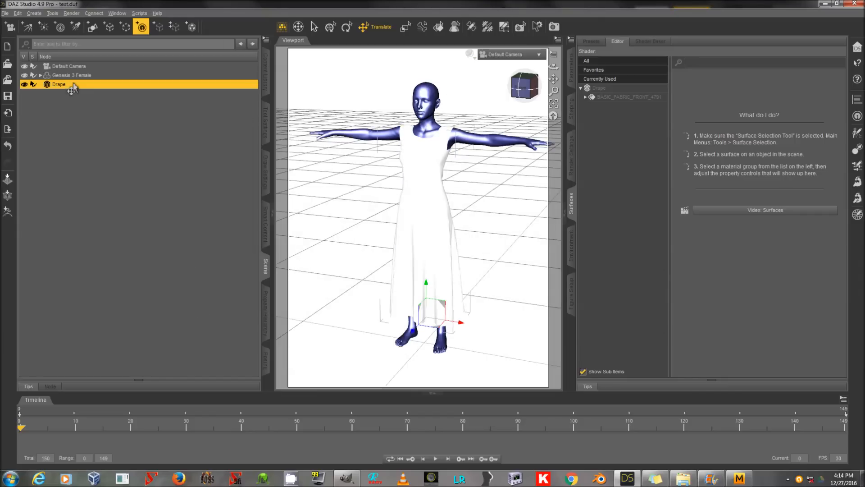
{"action": "left_click", "coordinate": [471, 55]}
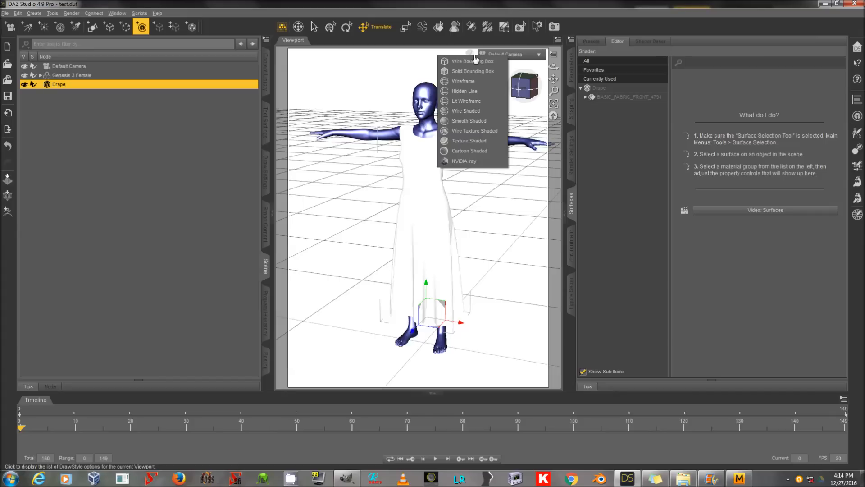
{"action": "left_click", "coordinate": [480, 131]}
{"action": "left_click_drag", "start_coordinate": [554, 91], "coordinate": [525, 82]}
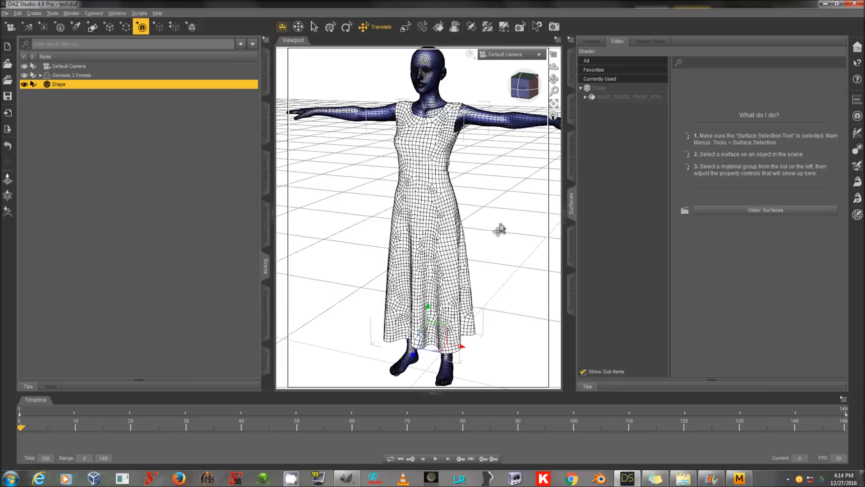
Step: Switch the viewport to UV View for the Drape object and view by node to examine its UV layout
{"action": "left_click", "coordinate": [471, 54]}
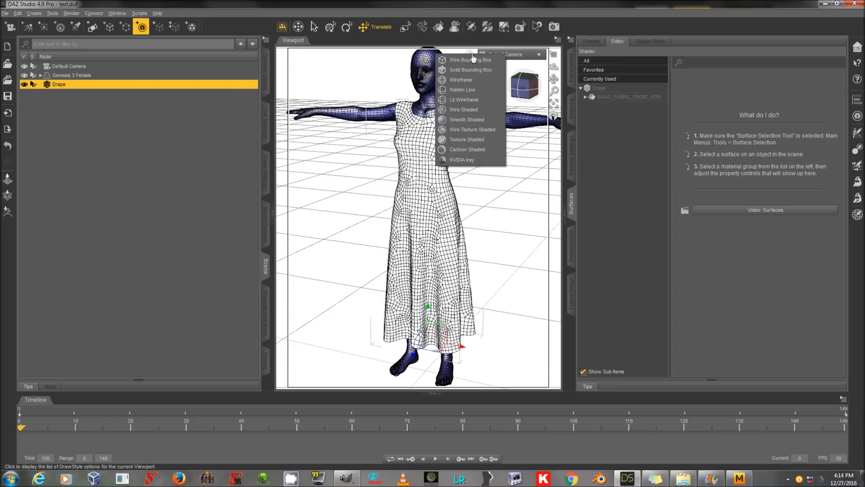
{"action": "left_click", "coordinate": [520, 56]}
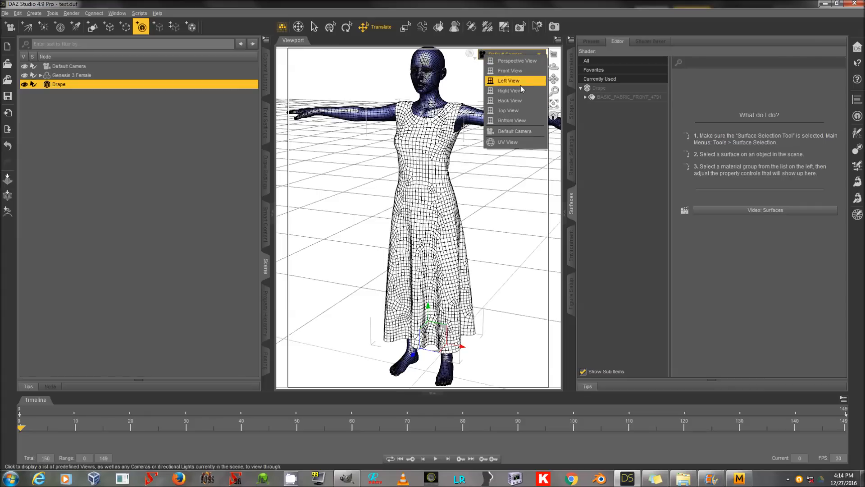
{"action": "left_click", "coordinate": [521, 143]}
{"action": "left_click", "coordinate": [119, 76]}
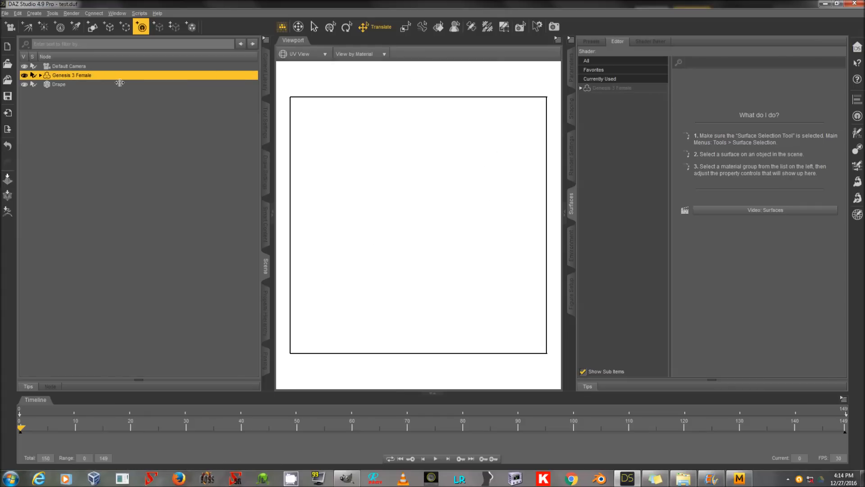
{"action": "left_click", "coordinate": [119, 86]}
{"action": "left_click", "coordinate": [321, 56]}
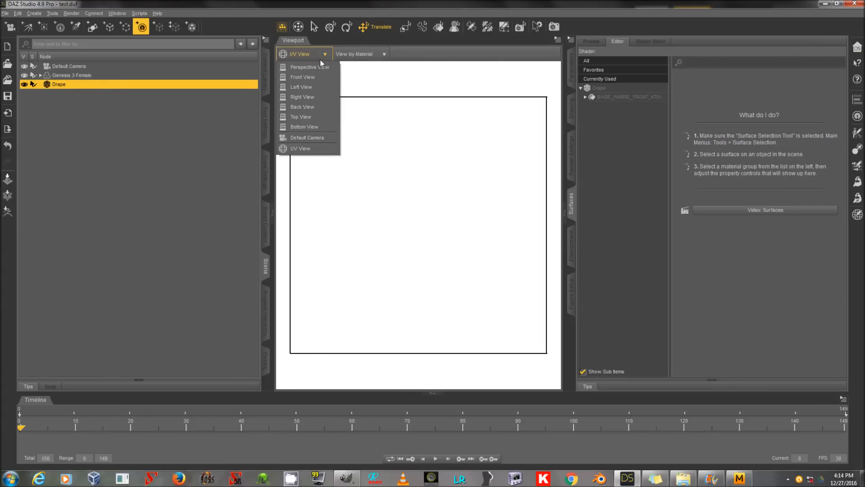
{"action": "left_click", "coordinate": [363, 56]}
{"action": "left_click", "coordinate": [360, 76]}
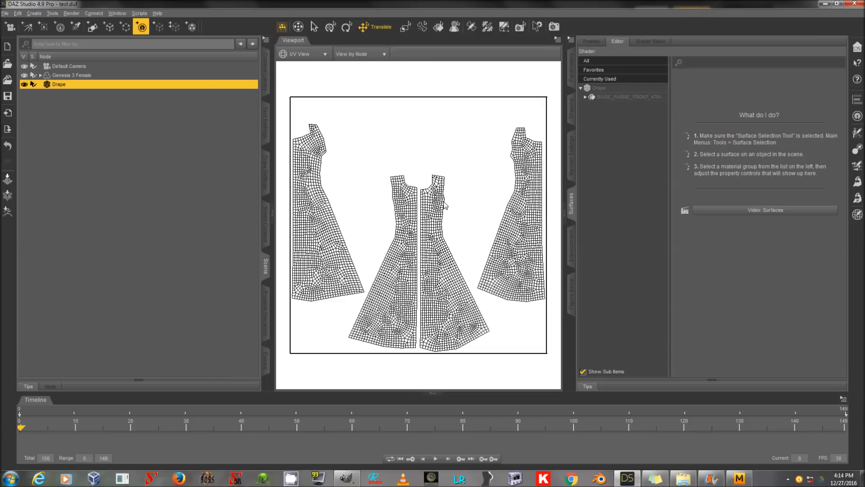
Step: Return the viewport to the Default Camera and select the Drape object's BASIC_FABRIC_FRONT_4791 surface
{"action": "left_click", "coordinate": [300, 54]}
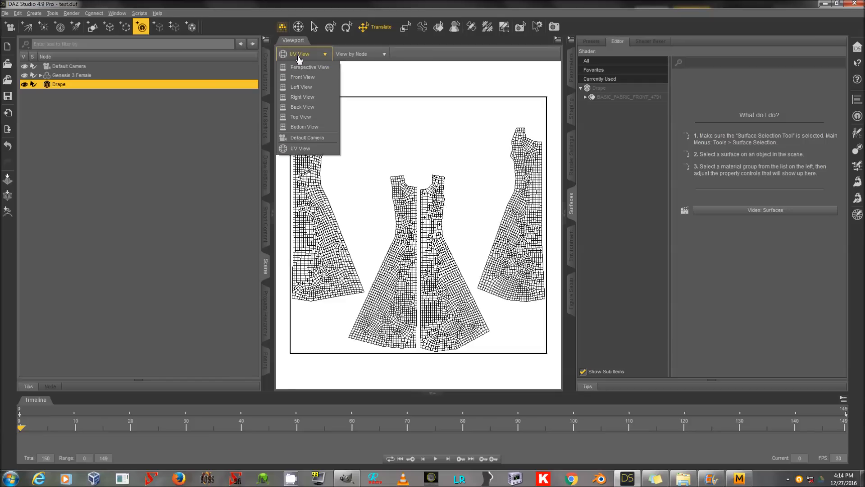
{"action": "left_click", "coordinate": [299, 126]}
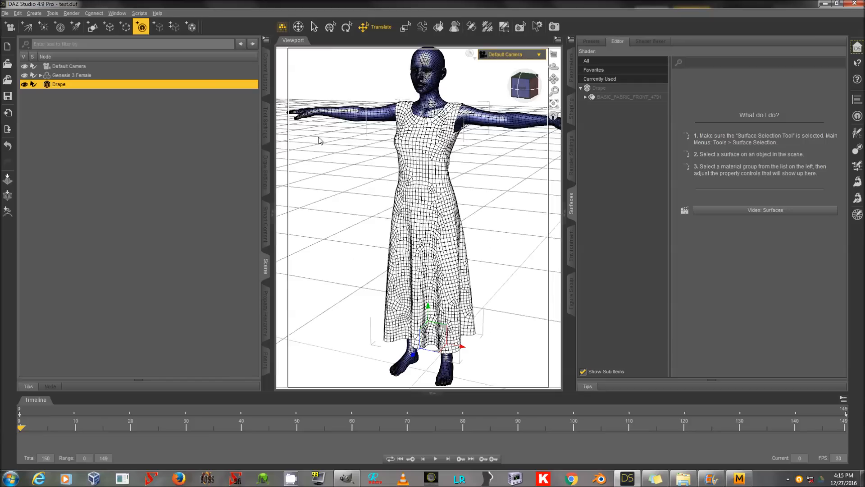
{"action": "left_click", "coordinate": [647, 97]}
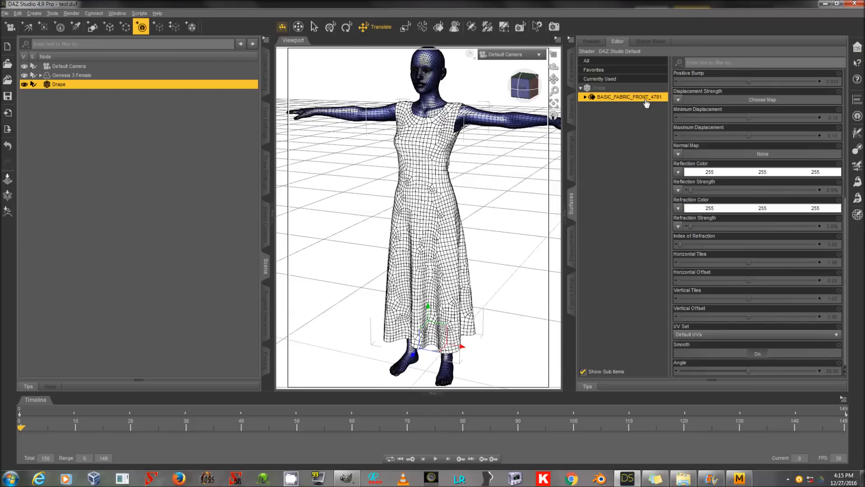
Step: Activate the Geometry Editor for the Drape object and rename its BASIC_FABRIC_FRONT surface to Dress Cloth
{"action": "left_click", "coordinate": [505, 27]}
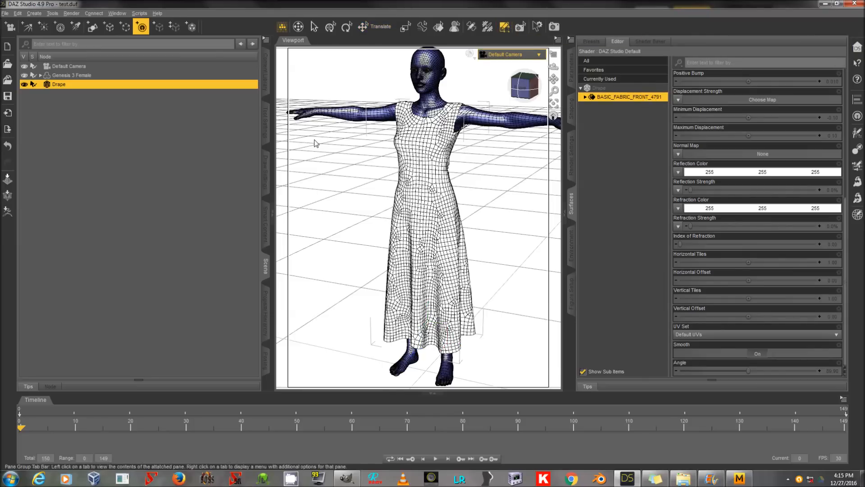
{"action": "left_click", "coordinate": [266, 130]}
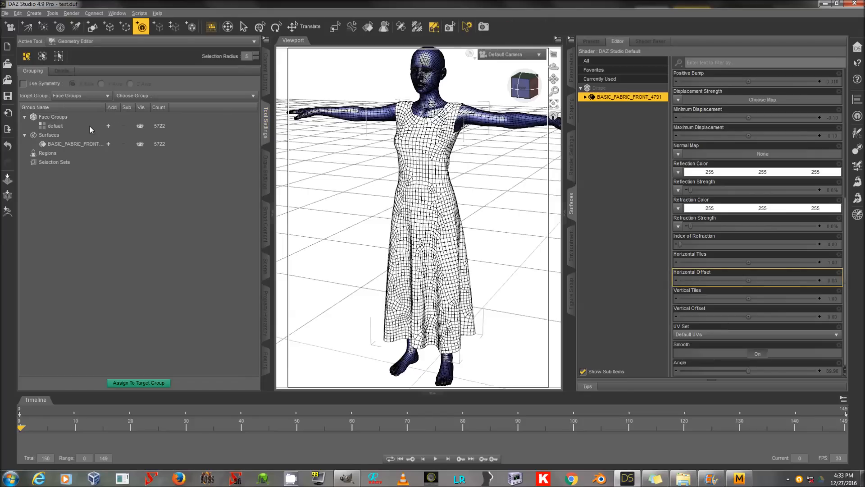
{"action": "left_click", "coordinate": [75, 144]}
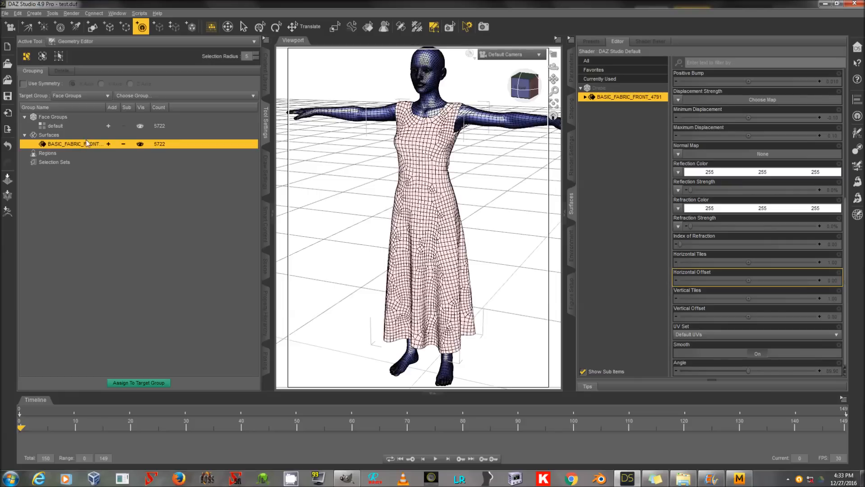
{"action": "double_click", "coordinate": [86, 142]}
{"action": "type", "text": "Dress Cloth"}
{"action": "key", "text": "Return"}
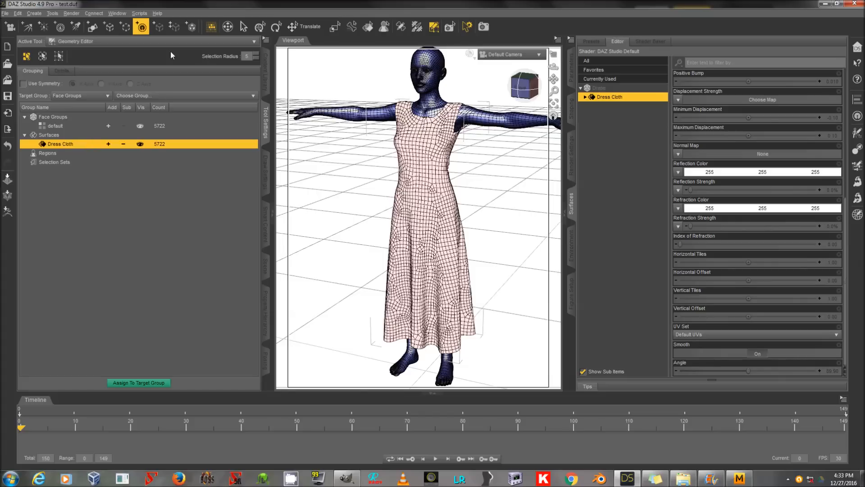
Step: Apply the Iray Uber Base shader to the Dress Cloth surface
{"action": "left_click", "coordinate": [136, 12]}
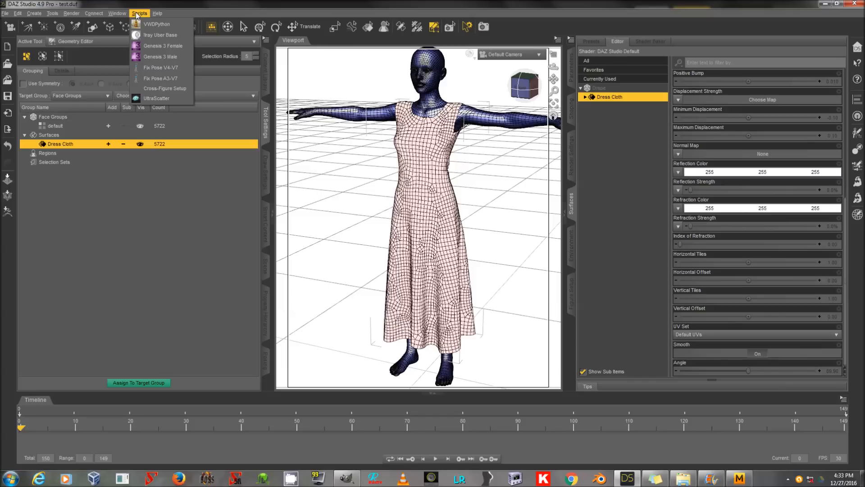
{"action": "left_click", "coordinate": [159, 35]}
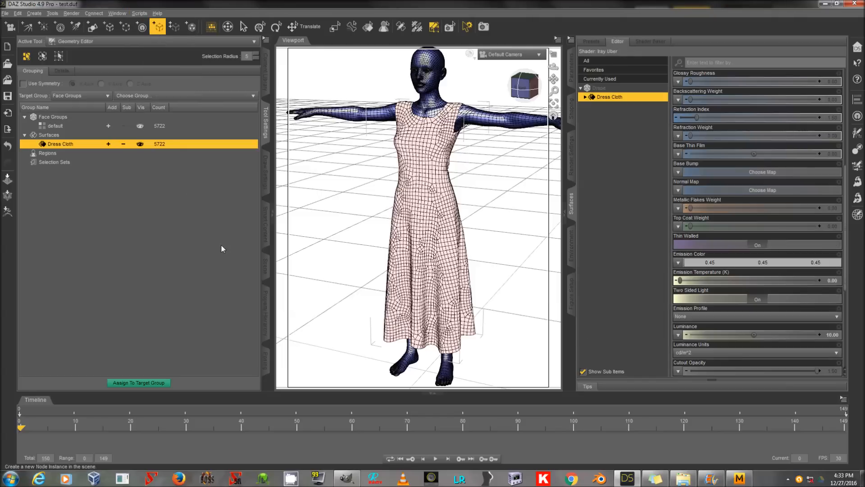
{"action": "scroll", "coordinate": [784, 244], "scroll_direction": "up", "scroll_amount": 8}
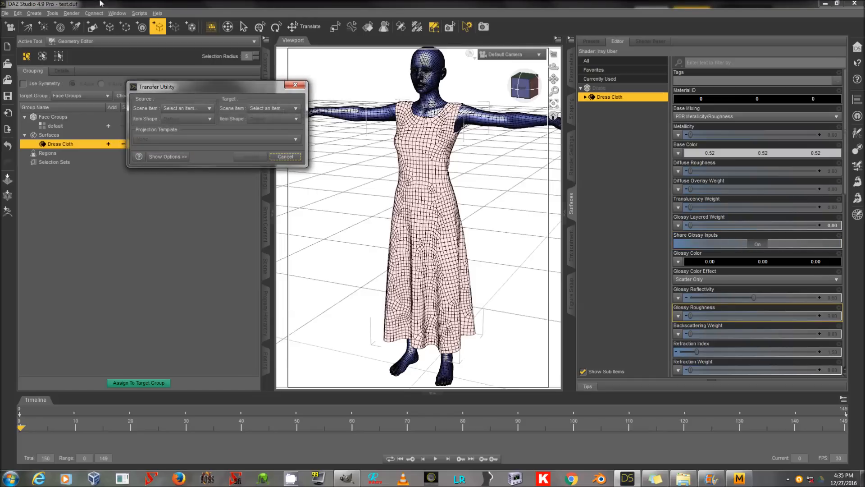
Step: Run the Transfer Utility from Genesis 3 Female to Drape with Fit To Source Figure and Add Smoothing Modifier enabled
{"action": "left_click", "coordinate": [175, 110]}
{"action": "left_click", "coordinate": [182, 123]}
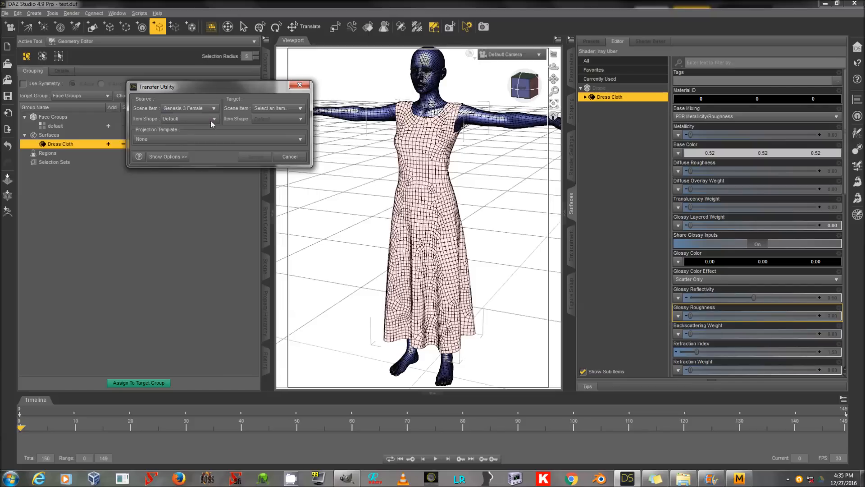
{"action": "left_click", "coordinate": [260, 110]}
{"action": "left_click", "coordinate": [261, 131]}
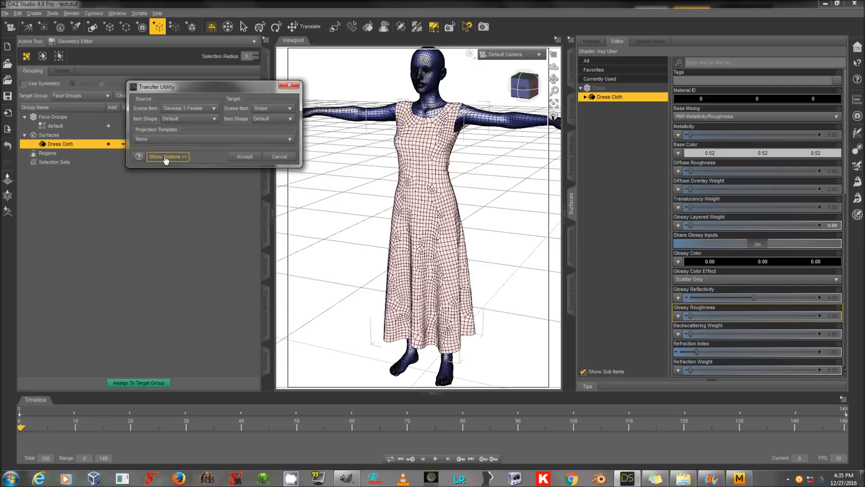
{"action": "left_click", "coordinate": [166, 158]}
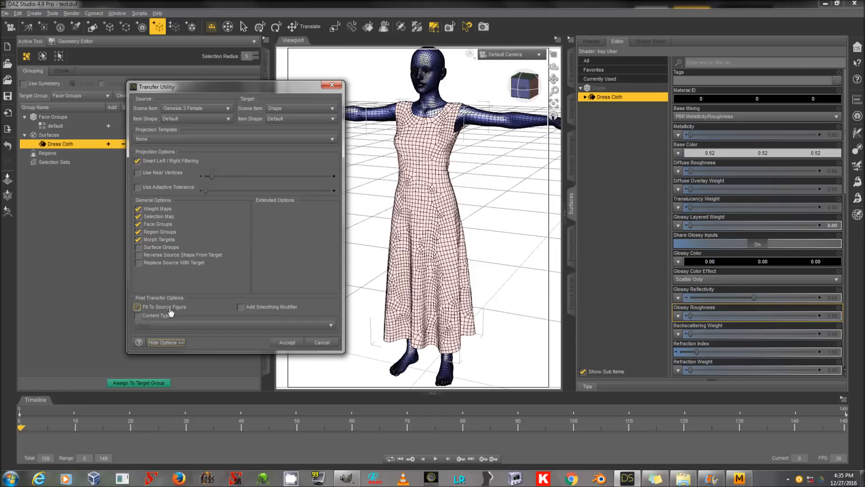
{"action": "left_click", "coordinate": [288, 308]}
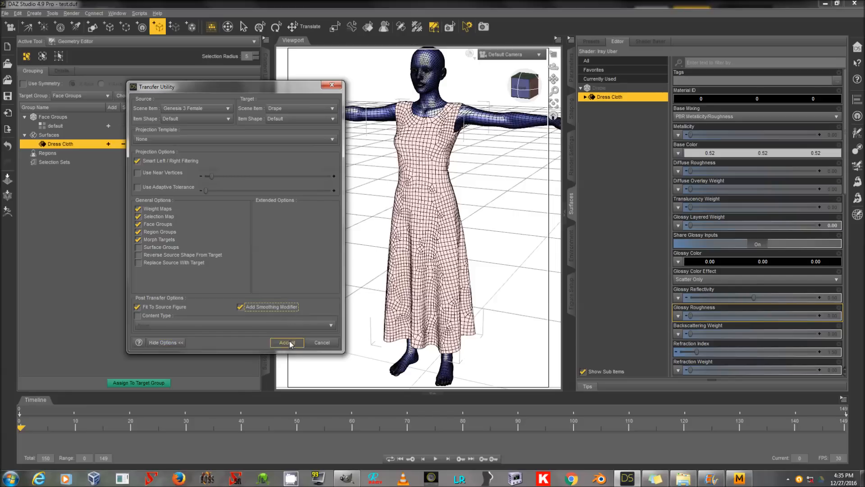
{"action": "left_click", "coordinate": [289, 342]}
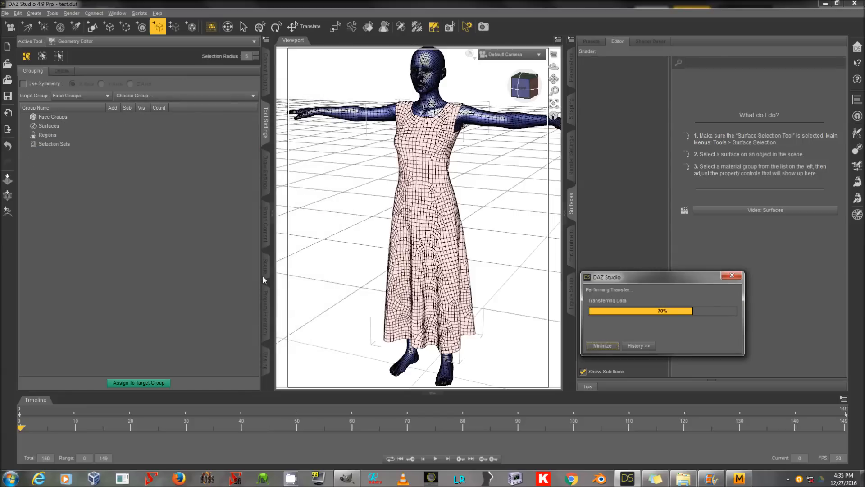
Step: Expand the Drape object's new bone hierarchy down to Left Thigh Bend and examine that bone's transform parameters
{"action": "left_click", "coordinate": [265, 273]}
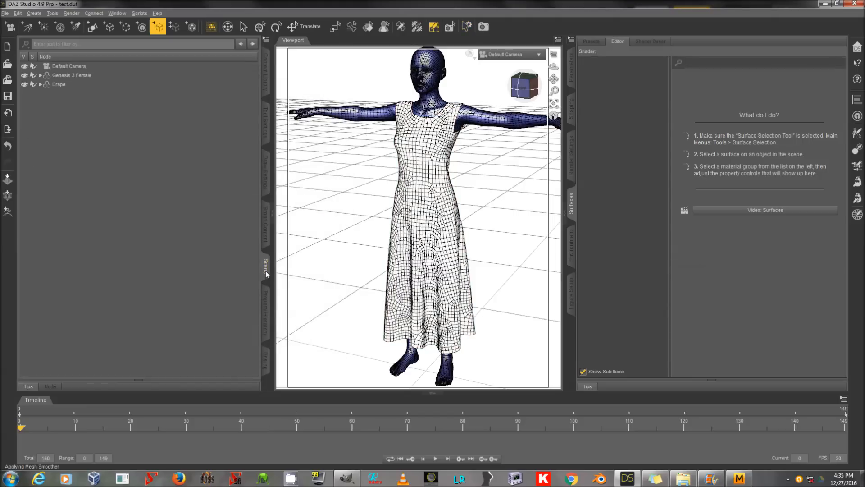
{"action": "double_click", "coordinate": [109, 85]}
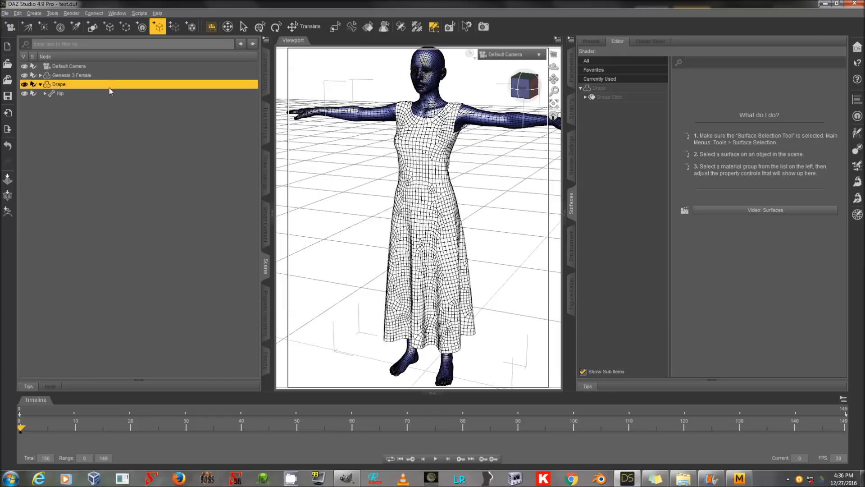
{"action": "double_click", "coordinate": [109, 92]}
{"action": "left_click", "coordinate": [107, 103]}
{"action": "double_click", "coordinate": [107, 102]}
{"action": "left_click", "coordinate": [108, 111]}
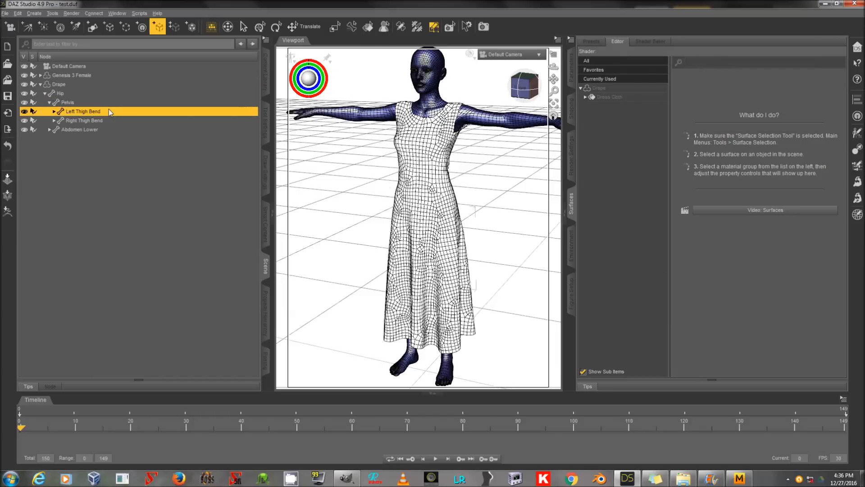
{"action": "left_click", "coordinate": [567, 71]}
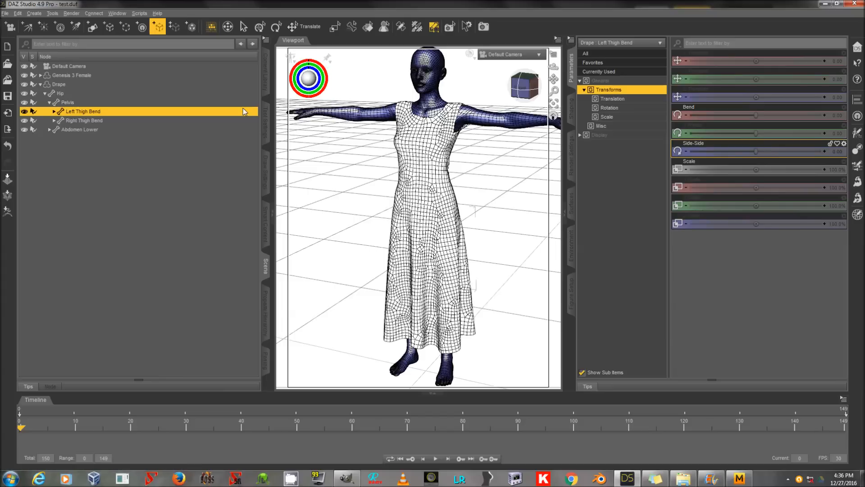
Step: Swing the Genesis 3 Female's Left Thigh Bend outward to about 68.66 Side-Side to test how the dress follows
{"action": "left_click", "coordinate": [183, 75]}
{"action": "double_click", "coordinate": [166, 78]}
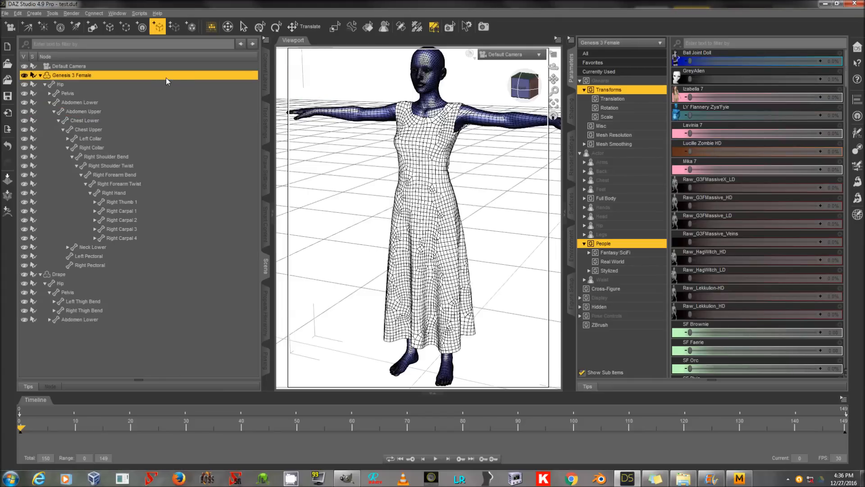
{"action": "double_click", "coordinate": [137, 92]}
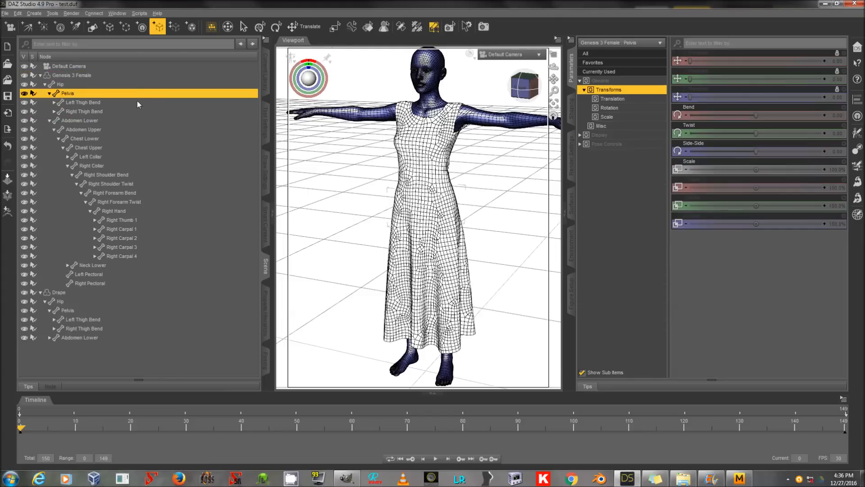
{"action": "left_click", "coordinate": [137, 102]}
{"action": "left_click_drag", "start_coordinate": [759, 152], "coordinate": [811, 152]}
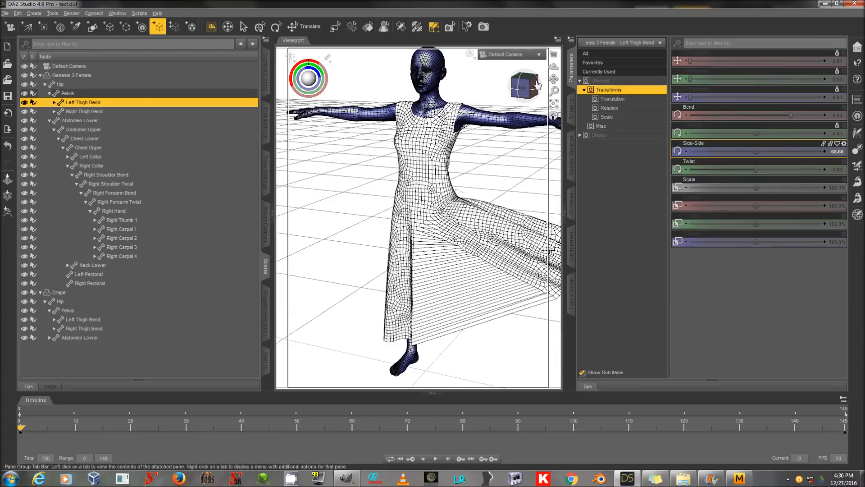
{"action": "left_click_drag", "start_coordinate": [553, 79], "coordinate": [451, 78]}
{"action": "left_click_drag", "start_coordinate": [554, 91], "coordinate": [554, 119]}
{"action": "left_click_drag", "start_coordinate": [554, 66], "coordinate": [538, 59]}
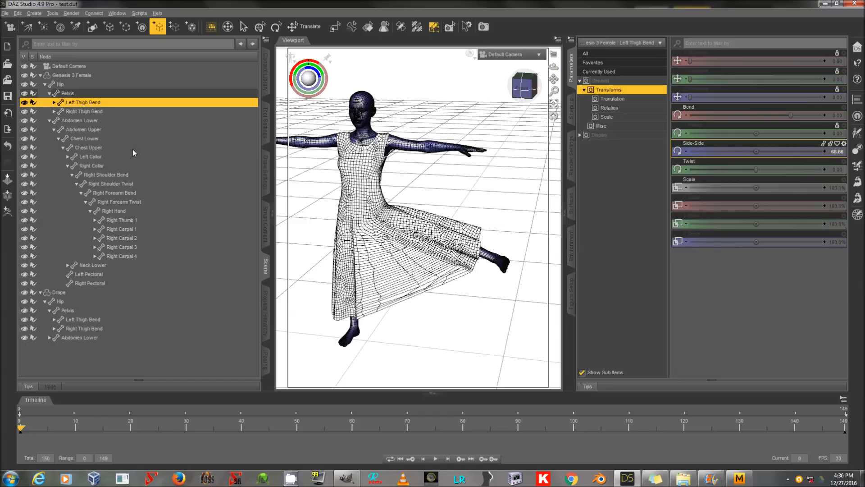
Step: Set the Side-Side rotation of the figure's Left Thigh Bend to 90
{"action": "left_click", "coordinate": [837, 153]}
{"action": "type", "text": "90"}
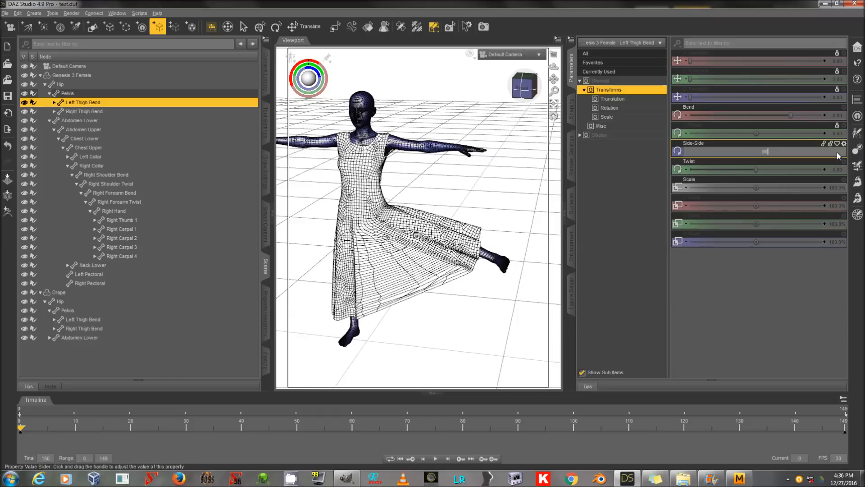
{"action": "key", "text": "Return"}
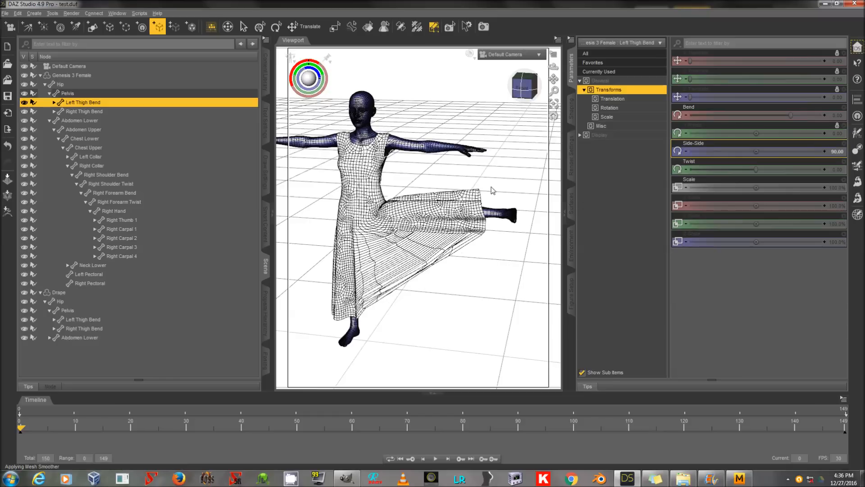
Step: Examine the Genesis 3 Female figure's currently used parameters and the display options for hidden properties
{"action": "left_click", "coordinate": [184, 78]}
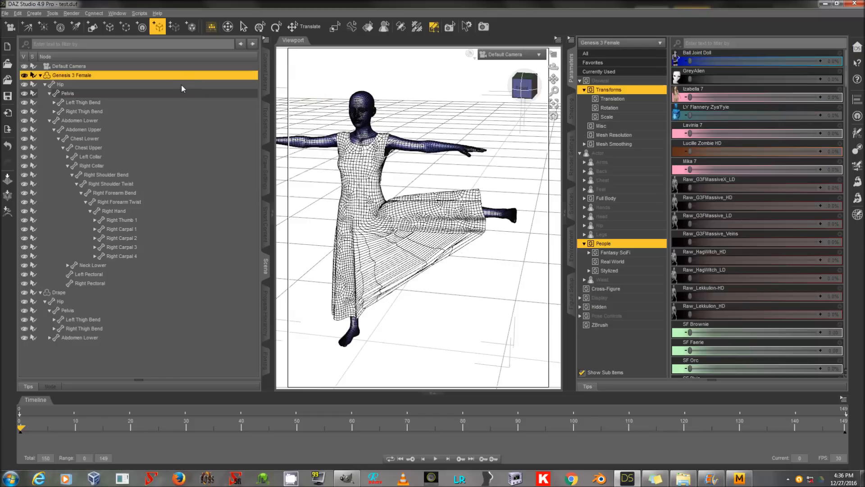
{"action": "left_click", "coordinate": [626, 72]}
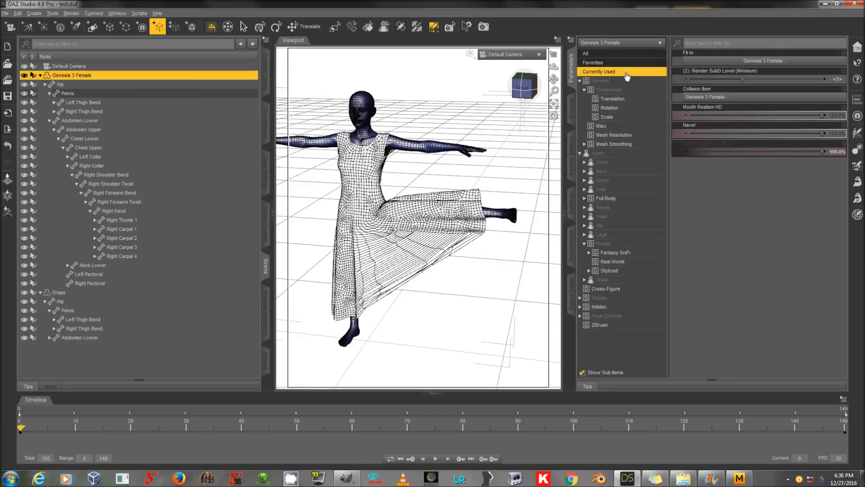
{"action": "left_click", "coordinate": [572, 40]}
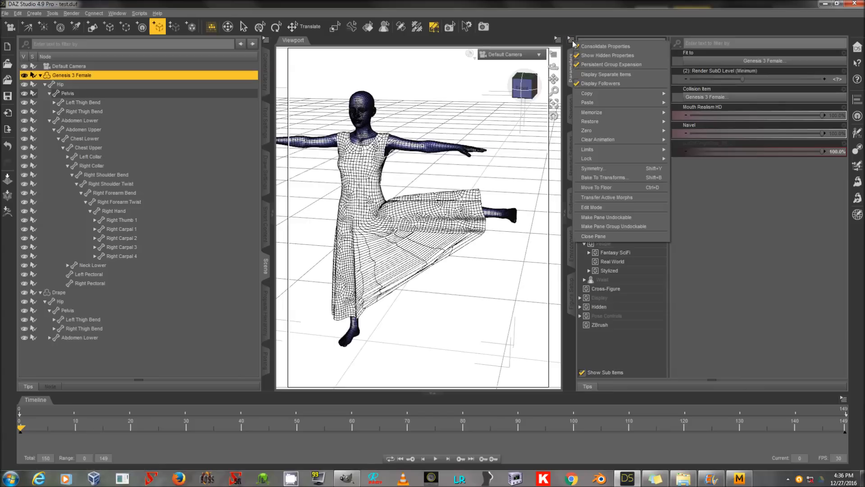
{"action": "left_click", "coordinate": [624, 10]}
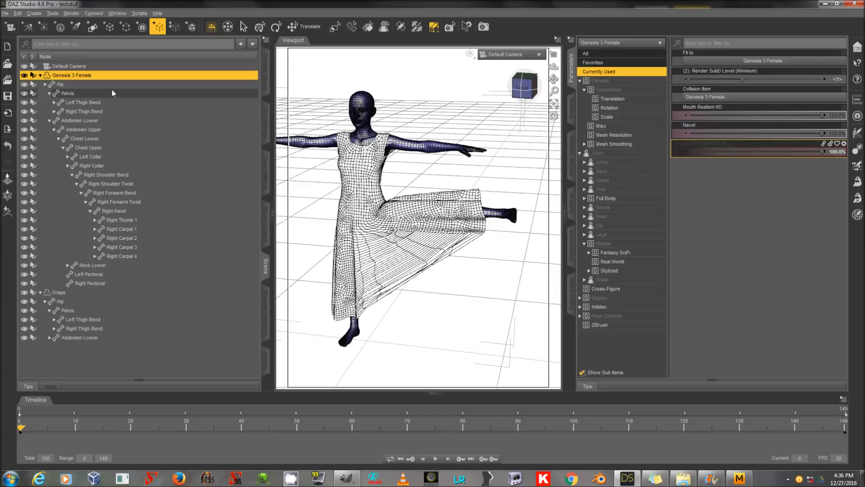
Step: Collapse the SY Test Dress Genesis 3 Female hierarchy and hide the dress in the scene
{"action": "left_click", "coordinate": [94, 292]}
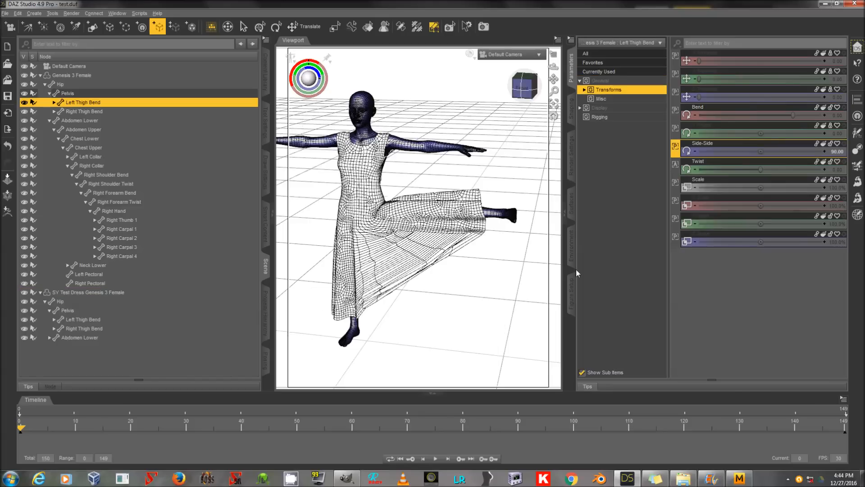
{"action": "left_click", "coordinate": [136, 292]}
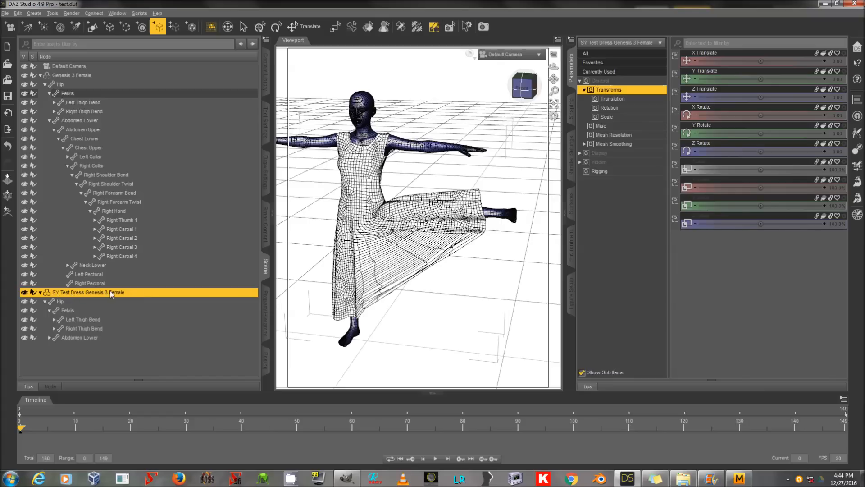
{"action": "left_click", "coordinate": [40, 292]}
{"action": "left_click", "coordinate": [24, 292]}
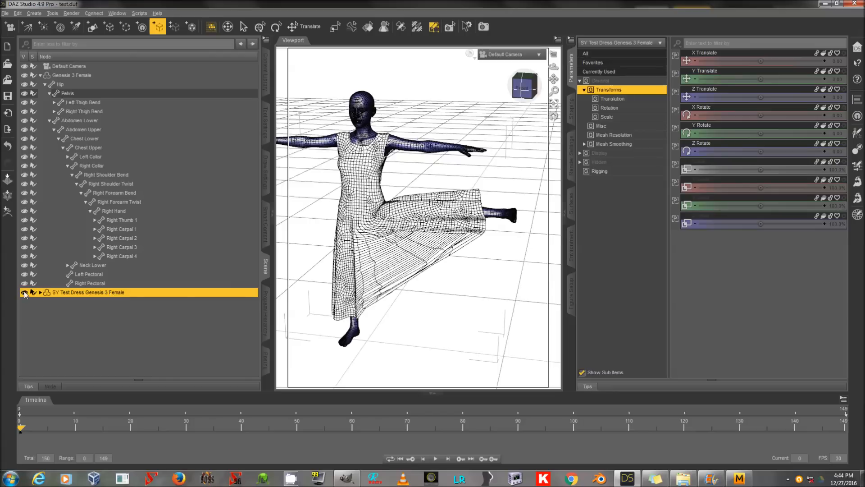
Step: Look up the pJCMThighSide_85_L corrective among Genesis 3 Female's currently used parameters and copy its name from the Parameter Settings
{"action": "left_click", "coordinate": [96, 77]}
{"action": "left_click", "coordinate": [5, 14]}
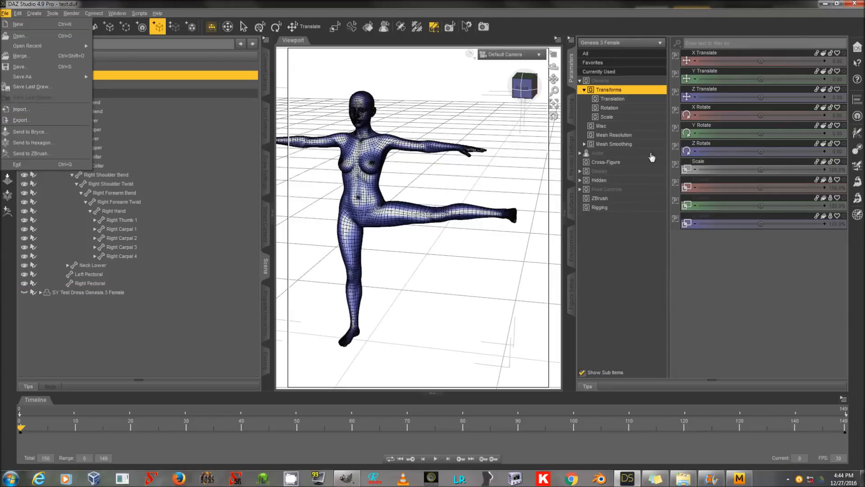
{"action": "left_click", "coordinate": [621, 73]}
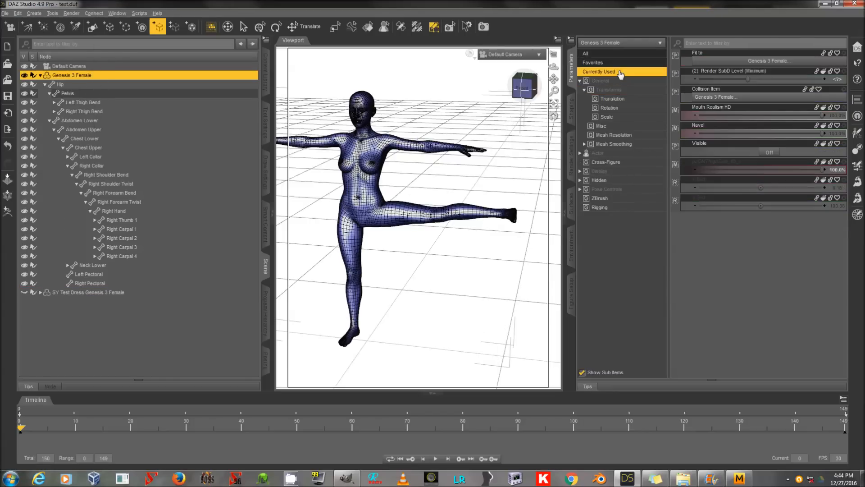
{"action": "left_click", "coordinate": [845, 162]}
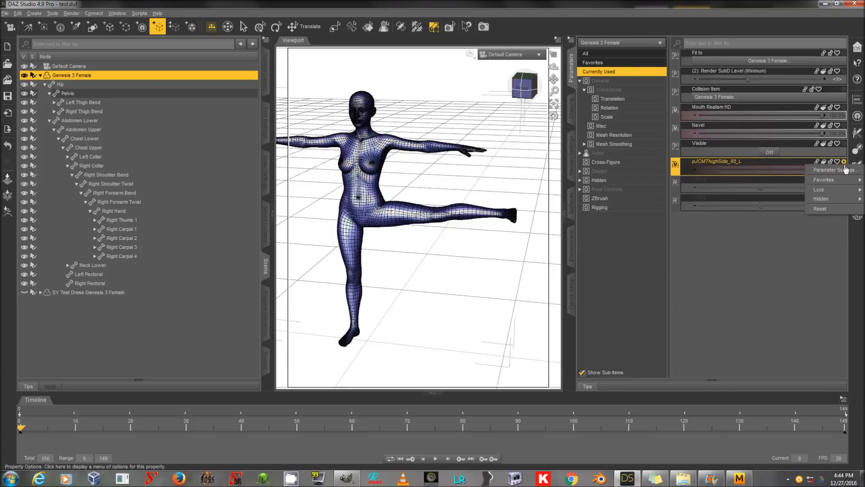
{"action": "left_click", "coordinate": [834, 170]}
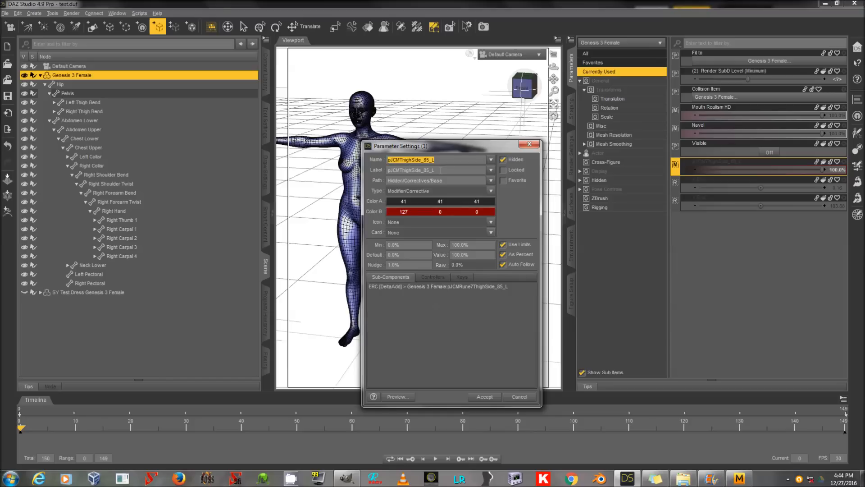
{"action": "left_click", "coordinate": [520, 397]}
Step: Export the posed Genesis 3 Female figure as an OBJ file named pJCMThighSide_85_L
{"action": "key", "text": "alt+f"}
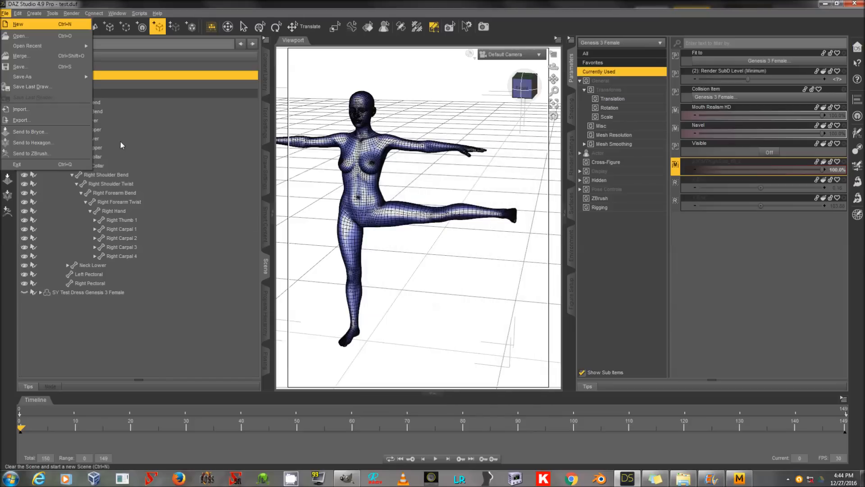
{"action": "left_click", "coordinate": [20, 120]}
{"action": "type", "text": "pJCMThighSide_85_L"}
{"action": "left_click", "coordinate": [491, 239]}
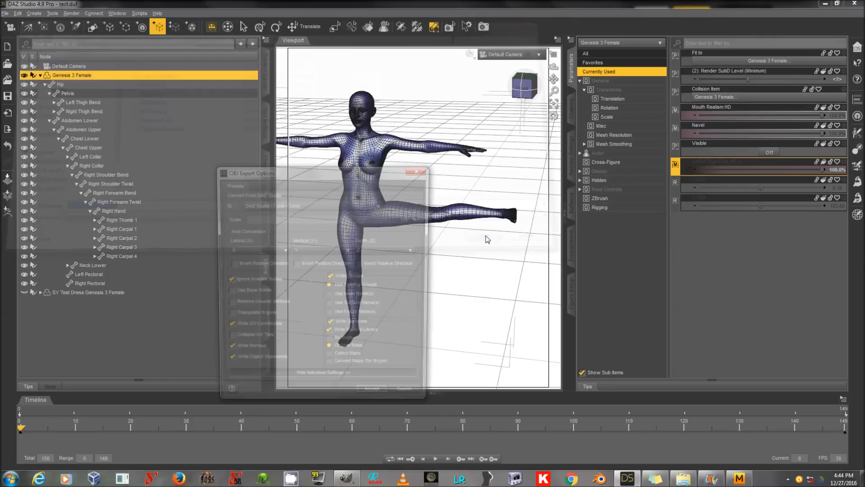
{"action": "left_click", "coordinate": [371, 389]}
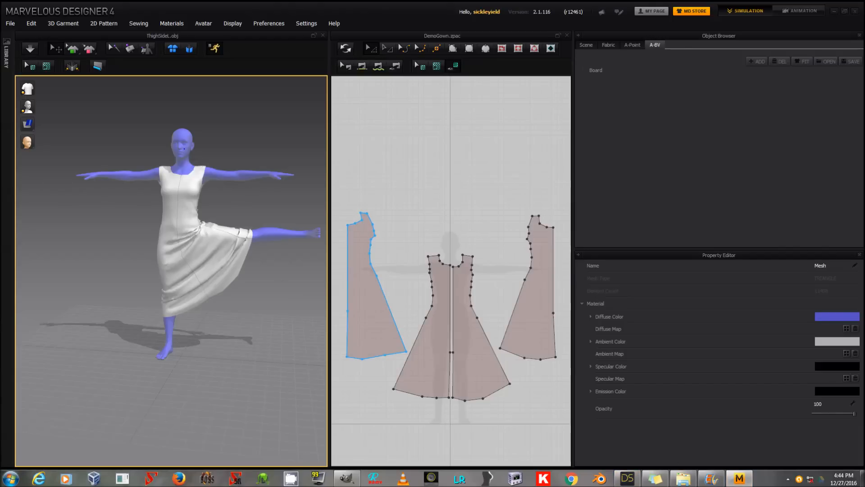
Step: Switch to Marvelous Designer and import pJCMThighSide_85_L.obj as a morph target at the cm (DAZ Studio) scale
{"action": "left_click", "coordinate": [11, 24]}
{"action": "mouse_move", "coordinate": [38, 107]}
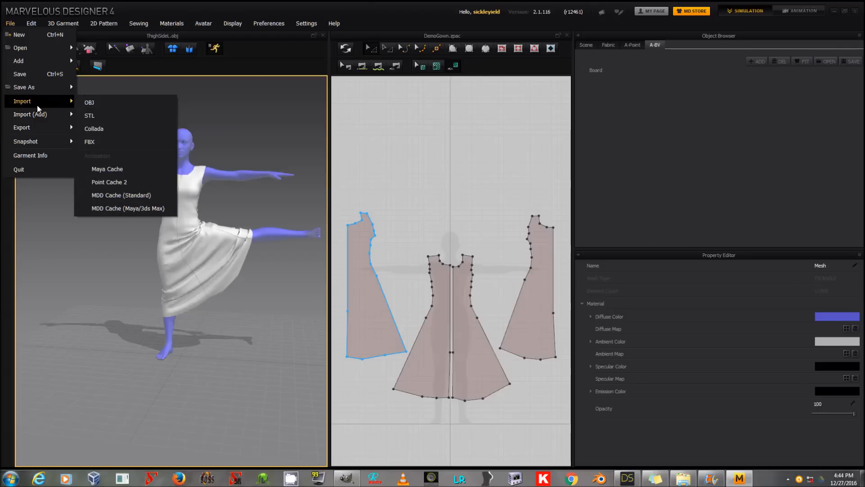
{"action": "left_click", "coordinate": [122, 104]}
{"action": "double_click", "coordinate": [368, 163]}
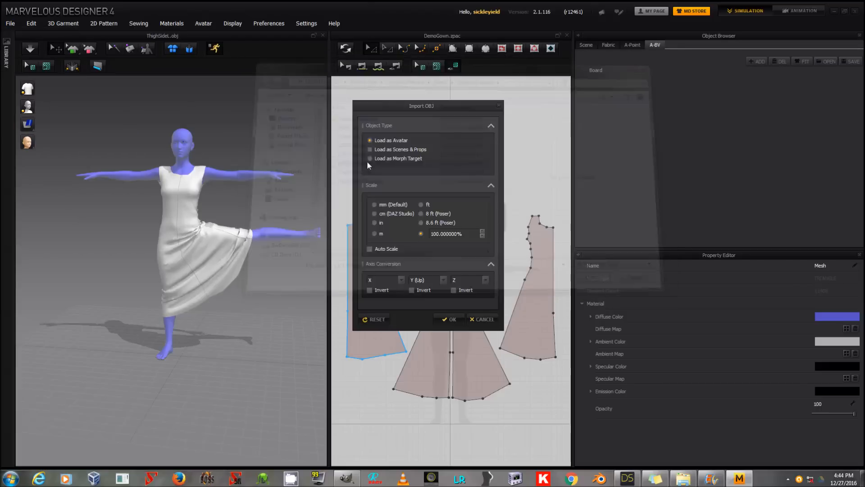
{"action": "left_click", "coordinate": [395, 159]}
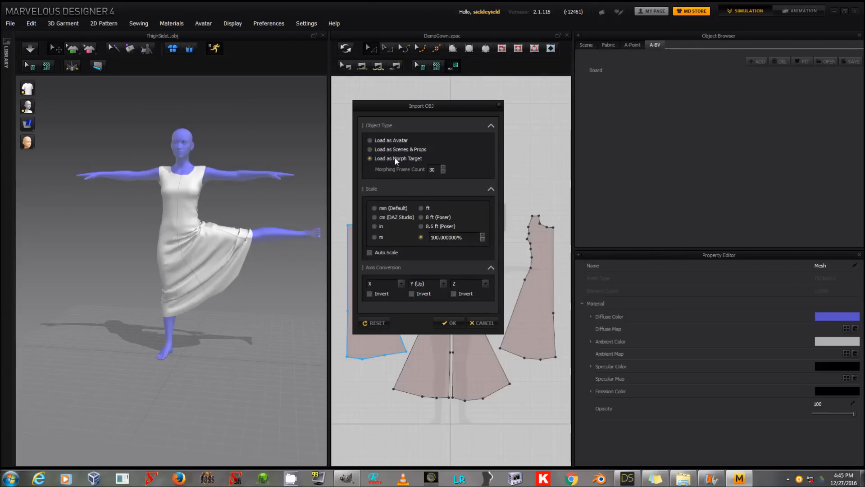
{"action": "left_click", "coordinate": [395, 217]}
{"action": "left_click", "coordinate": [483, 323]}
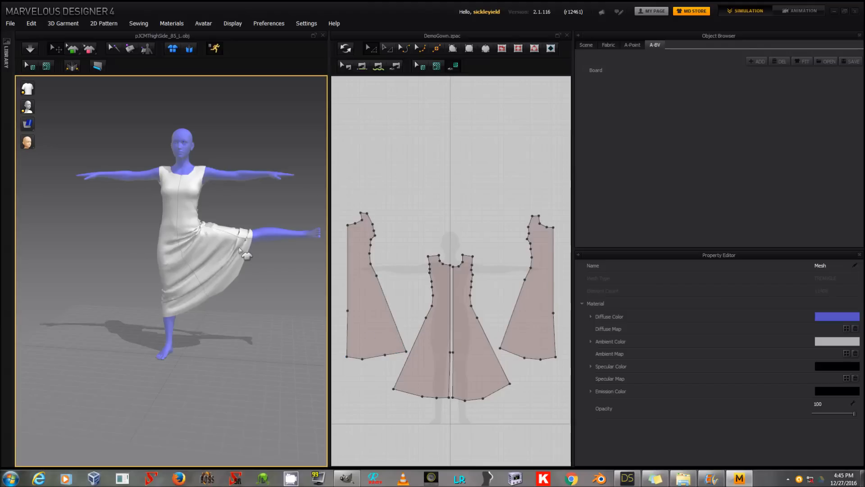
Step: Export the draped dress as a welded single-object OBJ at the cm (DAZ Studio) scale, overwriting pJCMThighSide_85_L.obj
{"action": "left_click", "coordinate": [165, 229]}
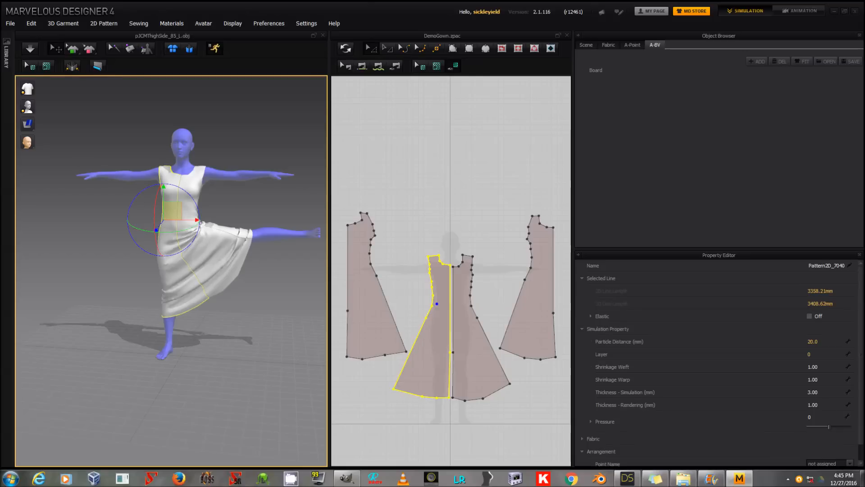
{"action": "left_click", "coordinate": [11, 25]}
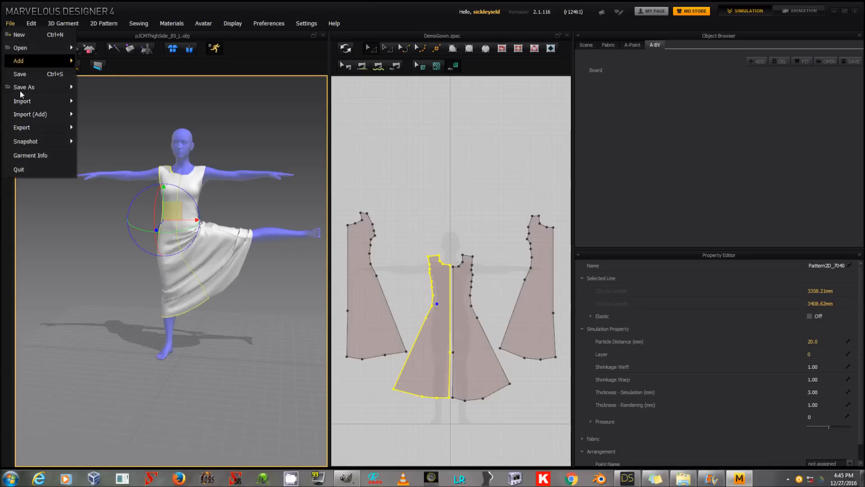
{"action": "mouse_move", "coordinate": [30, 131]}
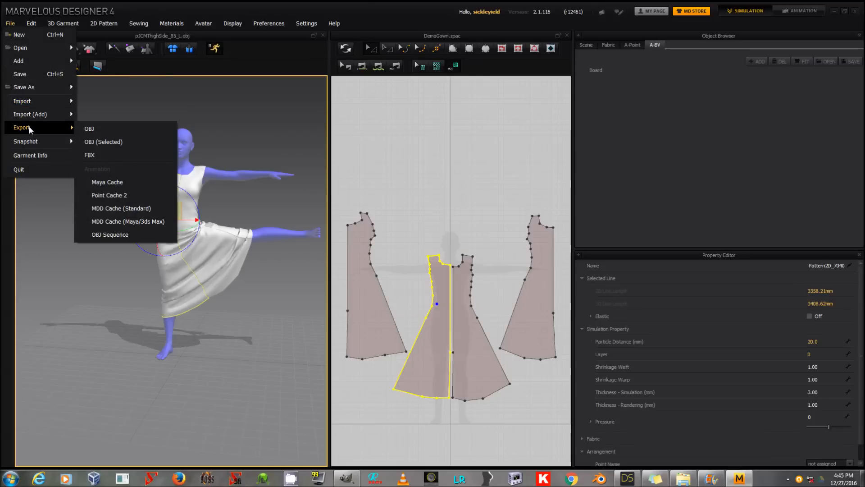
{"action": "left_click", "coordinate": [90, 128]}
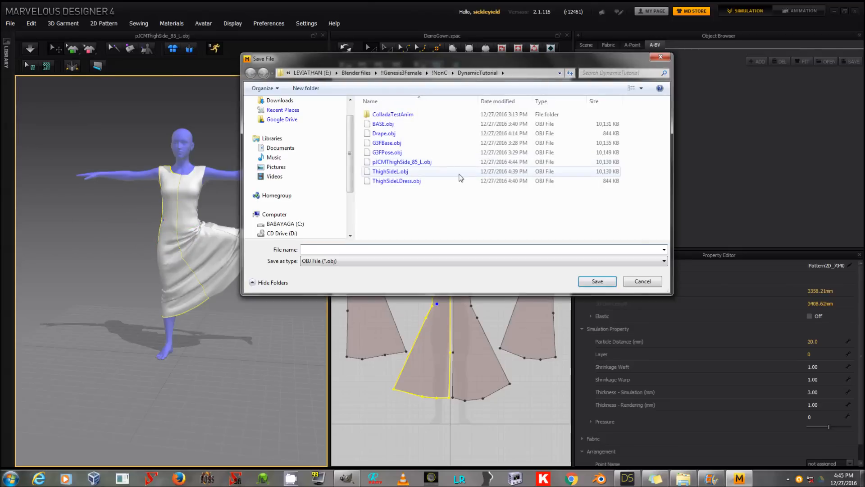
{"action": "left_click", "coordinate": [431, 163]}
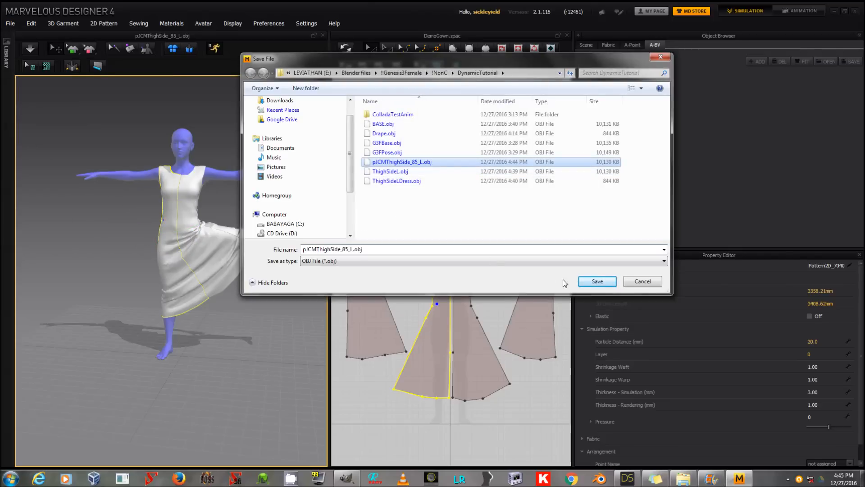
{"action": "left_click", "coordinate": [597, 281]}
{"action": "left_click", "coordinate": [462, 240]}
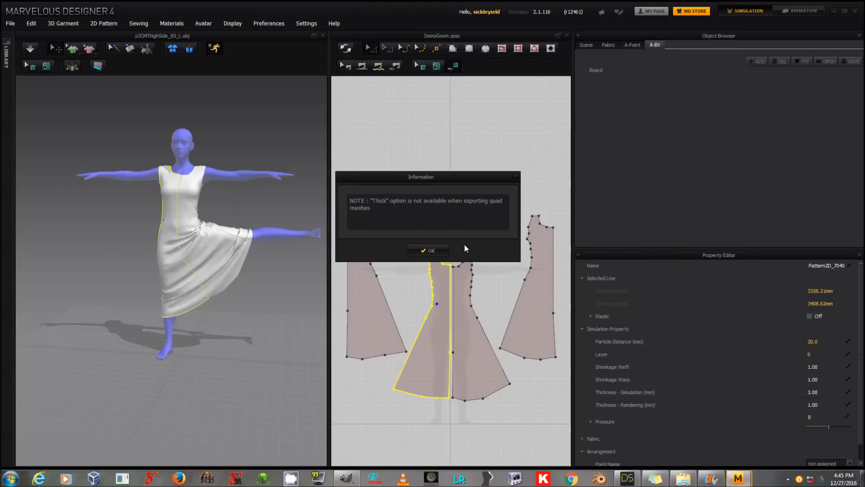
{"action": "left_click", "coordinate": [436, 250]}
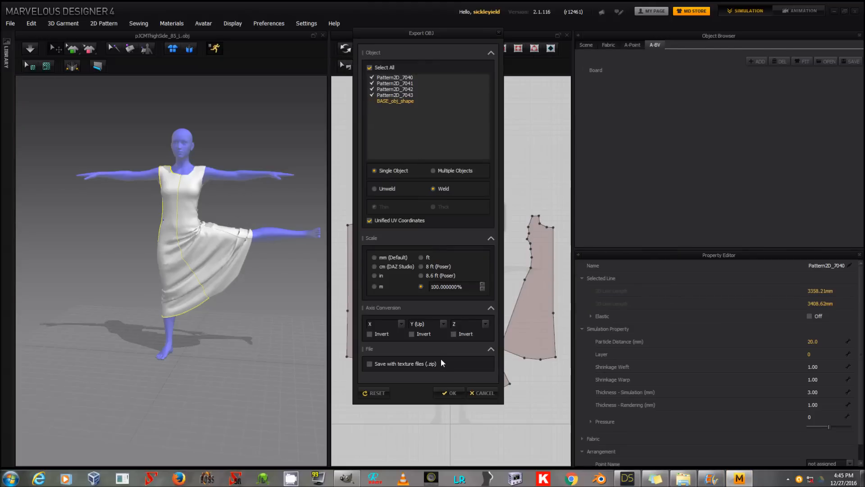
{"action": "left_click", "coordinate": [405, 268]}
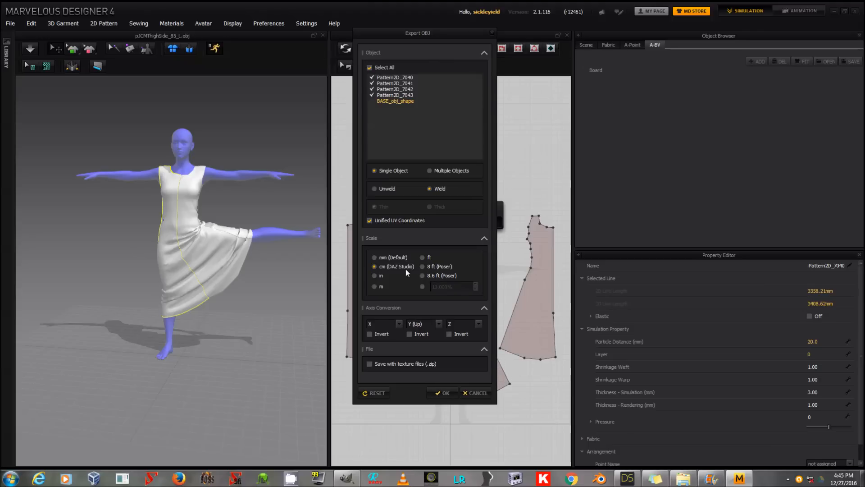
{"action": "left_click", "coordinate": [443, 393]}
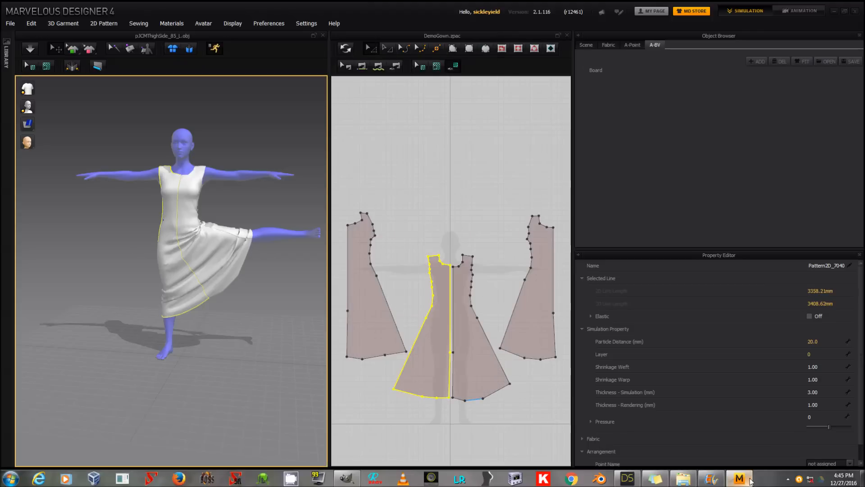
Step: Switch to DAZ Studio, make the SY Test Dress visible again and select Genesis 3 Female
{"action": "left_click", "coordinate": [628, 478]}
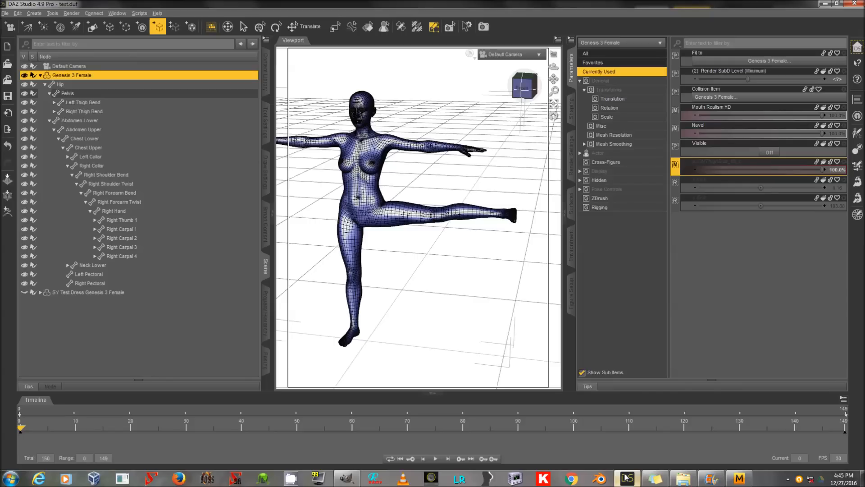
{"action": "left_click", "coordinate": [25, 294]}
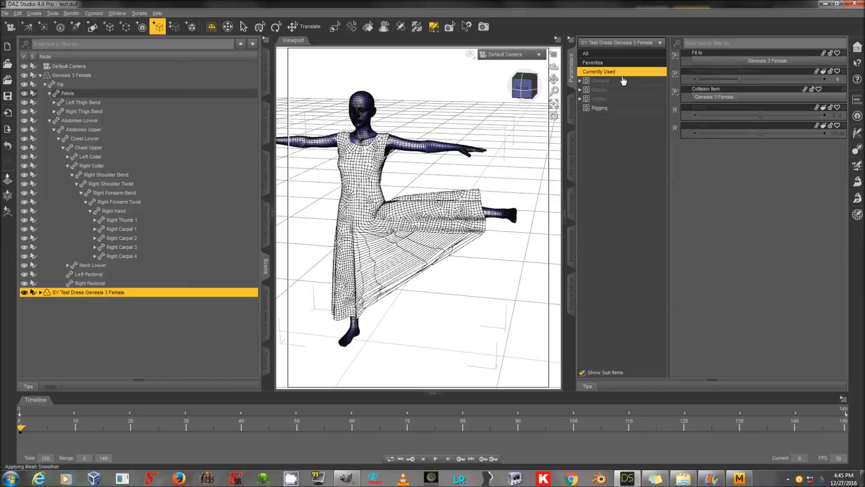
{"action": "left_click", "coordinate": [128, 76]}
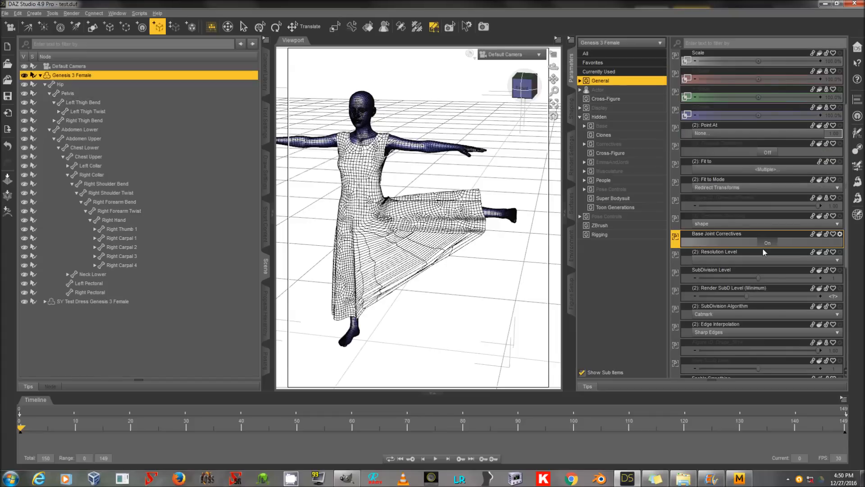
Step: Check the dress's currently used parameters and turn off Base Joint Correctives for Genesis 3 Female
{"action": "left_click", "coordinate": [127, 299]}
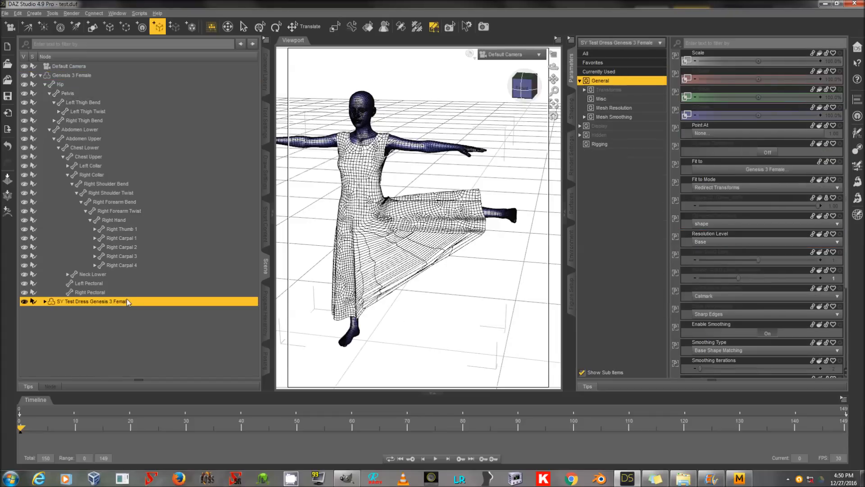
{"action": "left_click", "coordinate": [642, 72]}
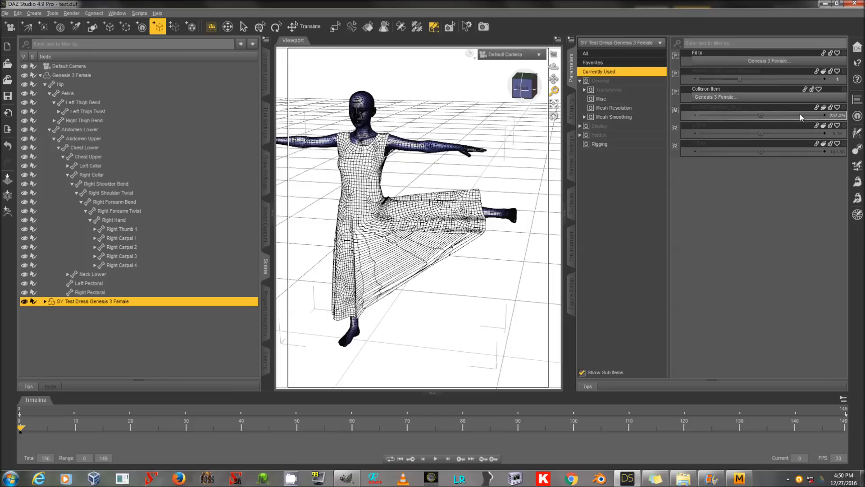
{"action": "left_click", "coordinate": [135, 76]}
{"action": "left_click", "coordinate": [621, 80]}
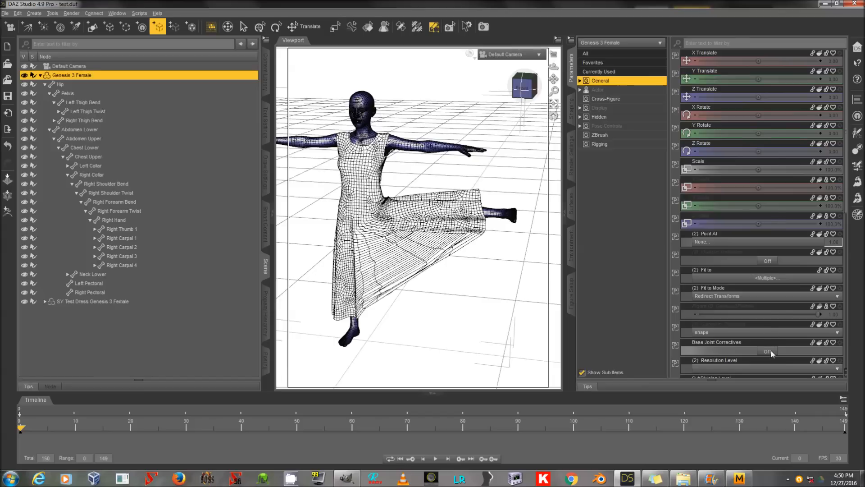
Step: Set the dress's third hidden morph parameter to 0%
{"action": "left_click", "coordinate": [142, 303]}
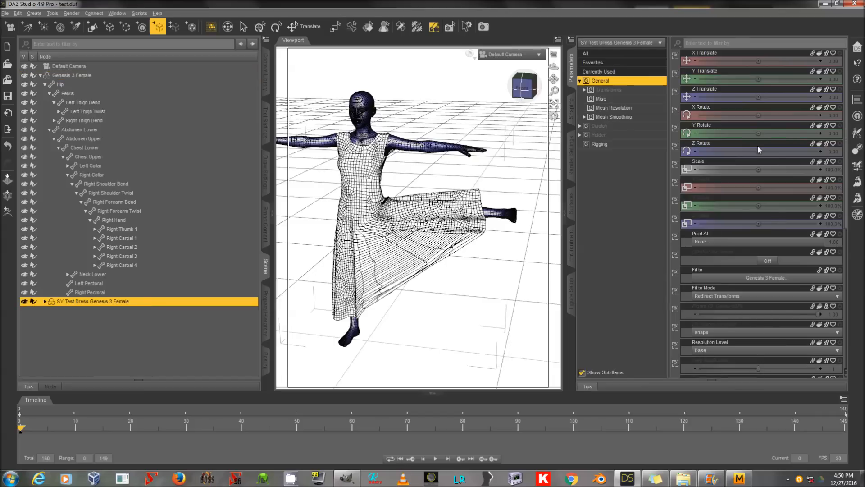
{"action": "left_click", "coordinate": [633, 133]}
{"action": "left_click", "coordinate": [835, 98]}
{"action": "left_click", "coordinate": [830, 99]}
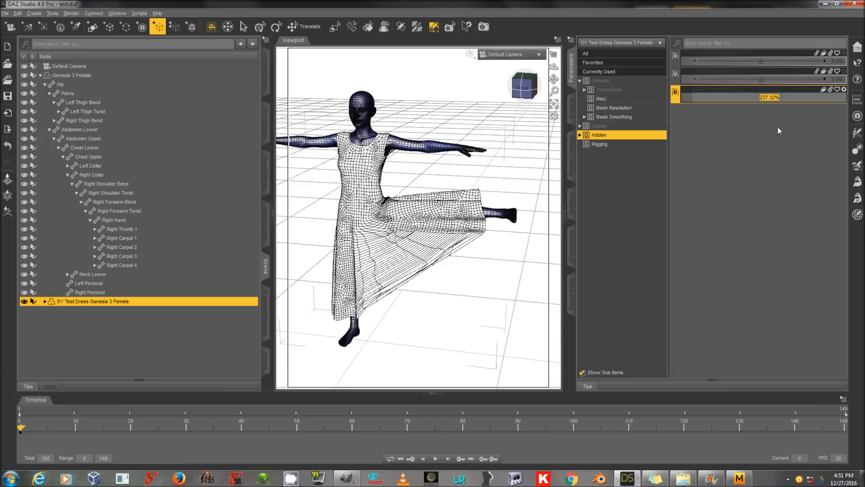
{"action": "type", "text": "0"}
{"action": "key", "text": "Return"}
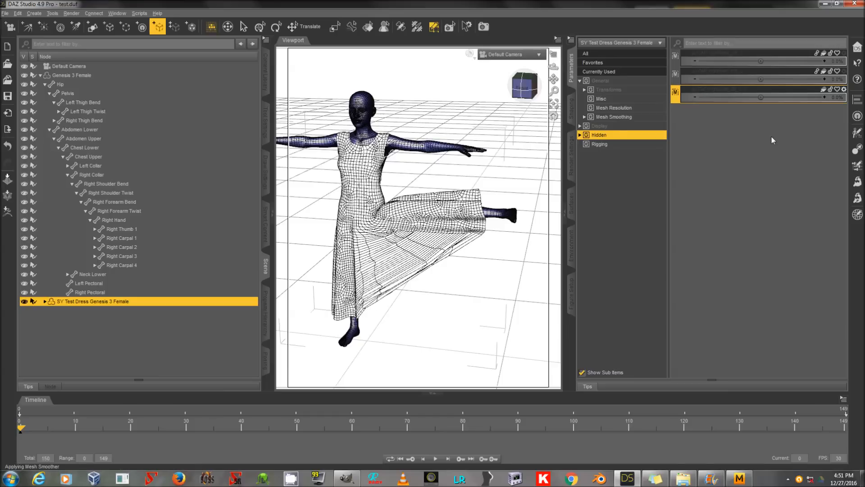
Step: Choose pJCMThighSide_85_L.obj as the morph file for the SY Test Dress in Morph Loader Pro
{"action": "left_click", "coordinate": [175, 75]}
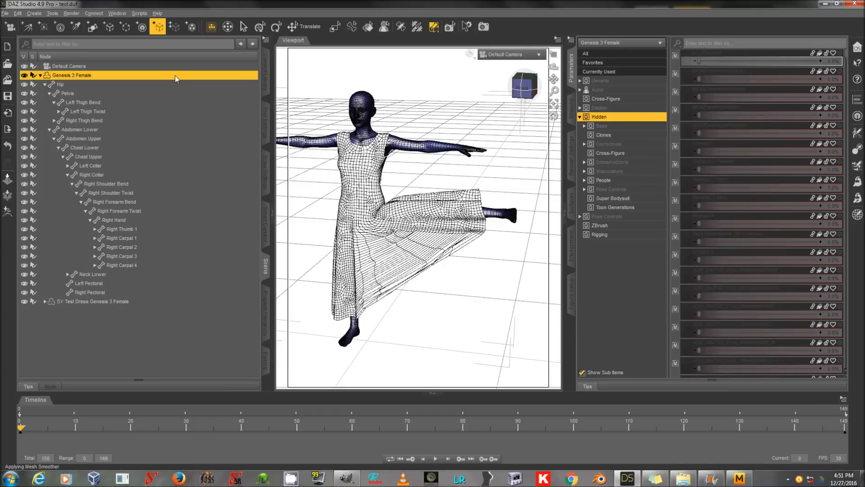
{"action": "left_click", "coordinate": [146, 301]}
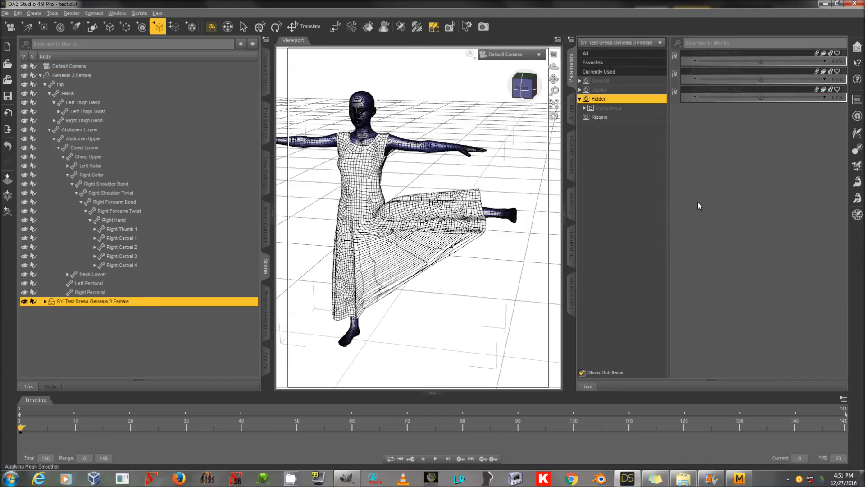
{"action": "left_click", "coordinate": [858, 200]}
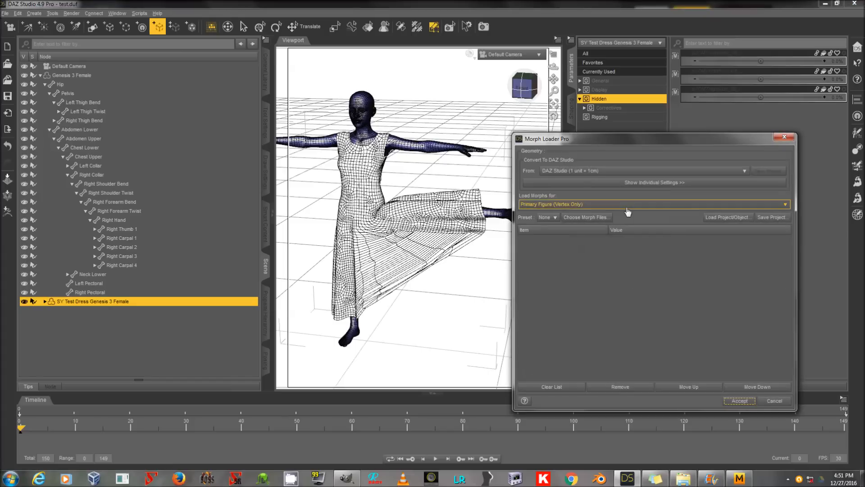
{"action": "left_click", "coordinate": [607, 218]}
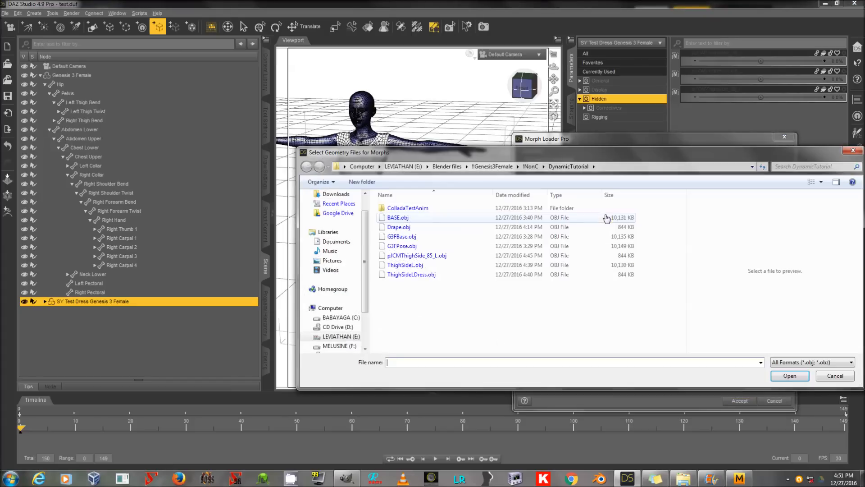
{"action": "double_click", "coordinate": [444, 258]}
Step: Load the dress morph with Reverse Deformations set to yes and Overwrite Existing set to Deltas Only
{"action": "double_click", "coordinate": [594, 239]}
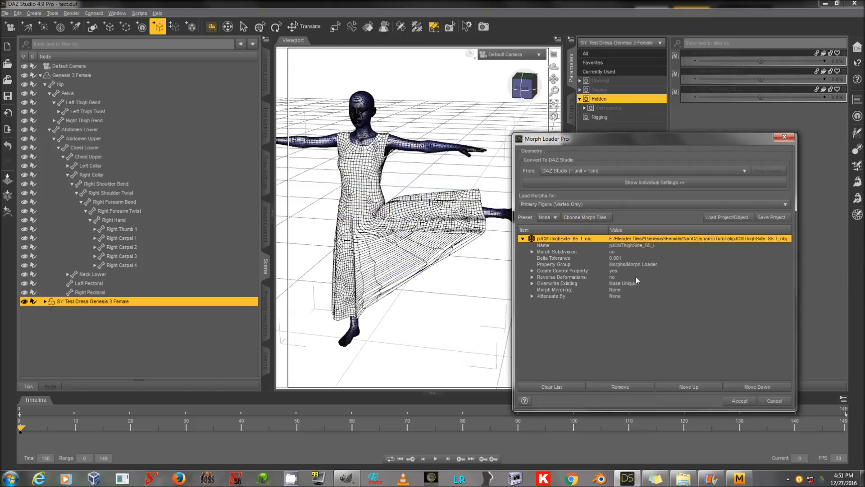
{"action": "left_click", "coordinate": [637, 277]}
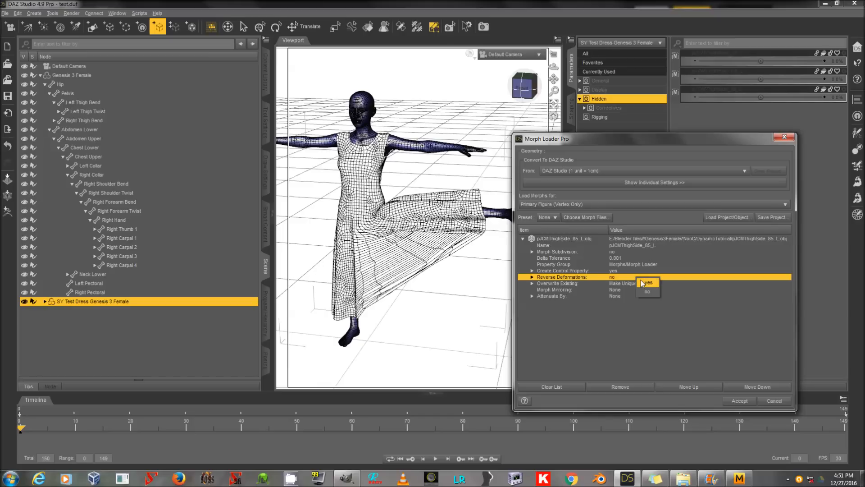
{"action": "left_click", "coordinate": [642, 281]}
{"action": "left_click", "coordinate": [642, 284]}
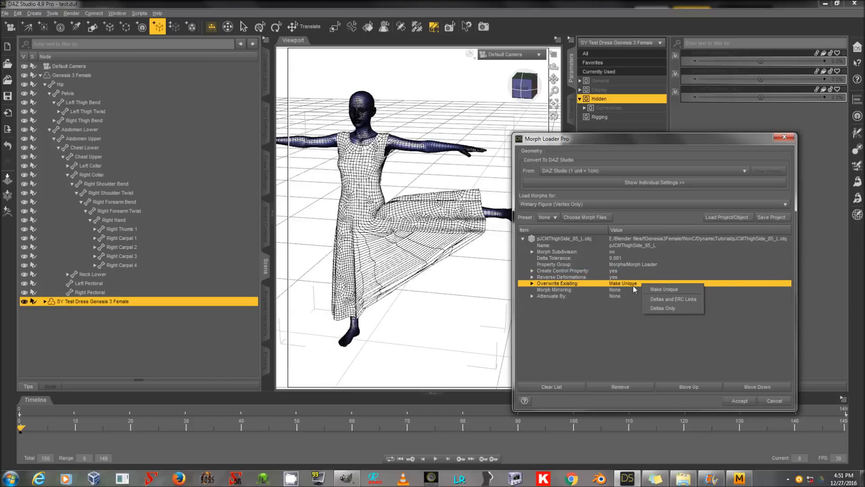
{"action": "left_click", "coordinate": [667, 309]}
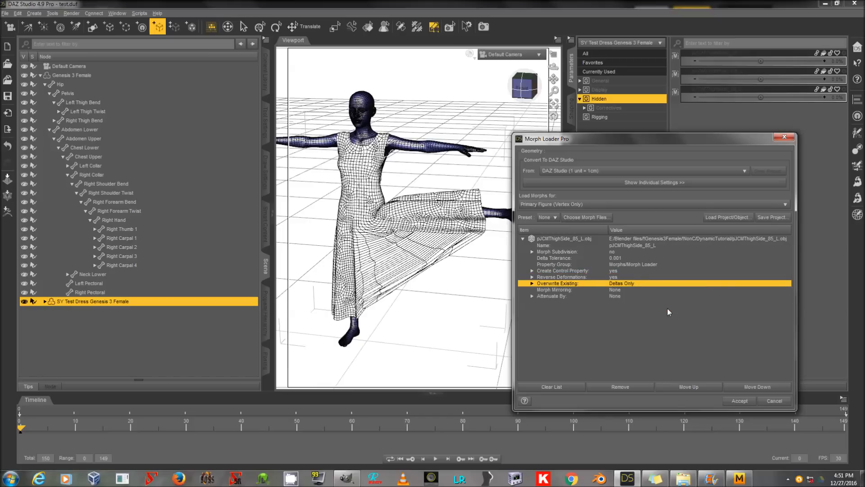
{"action": "left_click", "coordinate": [736, 401]}
{"action": "left_click", "coordinate": [774, 400]}
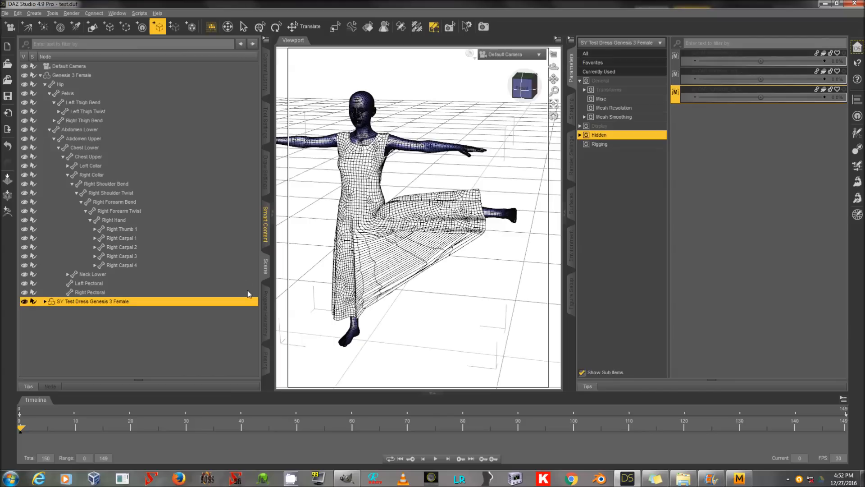
Step: Find the SY Test Dress's pJCMThighSide_85_L morph in the property hierarchy by filtering for ThighSide, and expand its controllers
{"action": "left_click", "coordinate": [266, 311]}
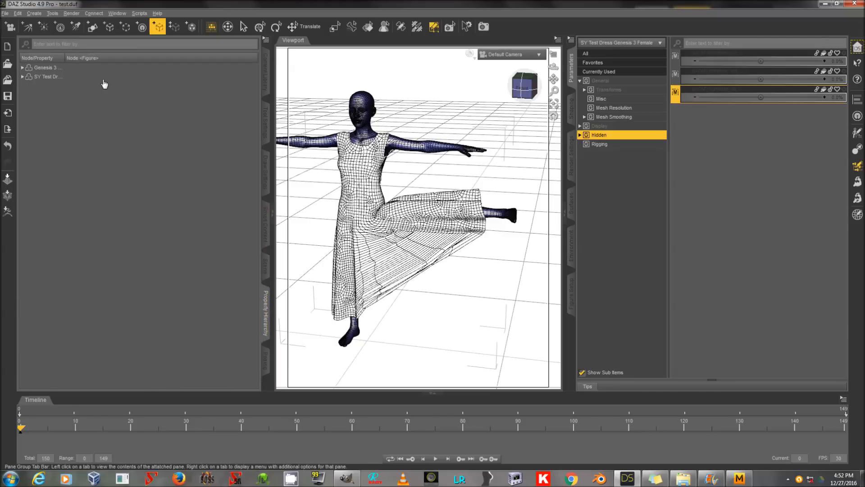
{"action": "left_click_drag", "start_coordinate": [69, 56], "coordinate": [104, 57]}
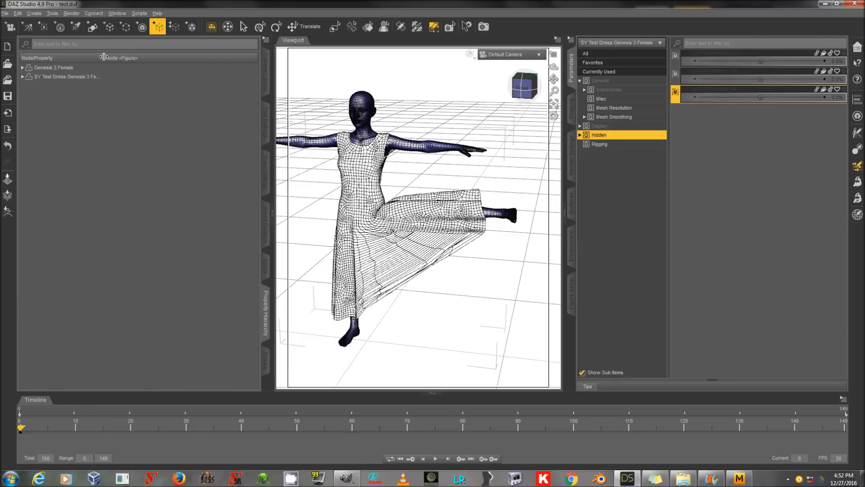
{"action": "left_click_drag", "start_coordinate": [108, 57], "coordinate": [142, 58]}
{"action": "double_click", "coordinate": [97, 77]}
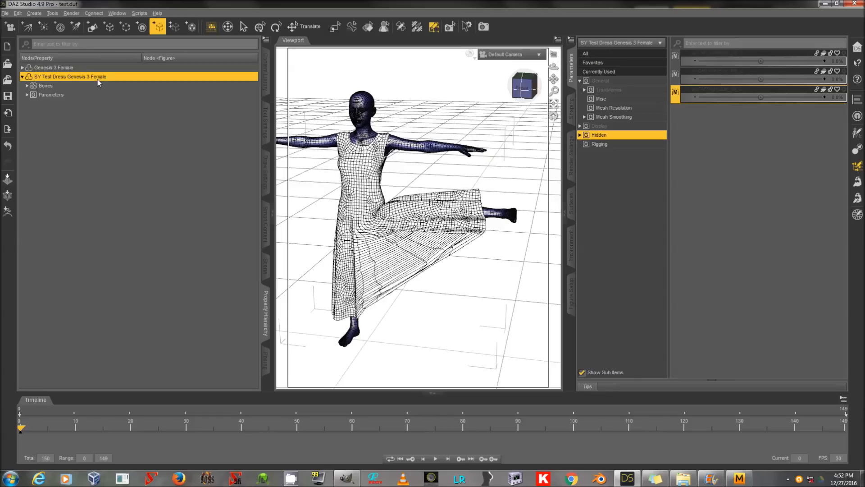
{"action": "double_click", "coordinate": [89, 95]}
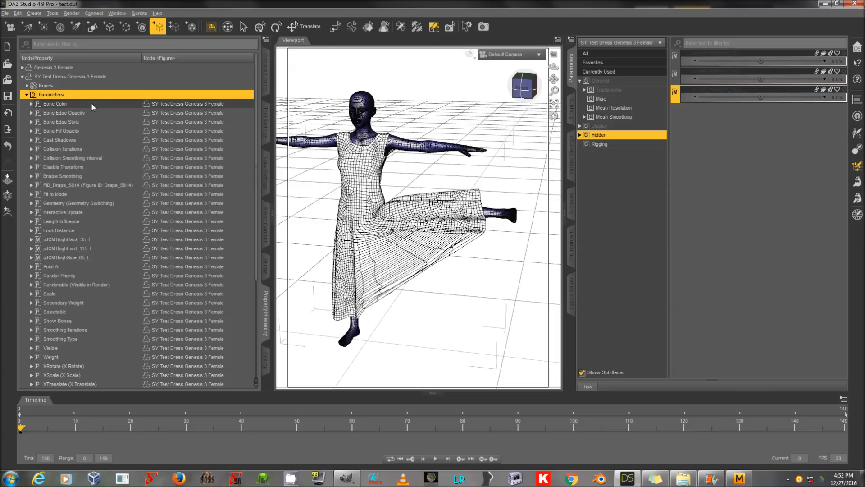
{"action": "double_click", "coordinate": [97, 257]}
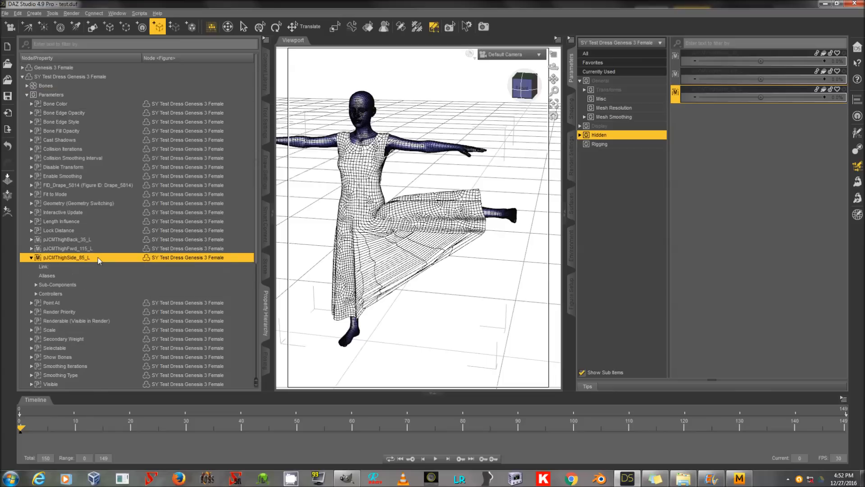
{"action": "left_click", "coordinate": [68, 43]}
{"action": "type", "text": "ThighSide"}
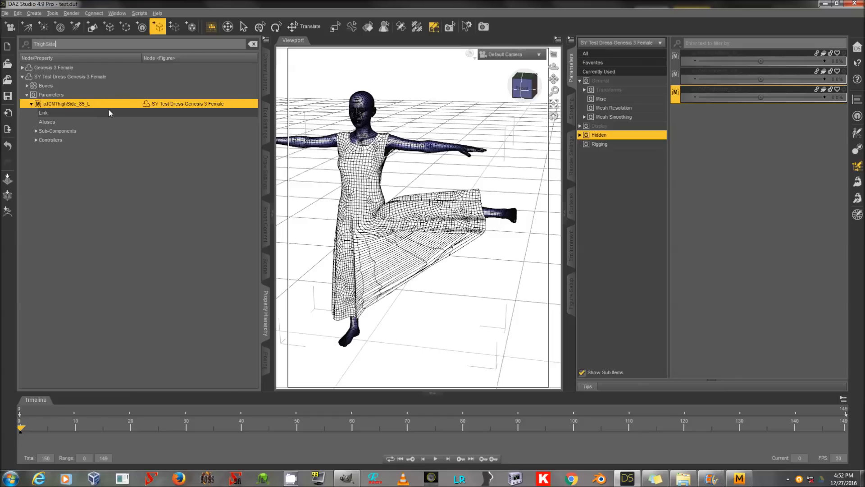
{"action": "double_click", "coordinate": [87, 141]}
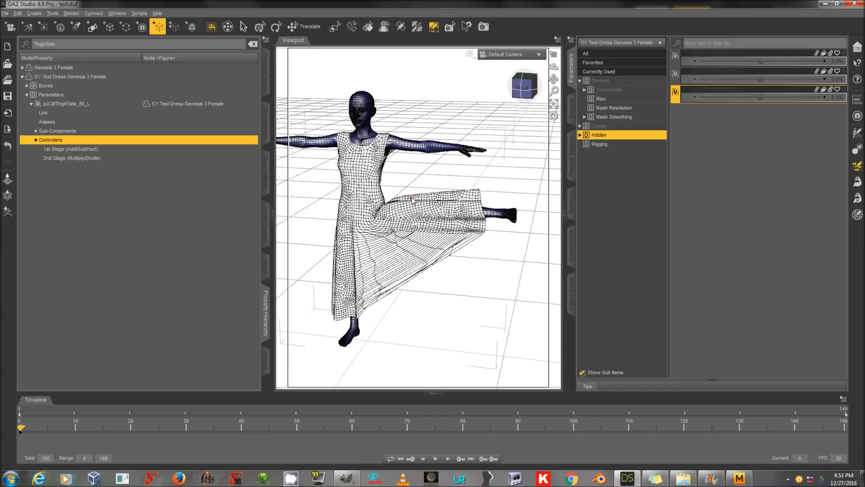
Step: Add the dress's Left Thigh Bend Side-Side rotation as a 1st Stage (Add/Subtract) controller of pJCMThighSide_85_L
{"action": "left_click", "coordinate": [266, 266]}
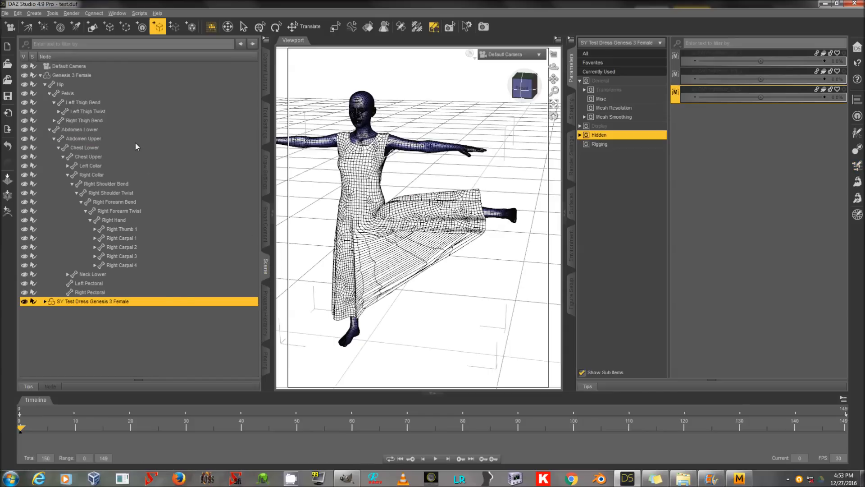
{"action": "double_click", "coordinate": [141, 300]}
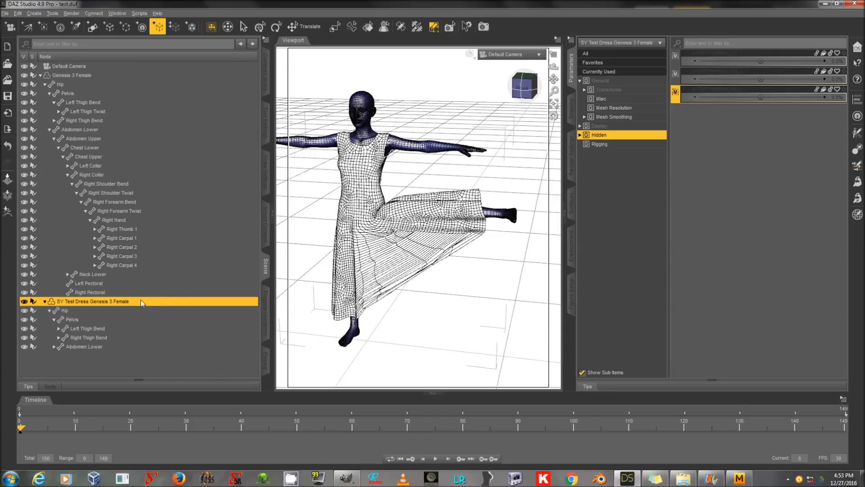
{"action": "left_click", "coordinate": [138, 328]}
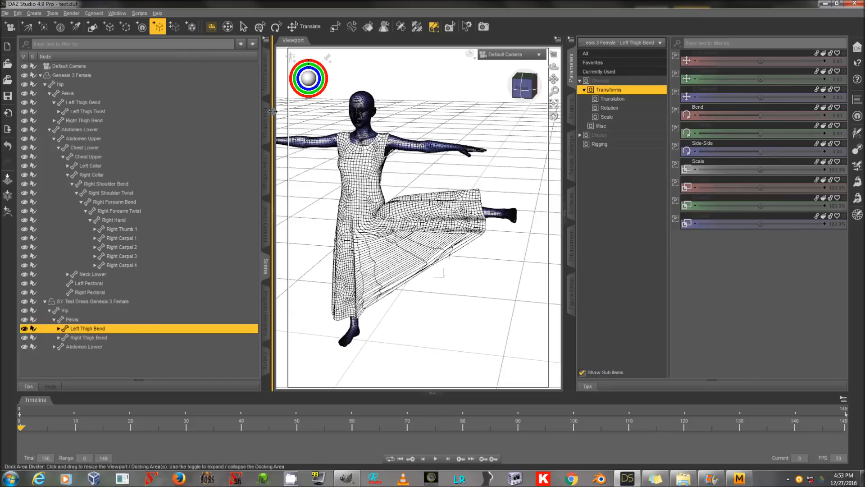
{"action": "left_click", "coordinate": [267, 330]}
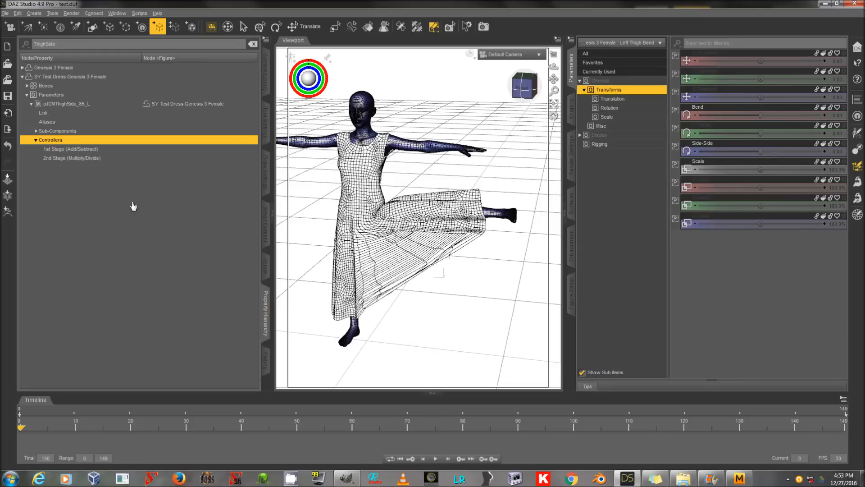
{"action": "left_click", "coordinate": [723, 146]}
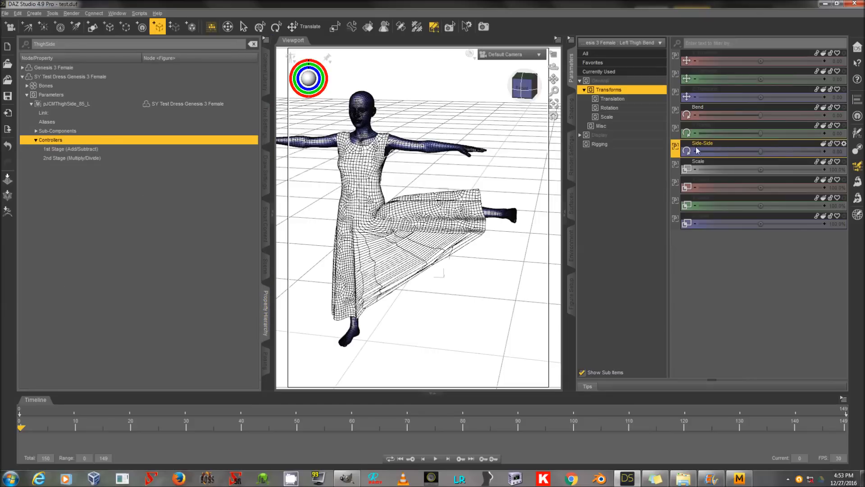
{"action": "left_click_drag", "start_coordinate": [696, 147], "coordinate": [115, 151]}
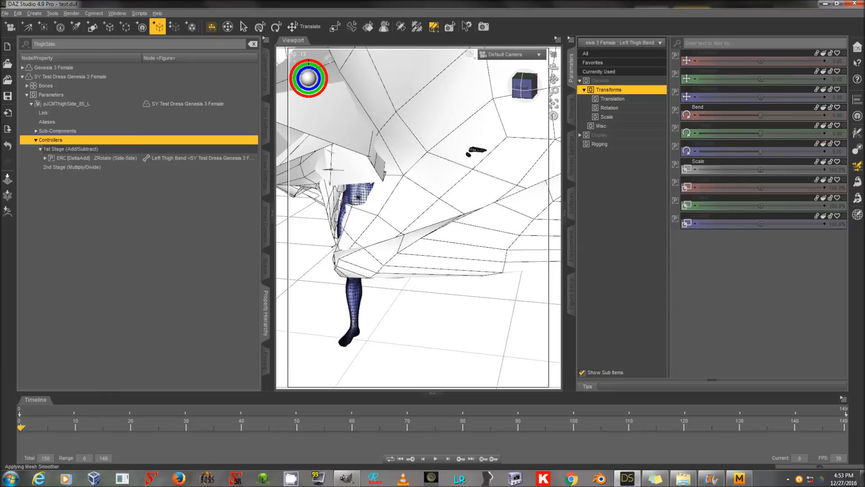
Step: Set the scalar of the Left Thigh Bend Side-Side ERC link to 0.016
{"action": "left_click", "coordinate": [112, 152]}
{"action": "double_click", "coordinate": [112, 156]}
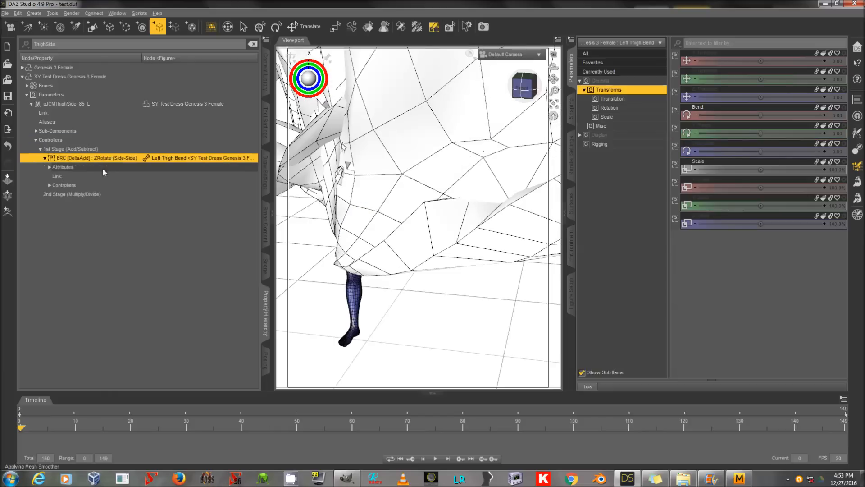
{"action": "double_click", "coordinate": [101, 168]}
{"action": "left_click", "coordinate": [98, 195]}
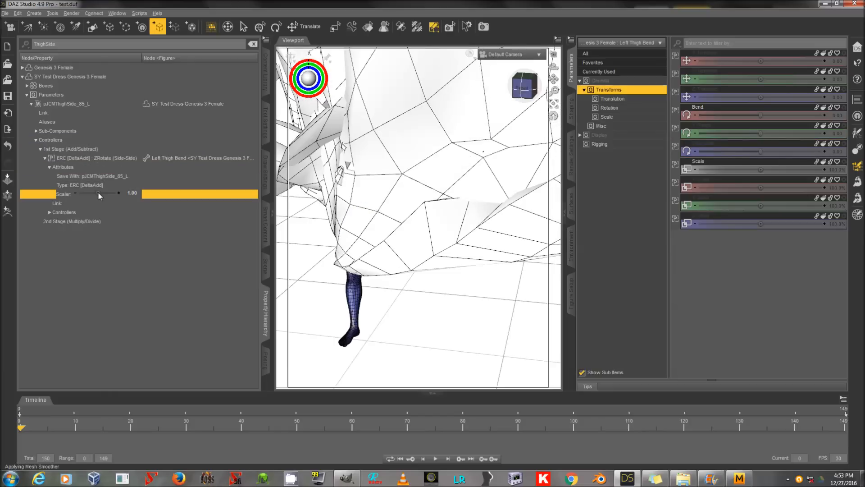
{"action": "left_click", "coordinate": [132, 196]}
{"action": "type", "text": "0.016"}
{"action": "key", "text": "Return"}
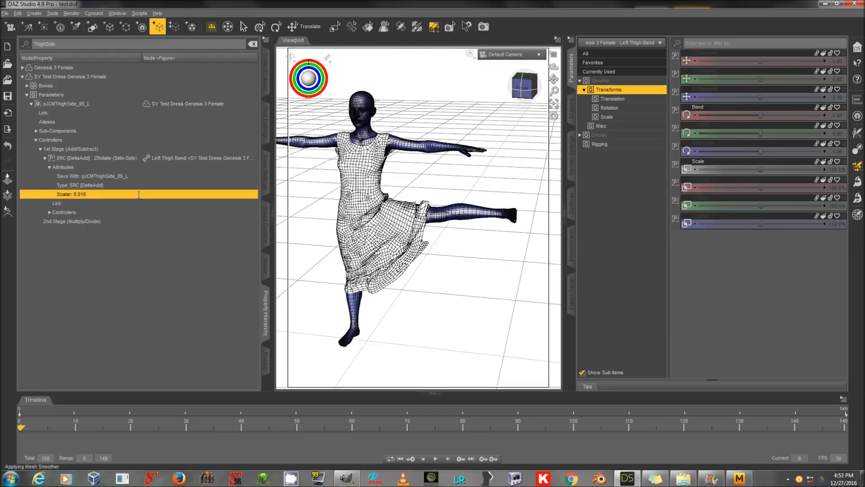
Step: Enable limits on the dress's pJCMThighSide_85_L parameter and set its minimum to 0
{"action": "left_click", "coordinate": [266, 266]}
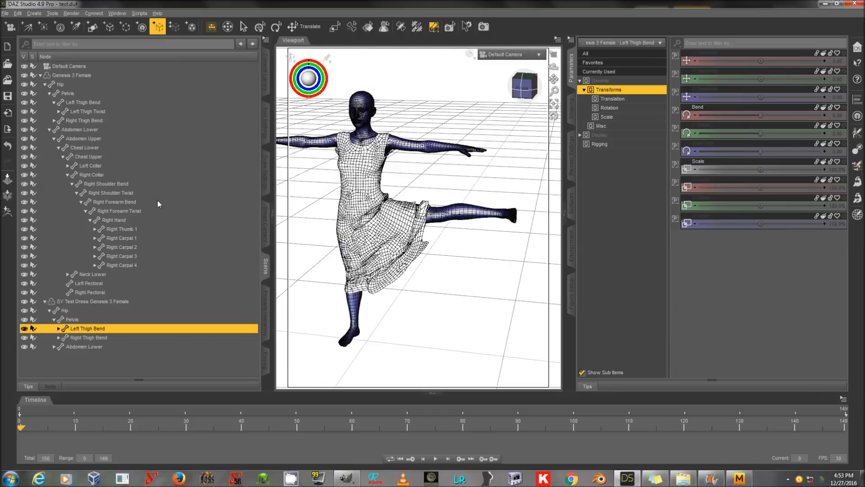
{"action": "left_click", "coordinate": [125, 301]}
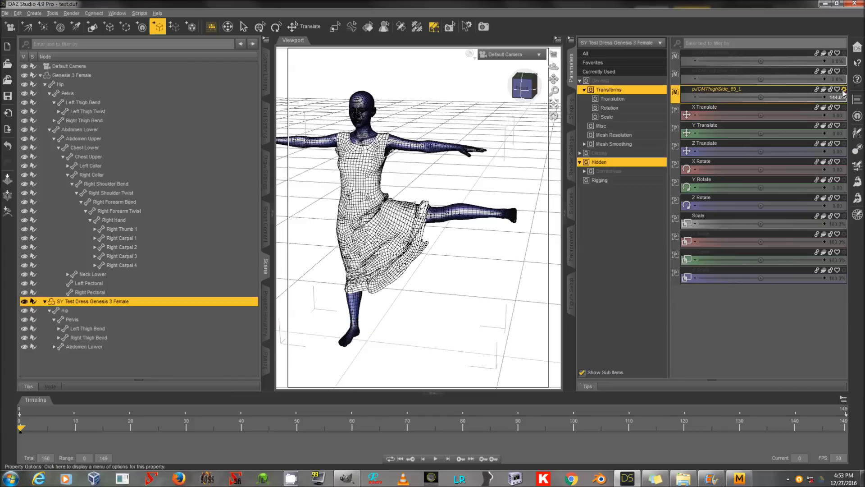
{"action": "left_click", "coordinate": [844, 90]}
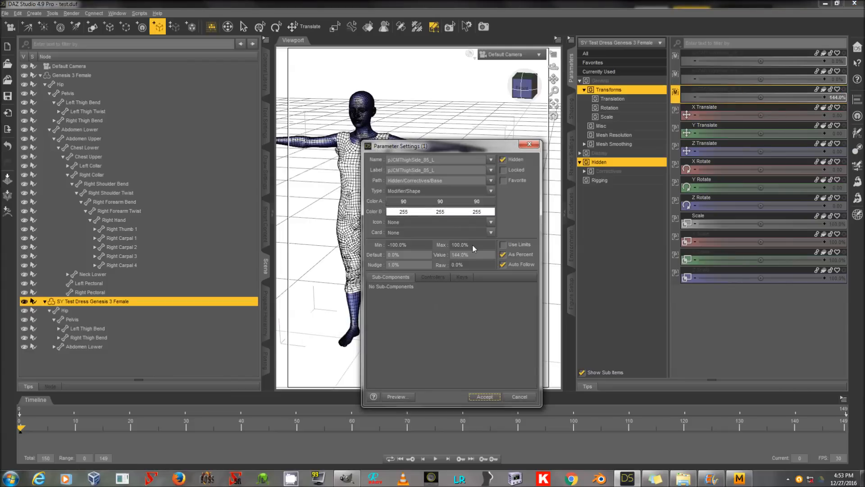
{"action": "left_click", "coordinate": [511, 246]}
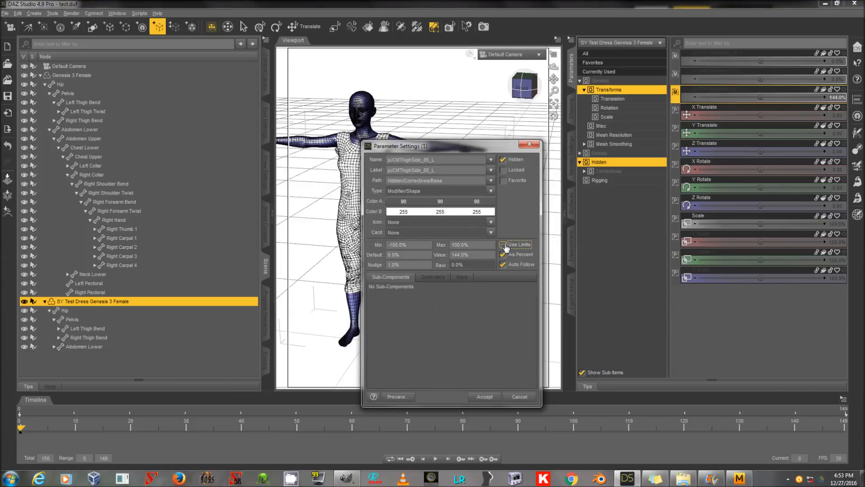
{"action": "double_click", "coordinate": [390, 245]}
{"action": "type", "text": "0"}
{"action": "left_click", "coordinate": [478, 396]}
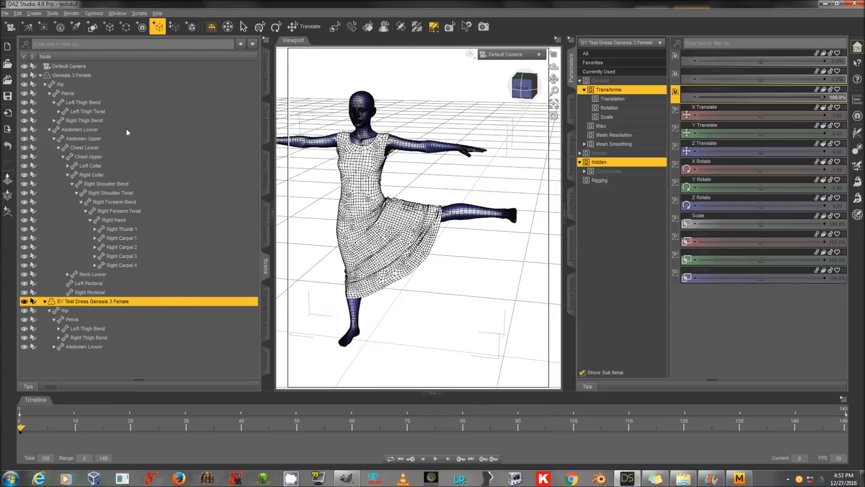
Step: Test the corrective by varying Genesis 3 Female's Left Thigh Bend Side-Side rotation, including a value of -10
{"action": "left_click", "coordinate": [123, 104]}
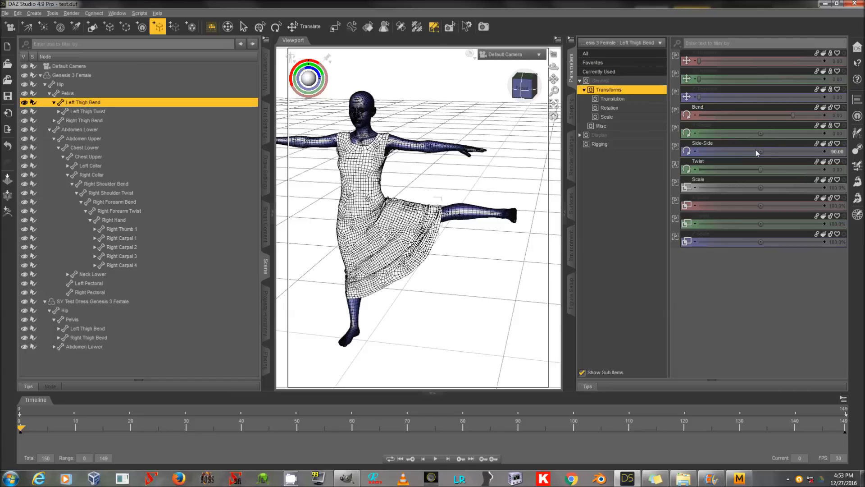
{"action": "left_click_drag", "start_coordinate": [761, 151], "coordinate": [718, 151]}
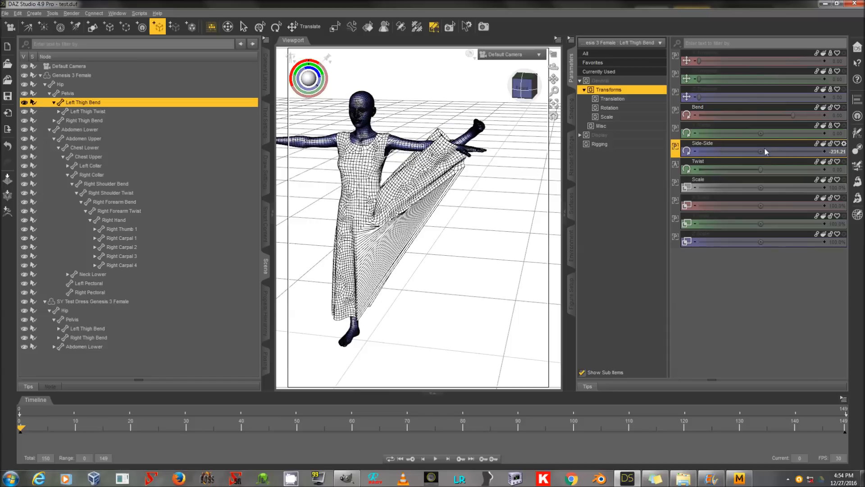
{"action": "left_click", "coordinate": [839, 150]}
{"action": "key", "text": "BackSpace"}
{"action": "type", "text": "-"}
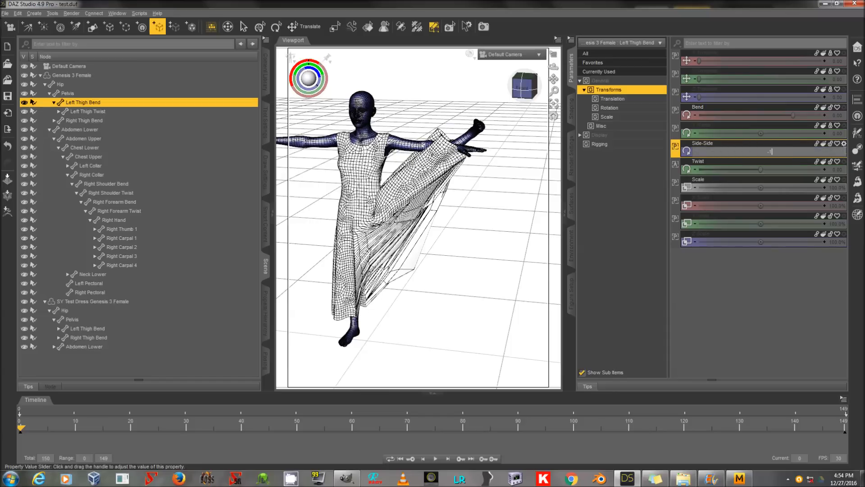
{"action": "type", "text": "10"}
{"action": "key", "text": "Return"}
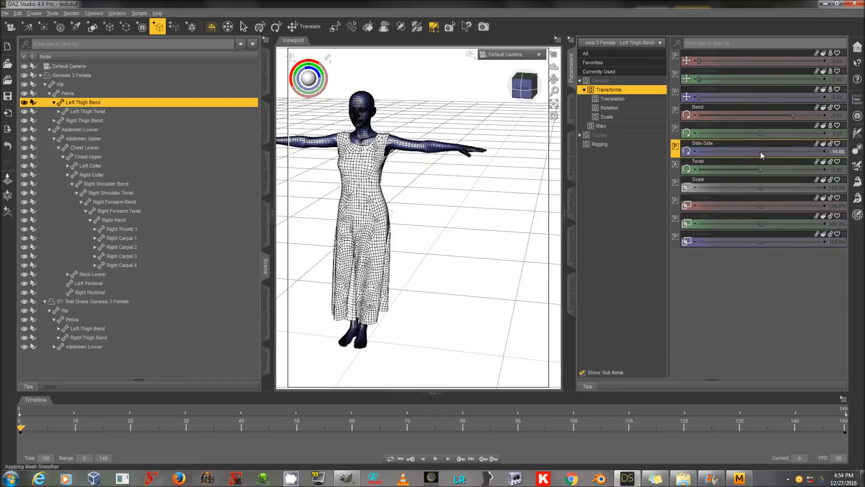
{"action": "left_click_drag", "start_coordinate": [761, 152], "coordinate": [793, 151]}
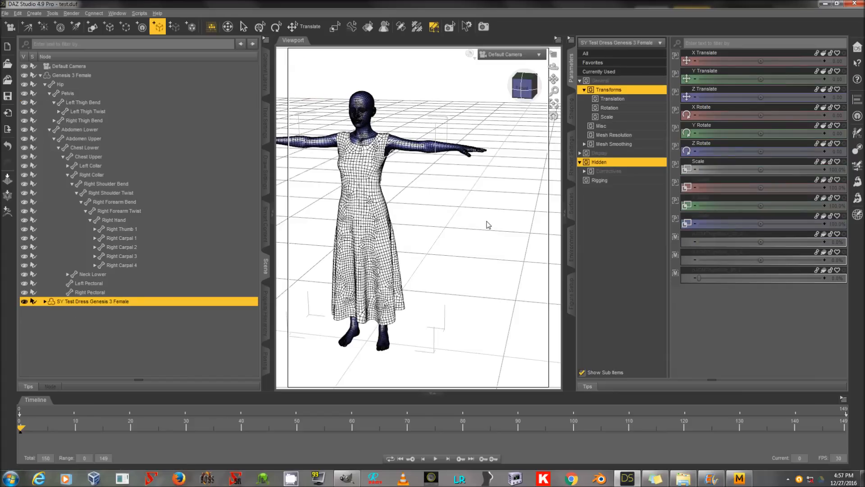
{"action": "key", "text": "alt+f"}
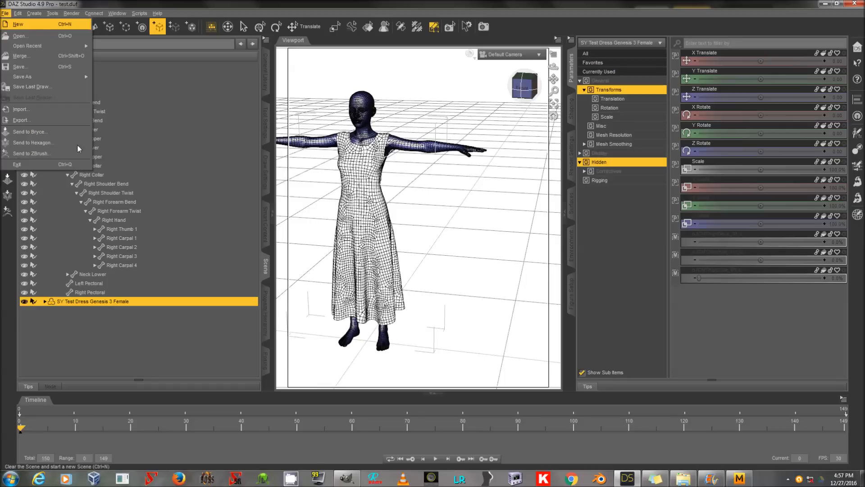
{"action": "mouse_move", "coordinate": [79, 82]}
{"action": "mouse_move", "coordinate": [189, 263]}
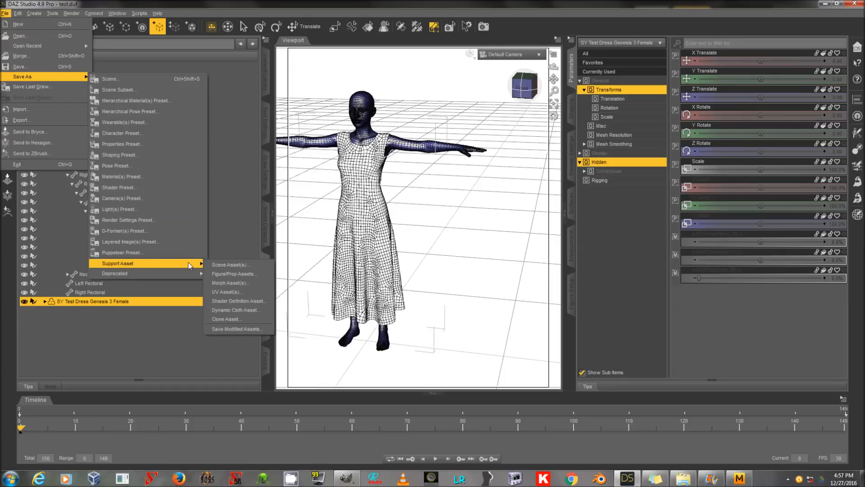
{"action": "left_click", "coordinate": [231, 274]}
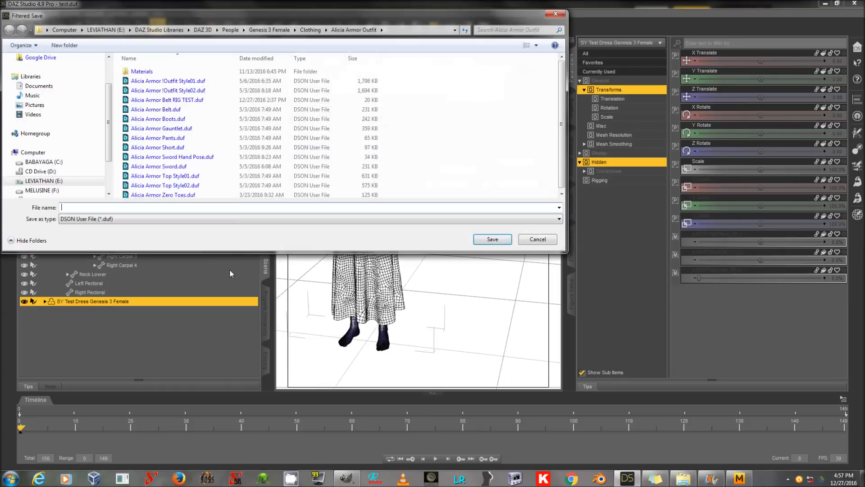
{"action": "type", "text": "TestDress"}
{"action": "key", "text": "Return"}
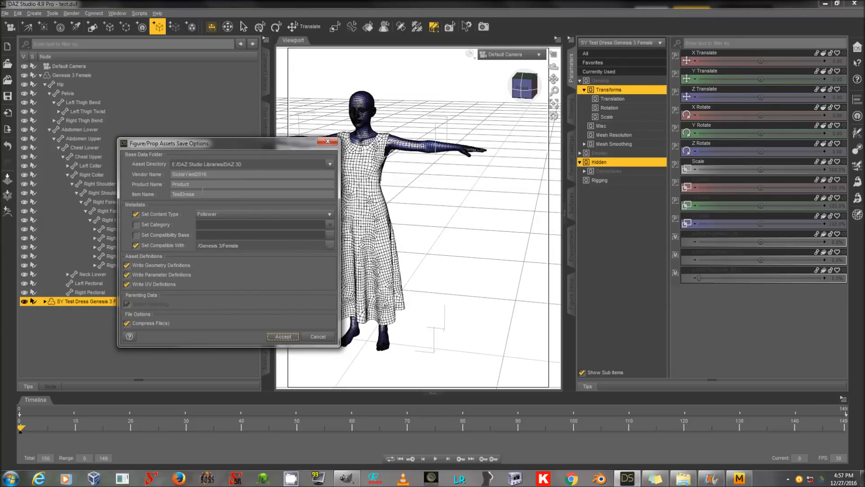
{"action": "left_click", "coordinate": [319, 337]}
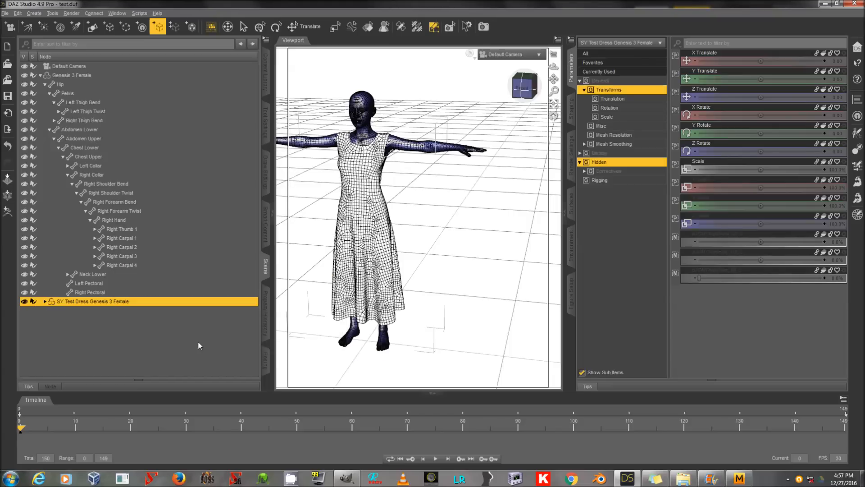
Step: Try to save the SY Test Dress's morphs as morph support assets
{"action": "left_click", "coordinate": [199, 340]}
{"action": "left_click", "coordinate": [191, 305]}
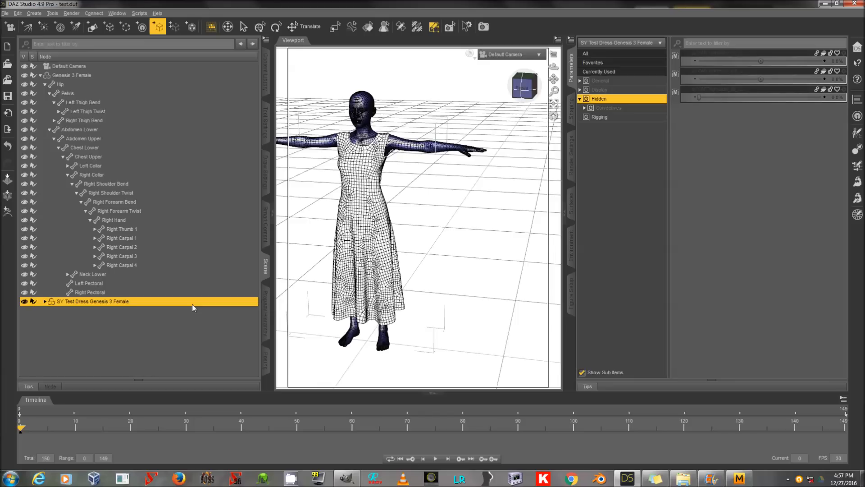
{"action": "key", "text": "alt+f"}
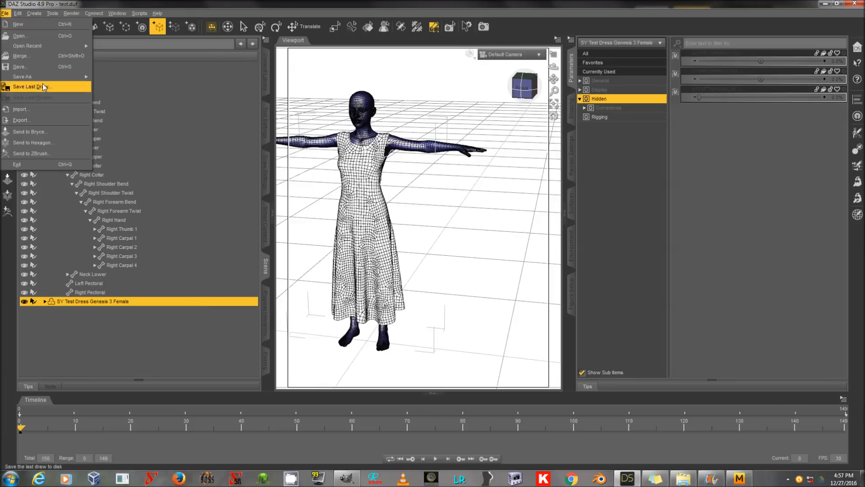
{"action": "mouse_move", "coordinate": [43, 79]}
{"action": "mouse_move", "coordinate": [181, 263]}
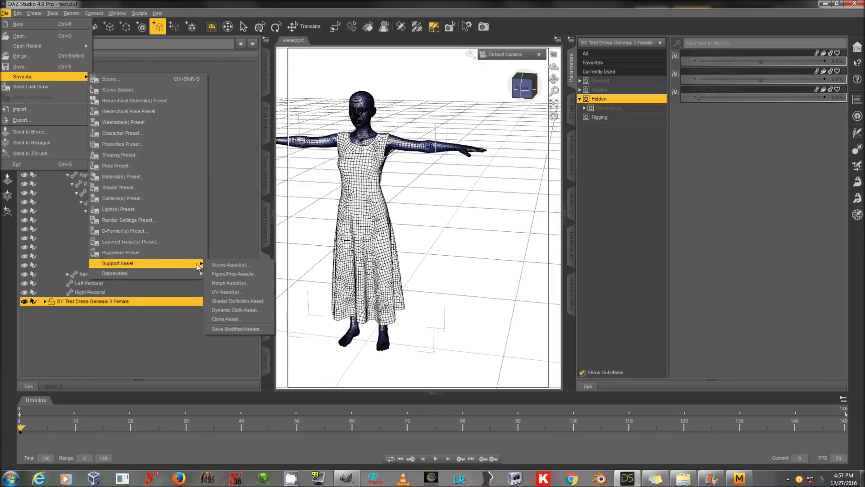
{"action": "left_click", "coordinate": [232, 282]}
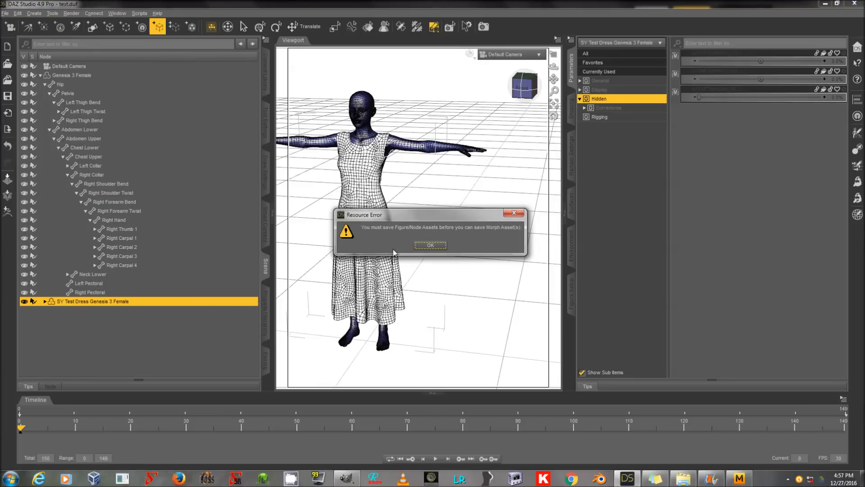
{"action": "left_click", "coordinate": [421, 246]}
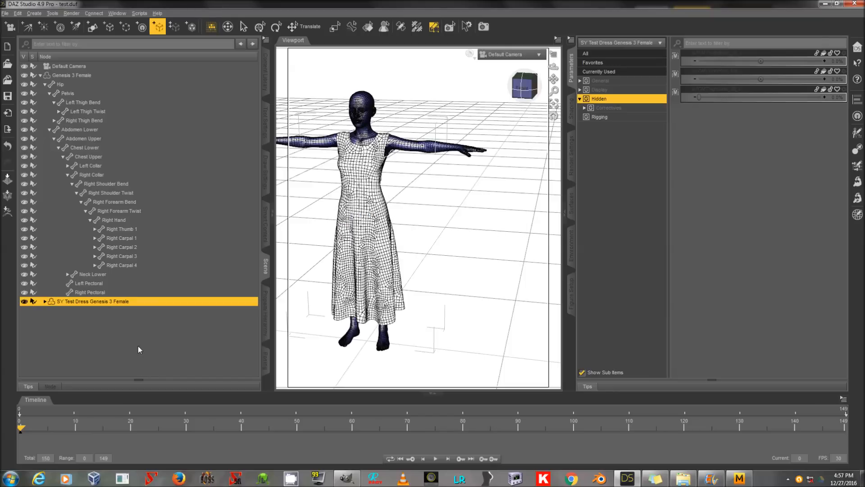